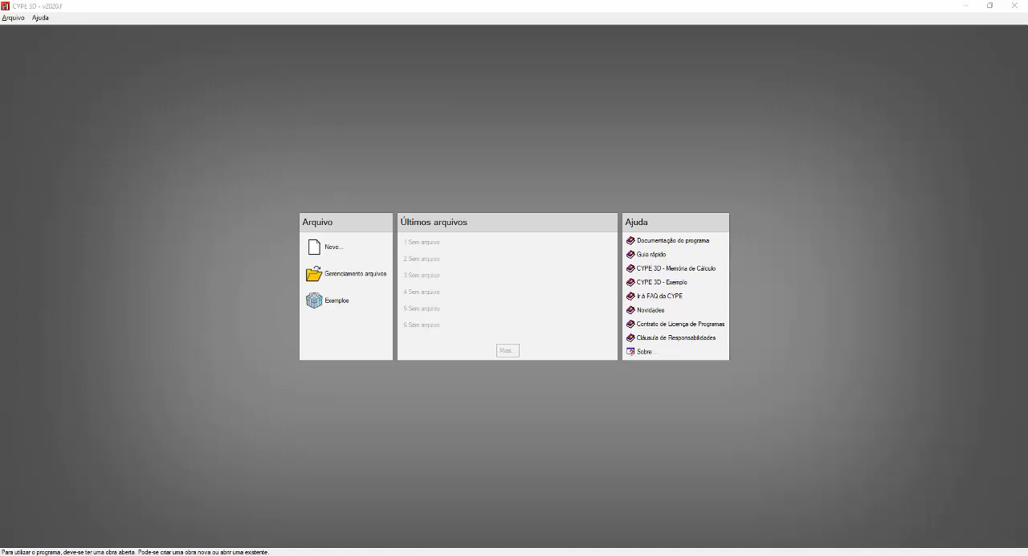
{"action": "left_click", "coordinate": [363, 291]}
{"action": "left_click", "coordinate": [363, 292]}
{"action": "left_click", "coordinate": [496, 305]}
{"action": "left_click", "coordinate": [34, 30]}
{"action": "key", "text": "ctrl"}
{"action": "key", "text": "ctrl"}
Step: Look through the file commands, including the recent files list (Últimos arquivos), and the available help topics
{"action": "left_click", "coordinate": [16, 20]}
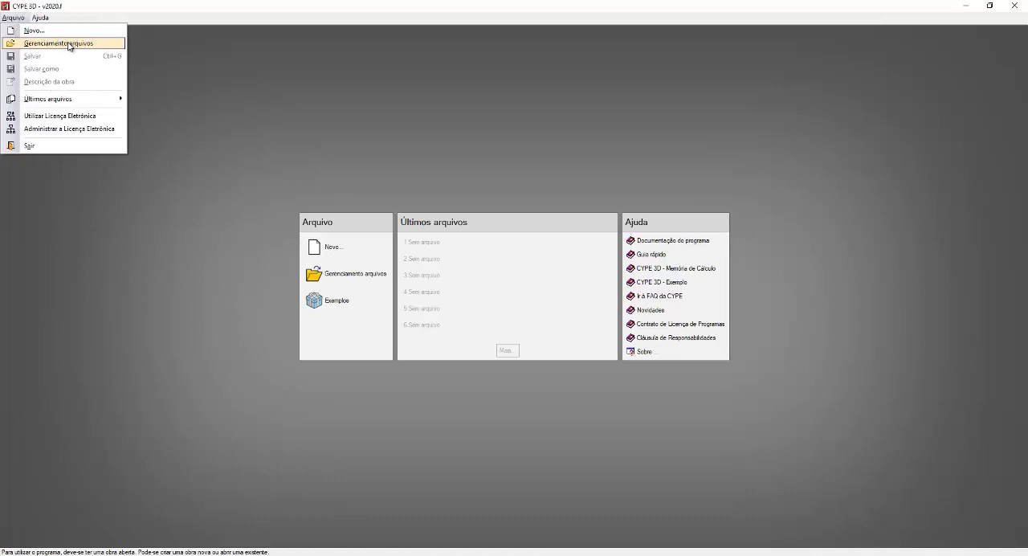
{"action": "left_click", "coordinate": [72, 100]}
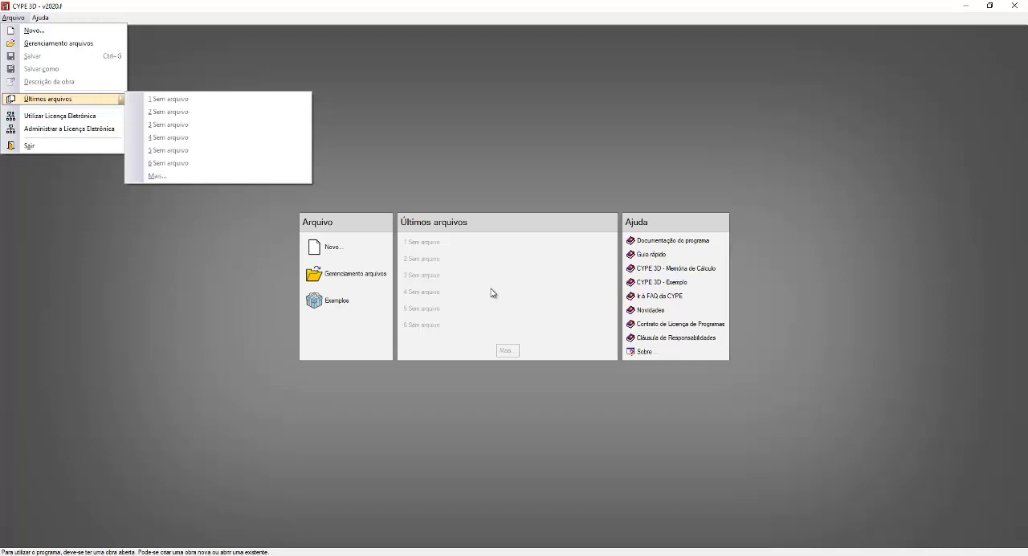
{"action": "left_click", "coordinate": [356, 229]}
{"action": "mouse_move", "coordinate": [44, 17]}
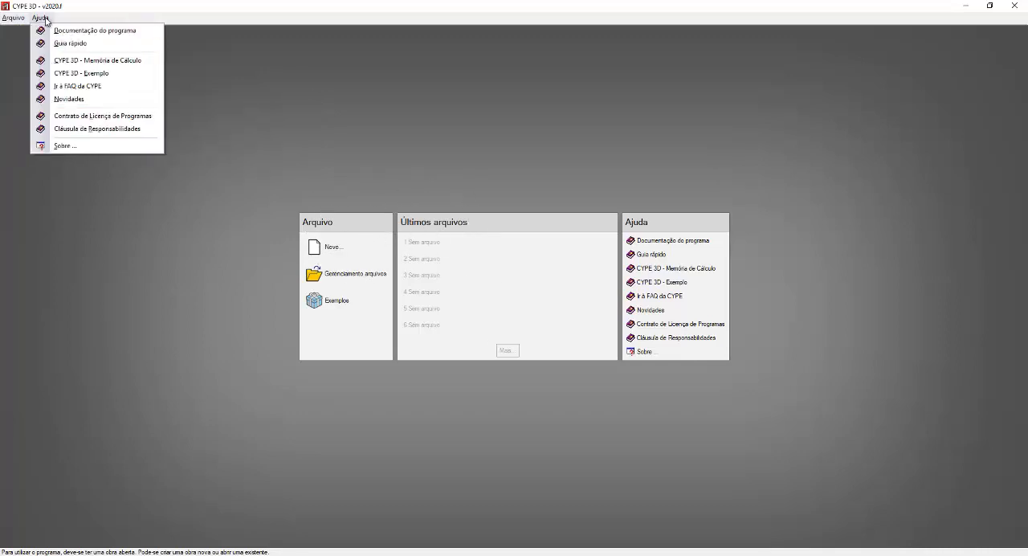
{"action": "key", "text": "ctrl"}
{"action": "key", "text": "ctrl"}
{"action": "key", "text": "ctrl"}
{"action": "key", "text": "ctrl"}
{"action": "key", "text": "ctrl"}
{"action": "key", "text": "ctrl"}
{"action": "left_click", "coordinate": [660, 221]}
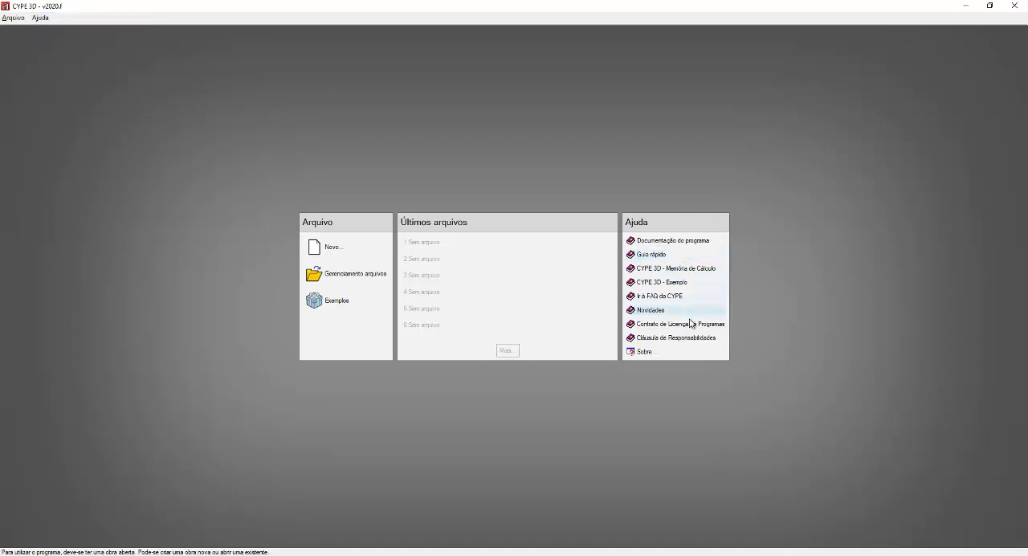
{"action": "left_click", "coordinate": [639, 221]}
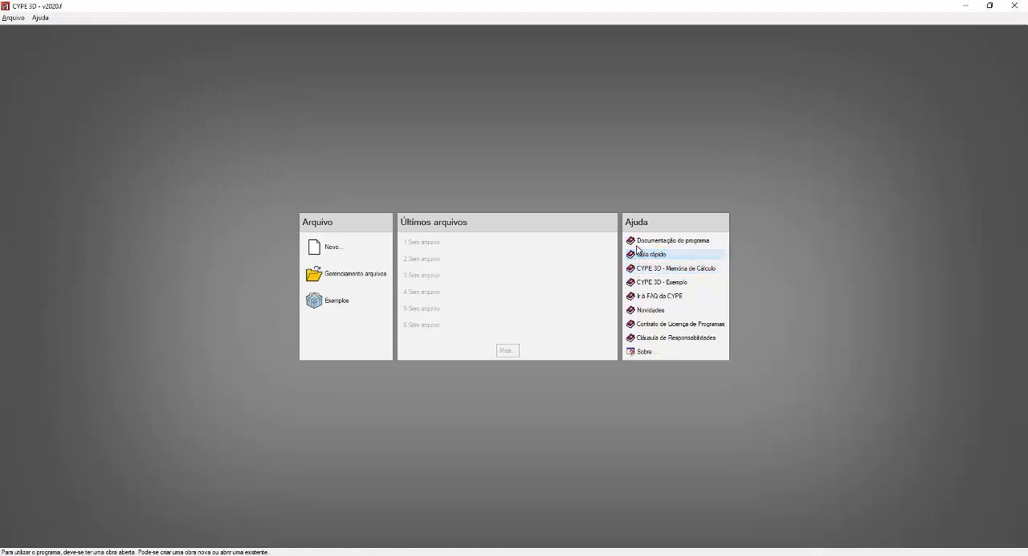
{"action": "left_click", "coordinate": [671, 244]}
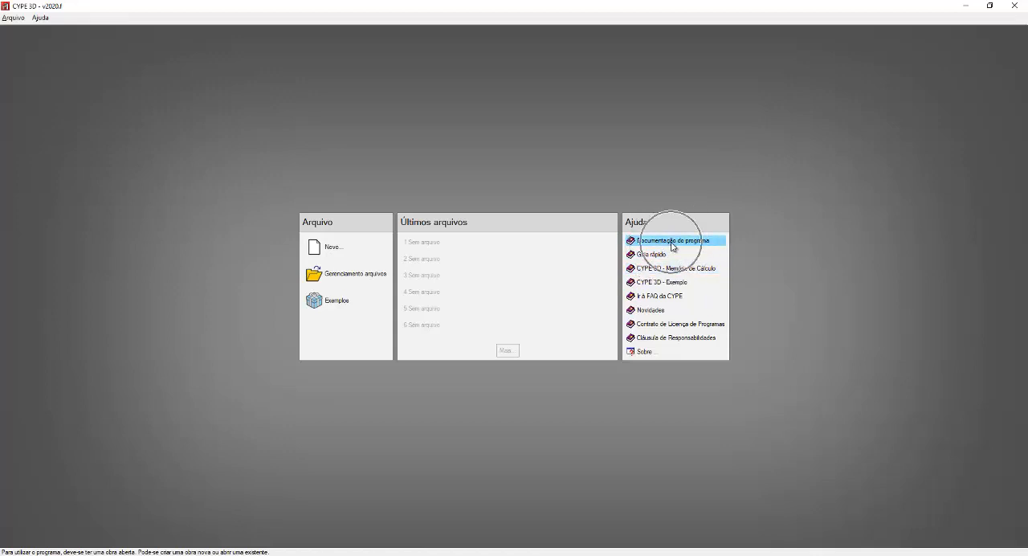
{"action": "left_click", "coordinate": [655, 256]}
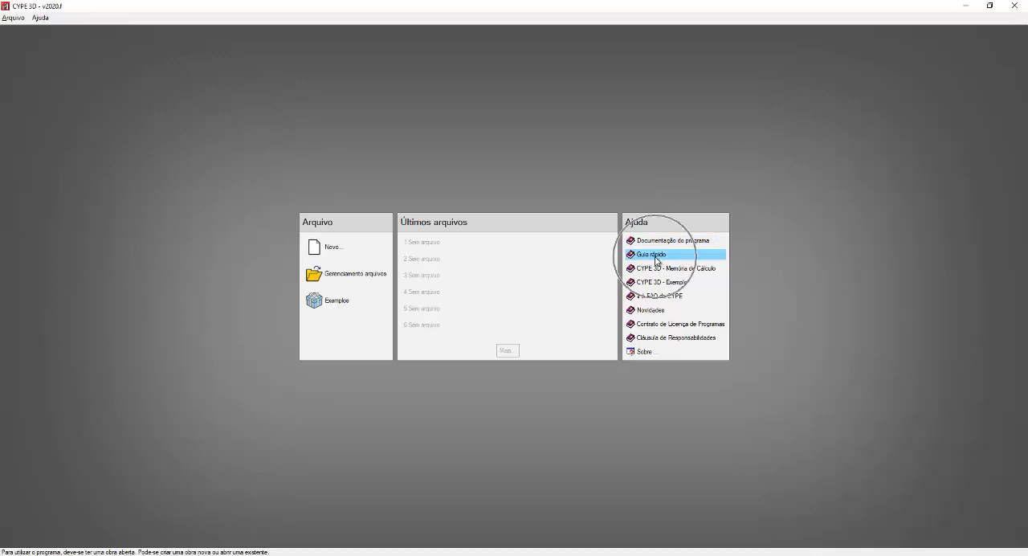
{"action": "left_click", "coordinate": [656, 258]}
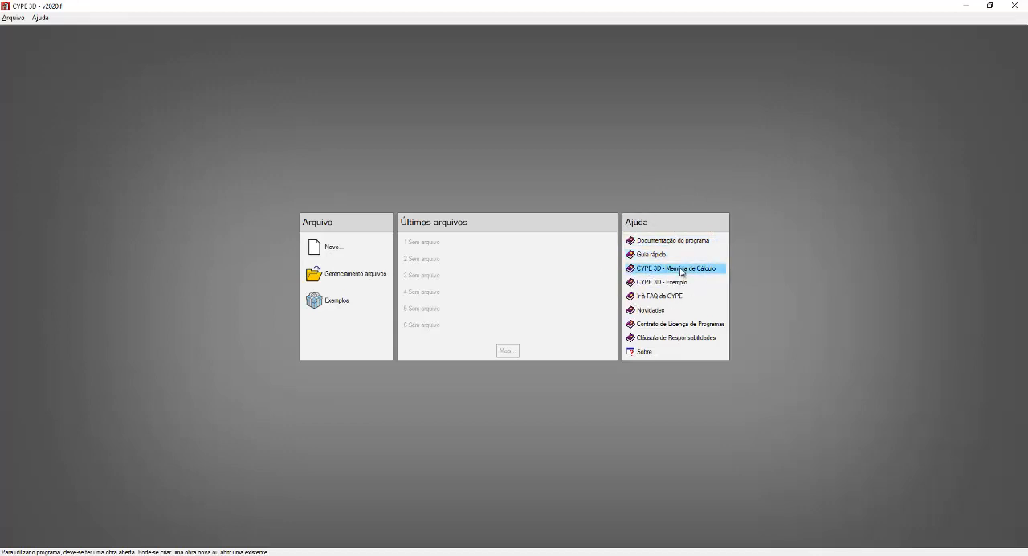
{"action": "left_click", "coordinate": [673, 286]}
Step: Try to open the help document CYPE 3D - Memória de Cálculo from the start screen
{"action": "left_click", "coordinate": [681, 270]}
{"action": "key", "text": "ctrl"}
{"action": "key", "text": "ctrl"}
{"action": "key", "text": "ctrl"}
{"action": "left_click", "coordinate": [689, 272]}
{"action": "left_click", "coordinate": [689, 272]}
{"action": "left_click", "coordinate": [689, 272]}
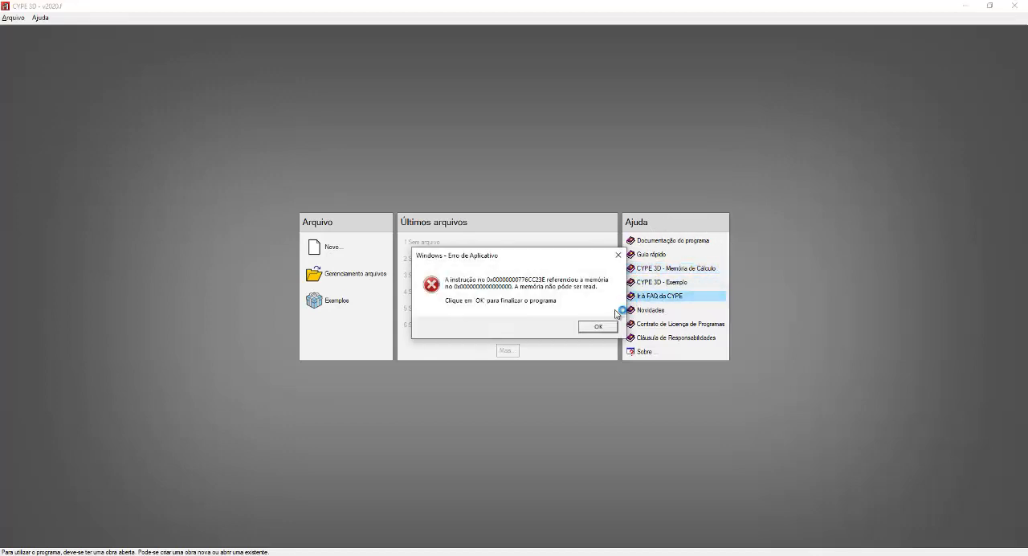
Step: Dismiss the application error and choose to open Reader with AppContainer disabled in Protected Mode
{"action": "left_click", "coordinate": [597, 326]}
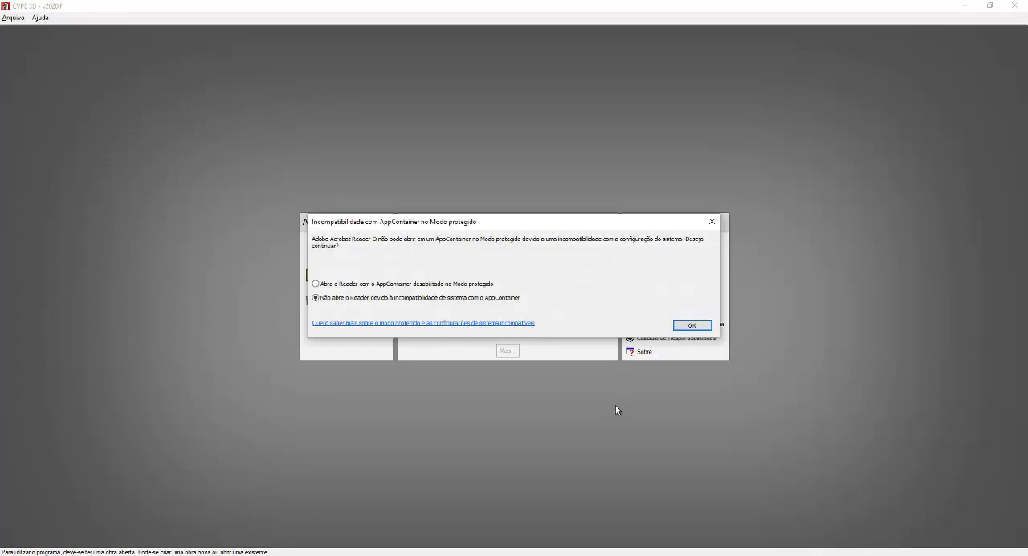
{"action": "left_click", "coordinate": [354, 284]}
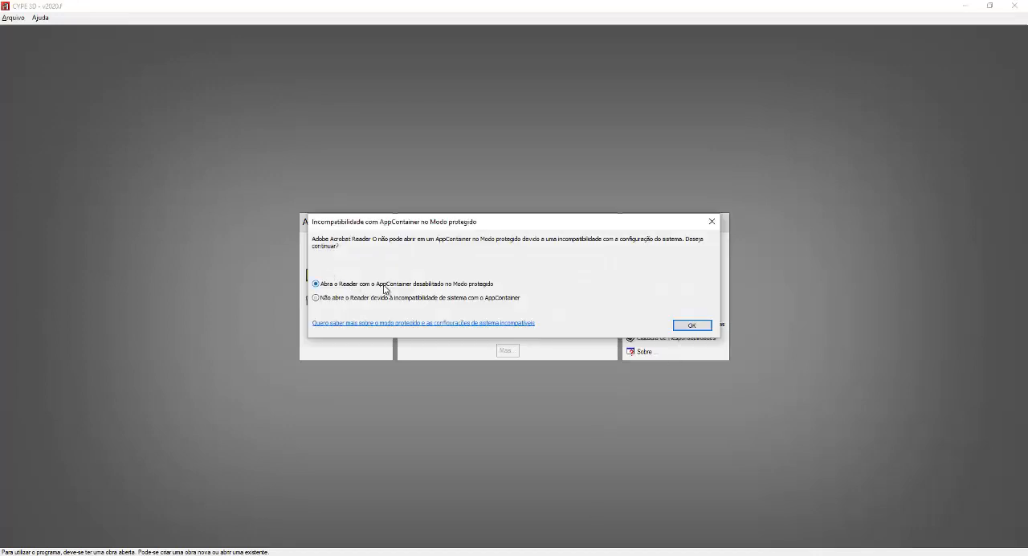
{"action": "left_click", "coordinate": [692, 326]}
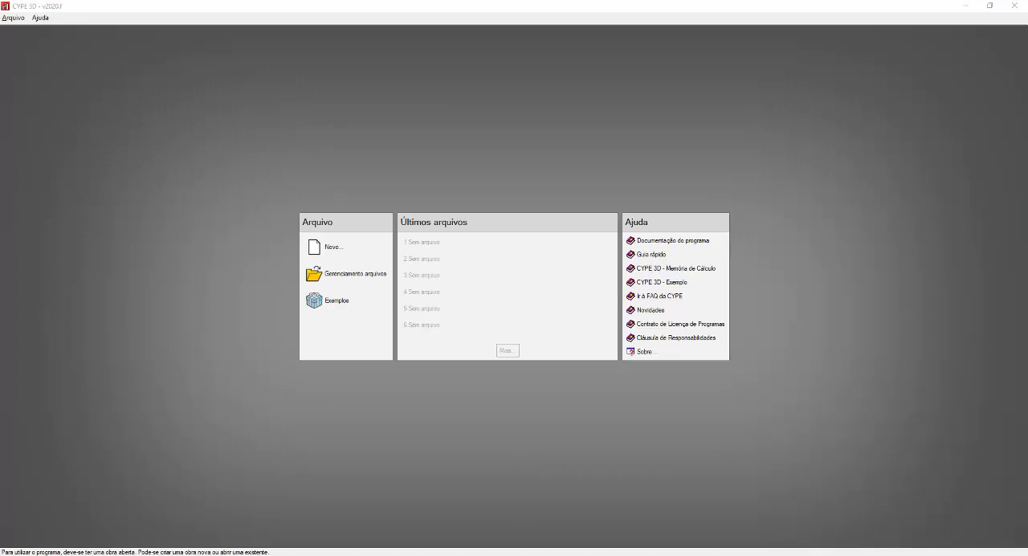
Step: Bring up the CYPE 2020 launcher, request the CYPE 3D - Memória de Cálculo manual, and minimize the launcher
{"action": "left_click", "coordinate": [898, 555]}
{"action": "left_click", "coordinate": [898, 546]}
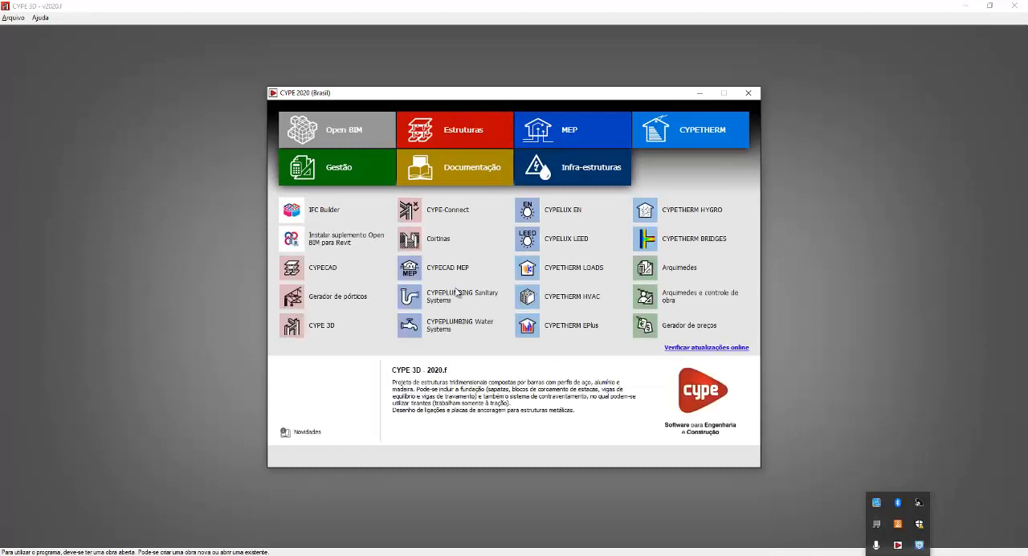
{"action": "left_click", "coordinate": [304, 418]}
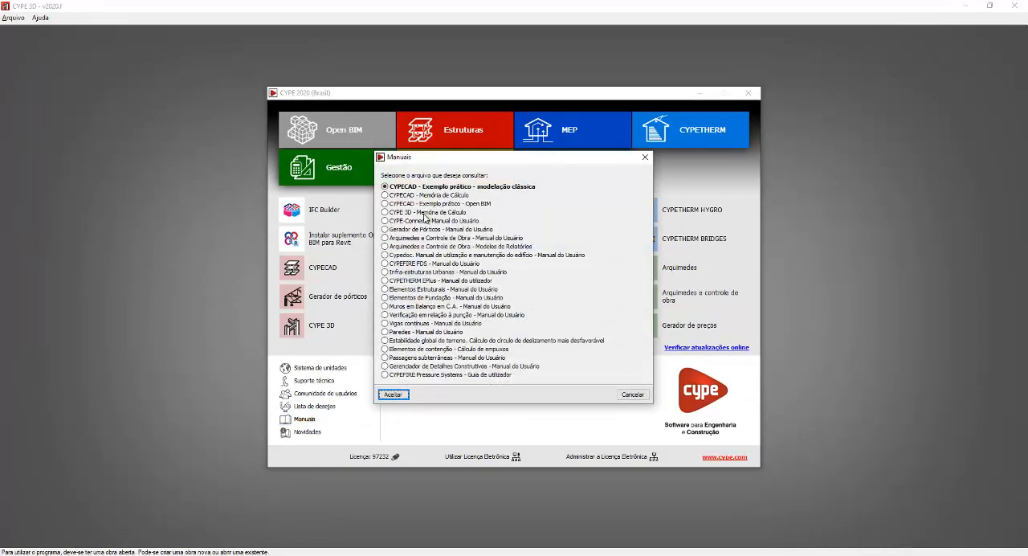
{"action": "left_click", "coordinate": [425, 212]}
{"action": "left_click", "coordinate": [393, 394]}
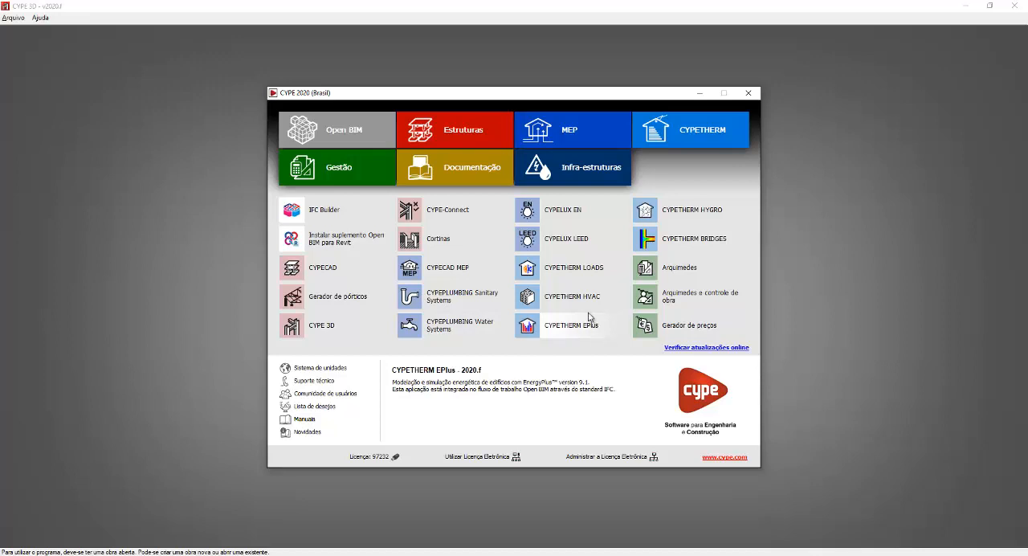
{"action": "left_click", "coordinate": [700, 93]}
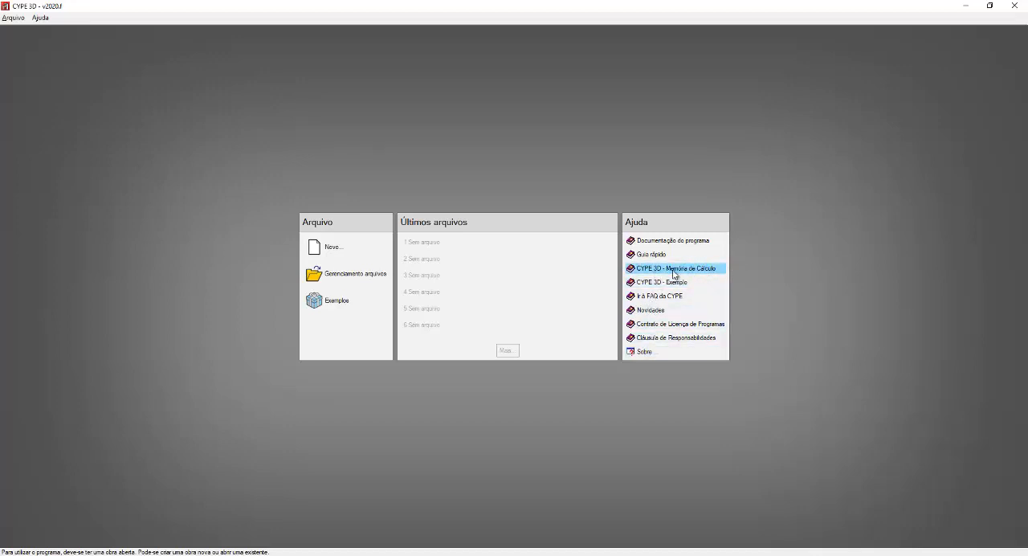
Step: Switch to File Explorer, browse to the Exemplos folder inside CYPE Ingenieros on drive C, and minimize the window
{"action": "left_click", "coordinate": [409, 555]}
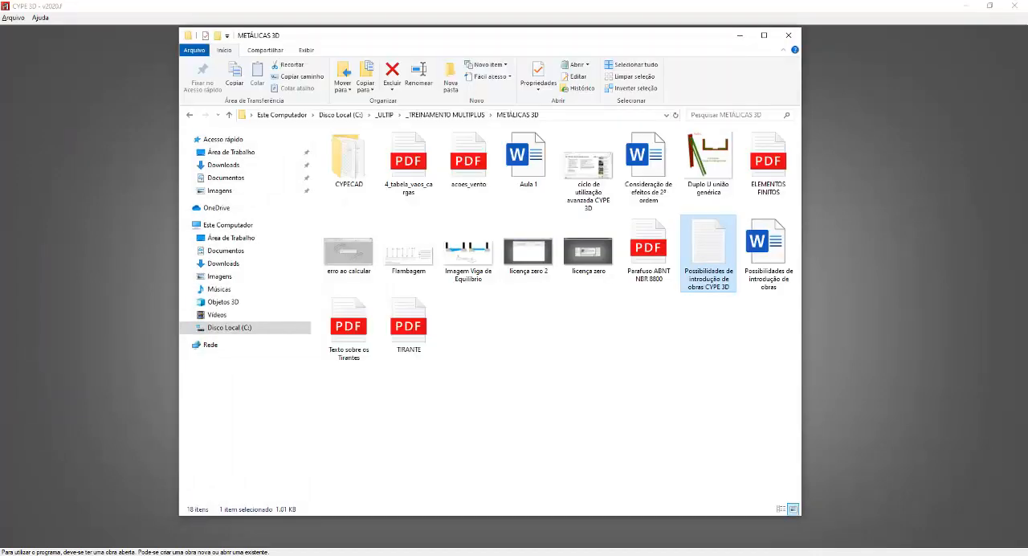
{"action": "left_click", "coordinate": [224, 153]}
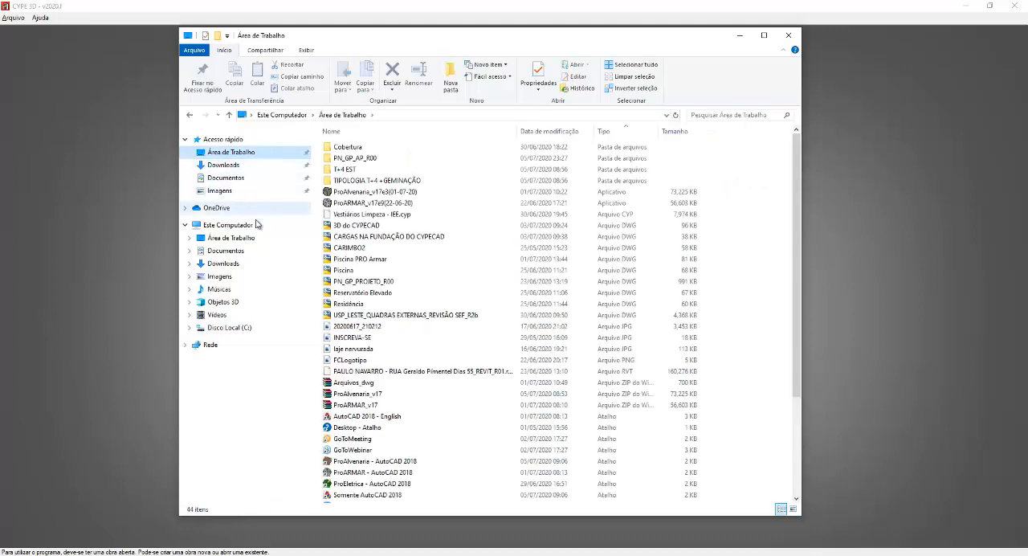
{"action": "left_click", "coordinate": [230, 328]}
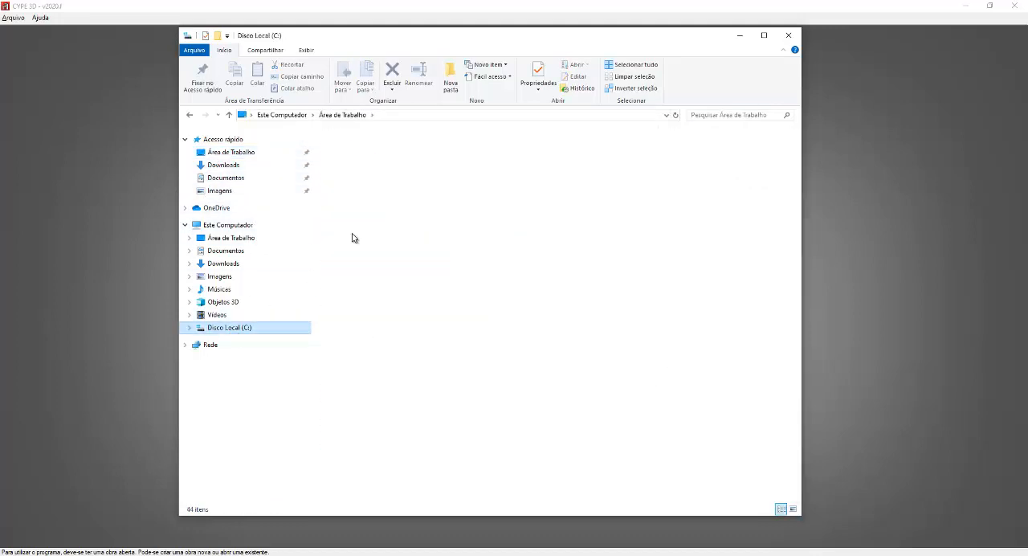
{"action": "left_click", "coordinate": [353, 182]}
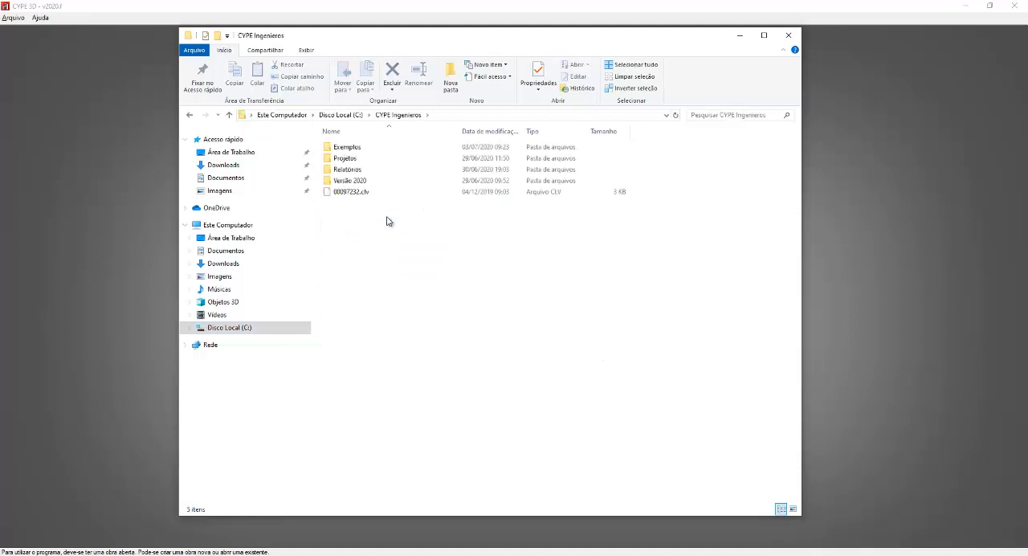
{"action": "double_click", "coordinate": [361, 147]}
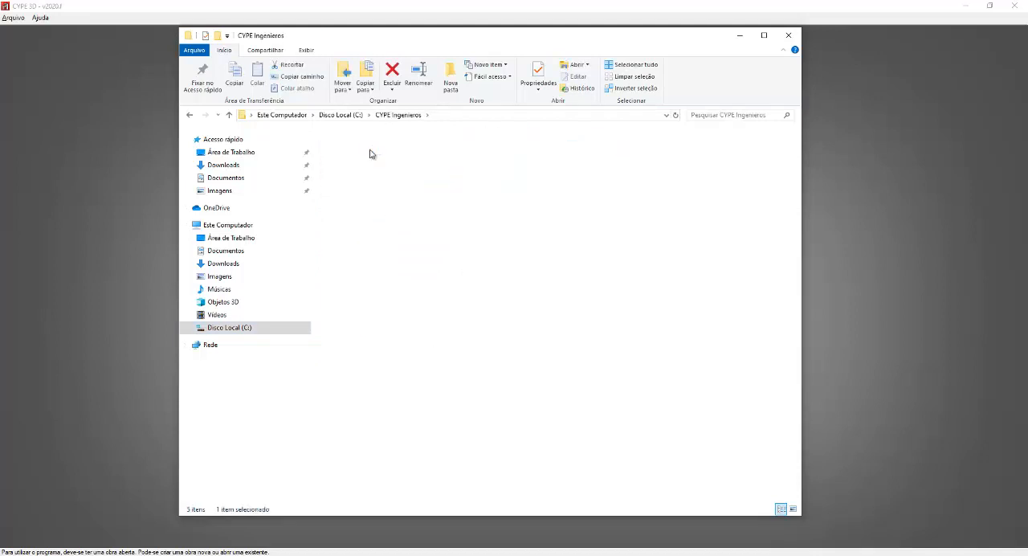
{"action": "left_click", "coordinate": [744, 37]}
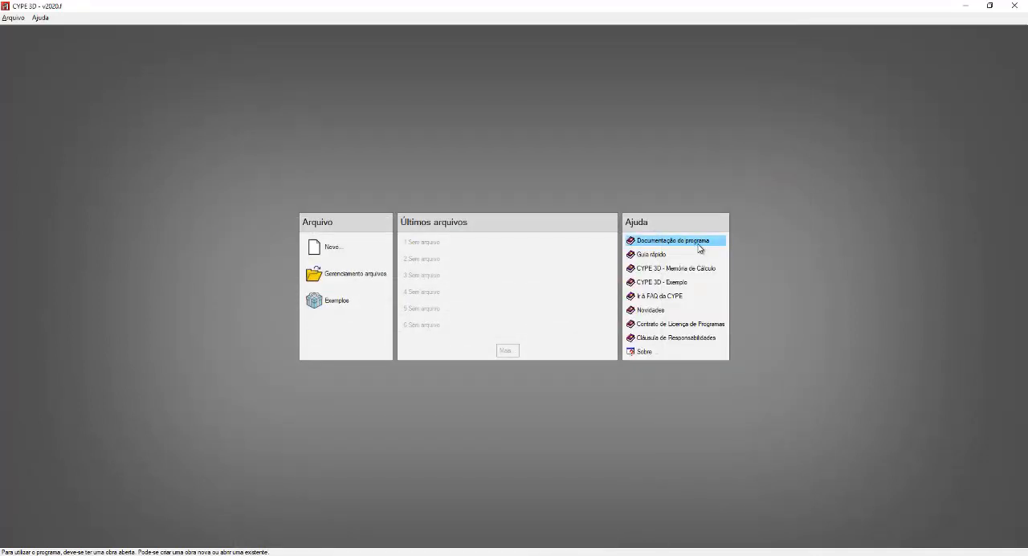
Step: Bring up manual-tecnico-normabloc.pdf in the browser, view its print options, cancel them and minimize the browser
{"action": "left_click", "coordinate": [668, 268]}
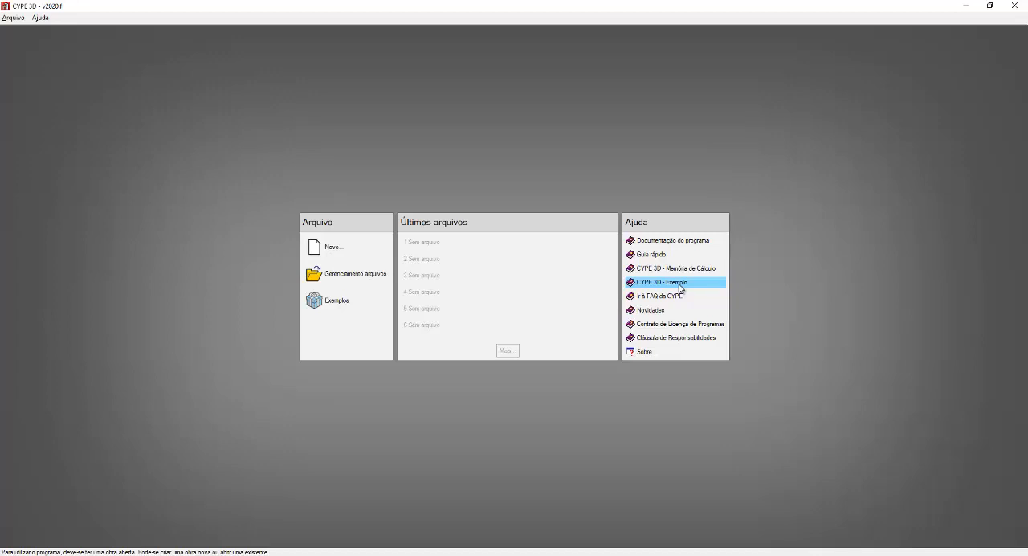
{"action": "left_click", "coordinate": [680, 285]}
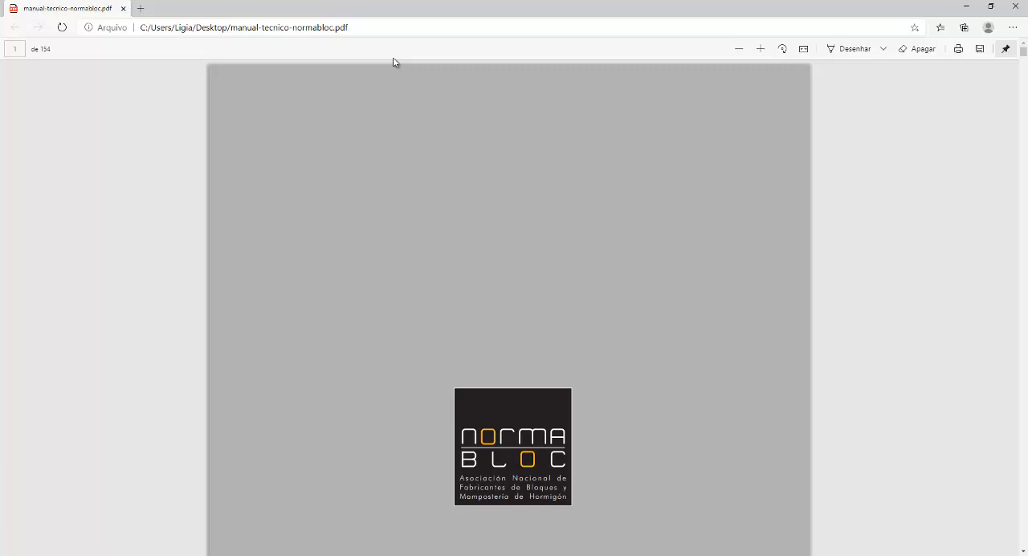
{"action": "left_click", "coordinate": [959, 50]}
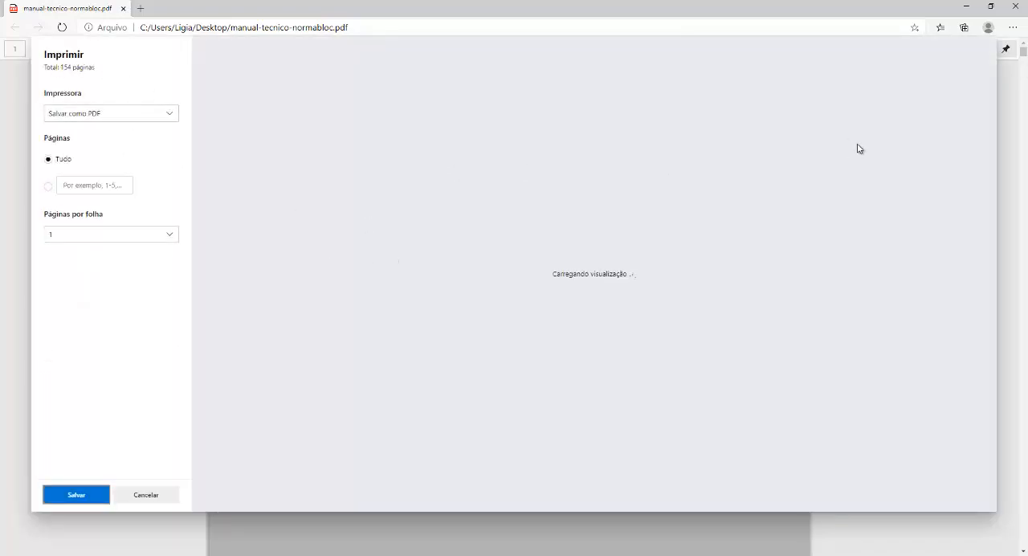
{"action": "key", "text": "Escape"}
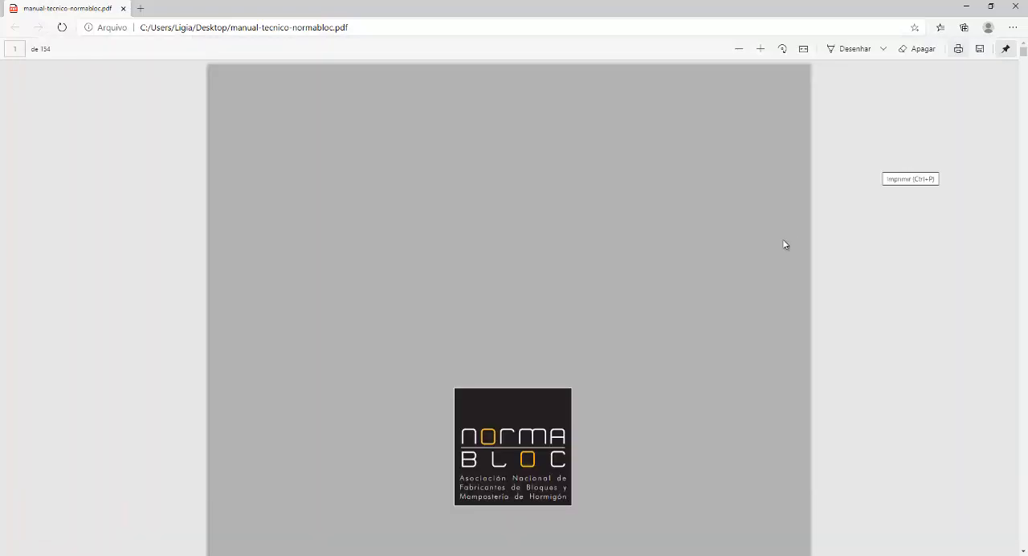
{"action": "left_click", "coordinate": [957, 51]}
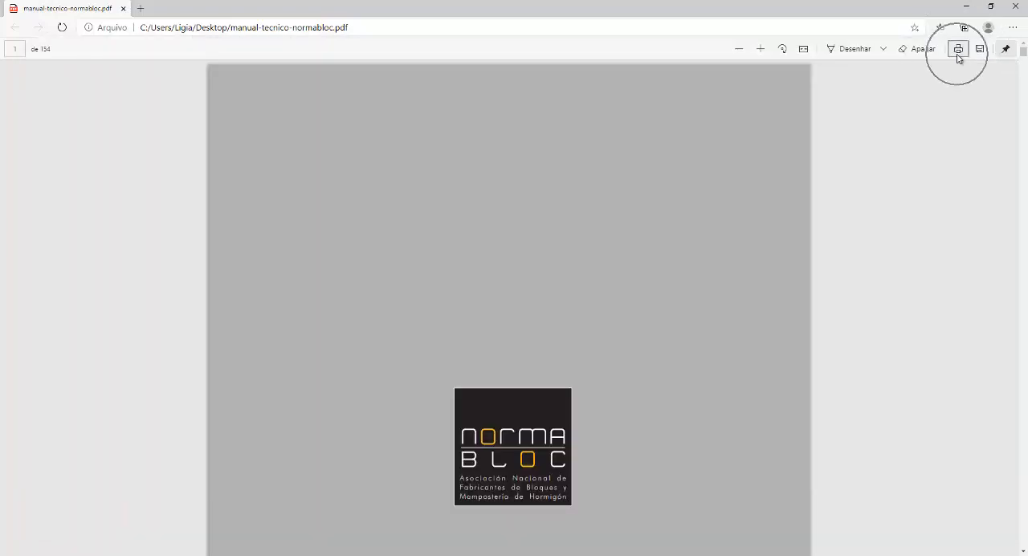
{"action": "left_click", "coordinate": [967, 8]}
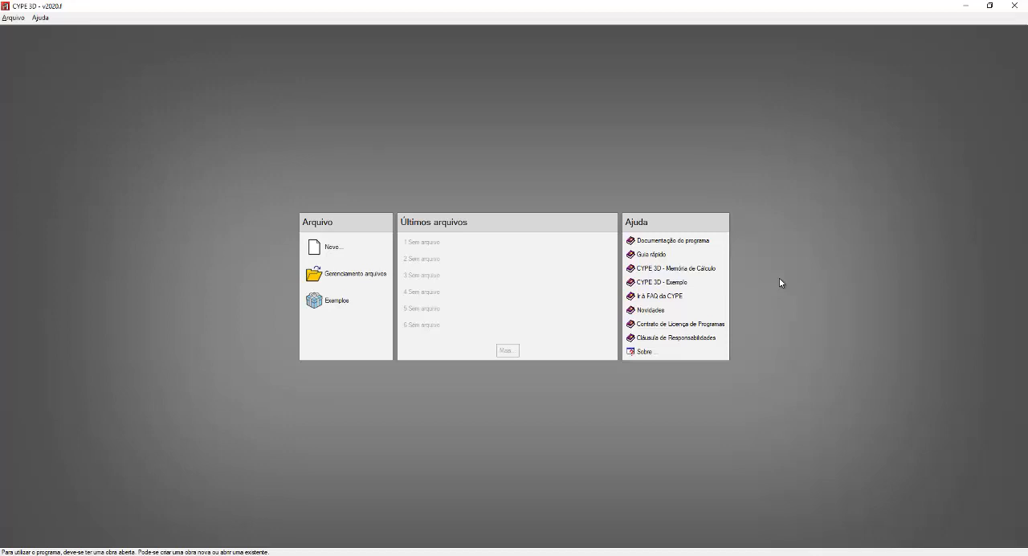
{"action": "left_click", "coordinate": [635, 227]}
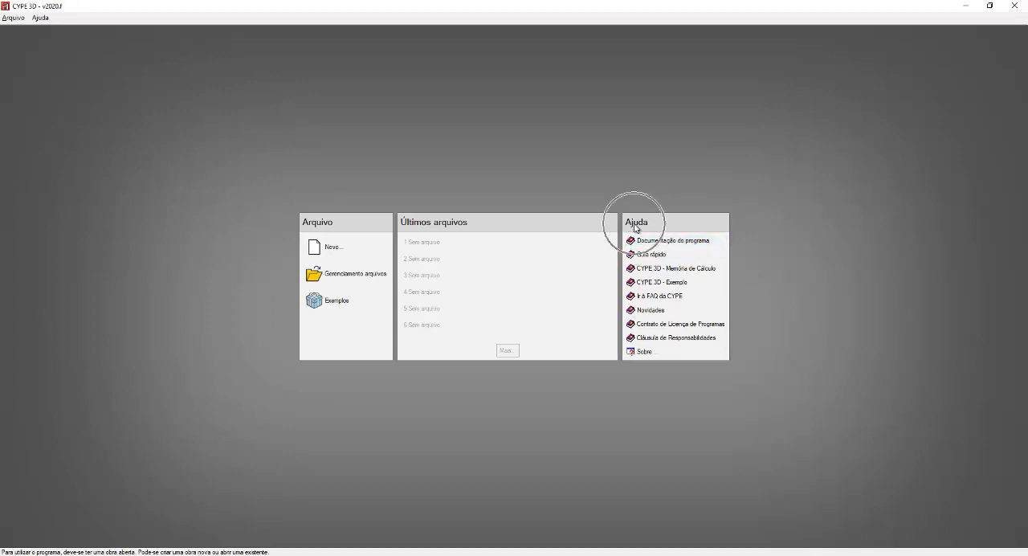
{"action": "left_click", "coordinate": [637, 228]}
{"action": "key", "text": "ctrl"}
{"action": "key", "text": "ctrl"}
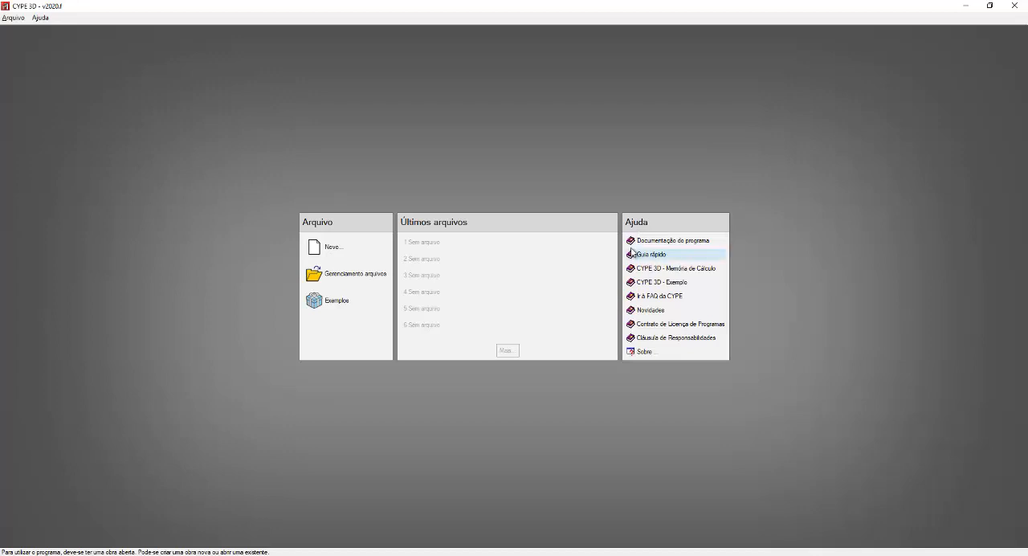
Step: Switch to the Notepad file on structure input methods and highlight the DXF/DWG steps A to G and the multiplus.com FAQ link
{"action": "key", "text": "alt+Tab"}
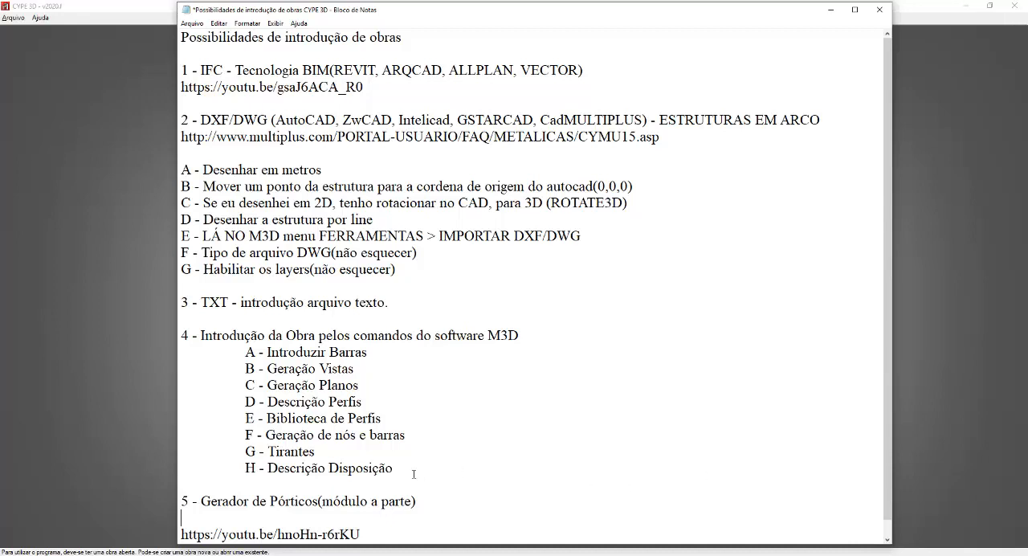
{"action": "left_click_drag", "start_coordinate": [408, 276], "coordinate": [180, 169]}
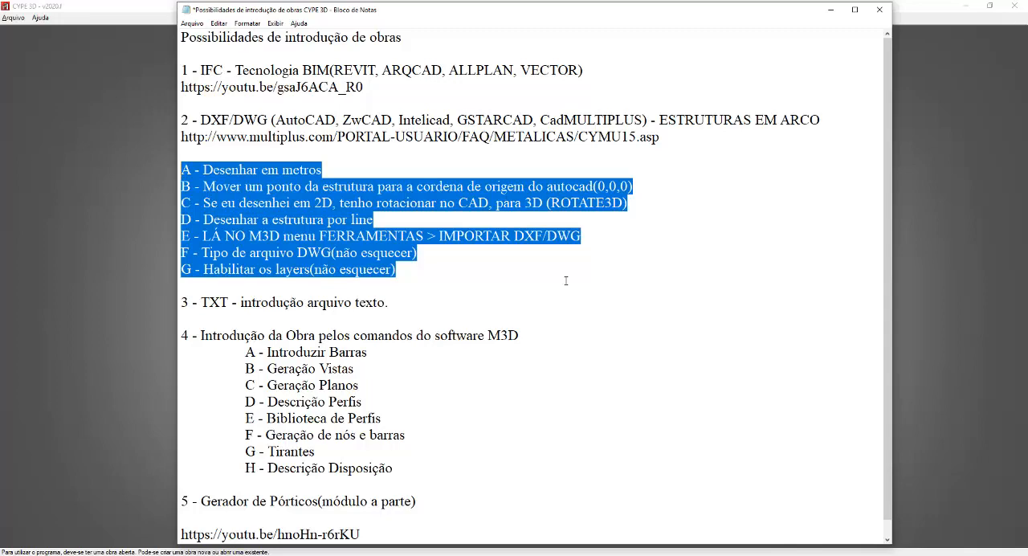
{"action": "left_click_drag", "start_coordinate": [660, 136], "coordinate": [181, 136]}
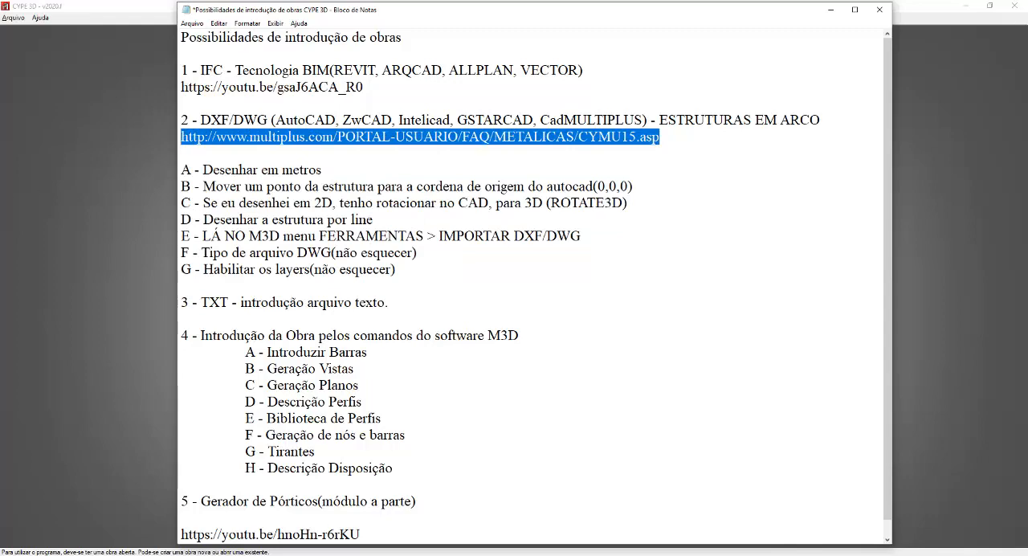
Step: Switch from the notes to the web browser showing the YouTube channel page
{"action": "key", "text": "alt+Tab"}
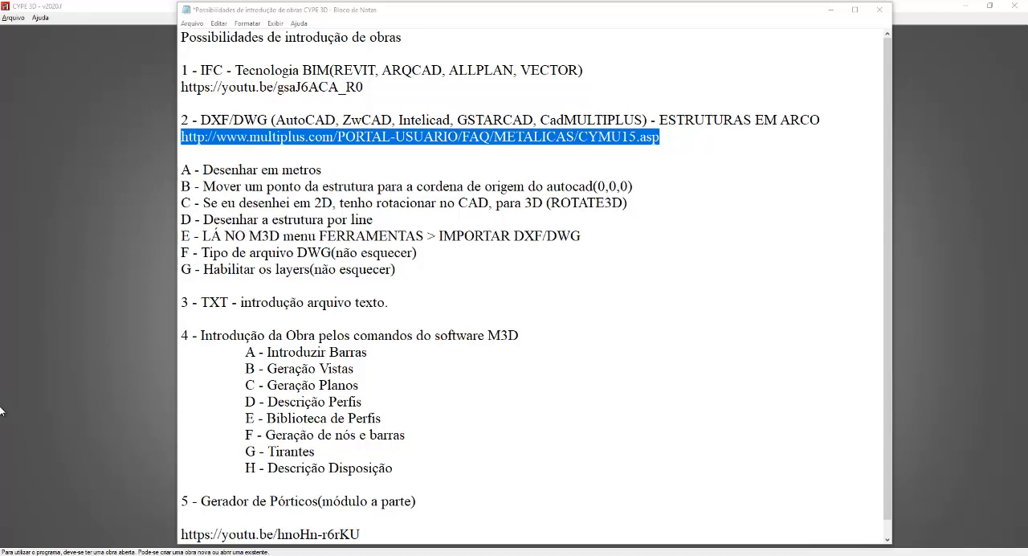
{"action": "key", "text": "alt+Tab"}
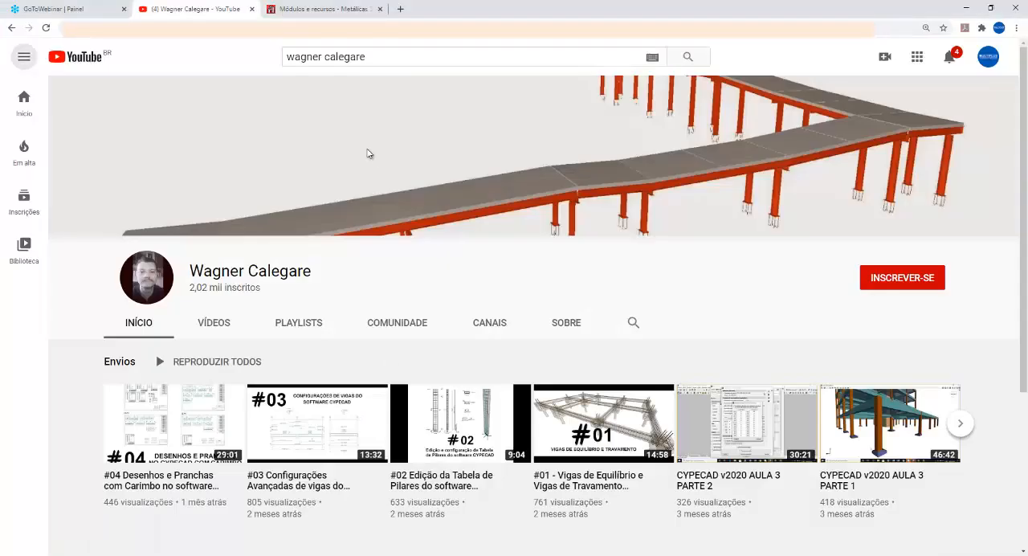
Step: Open the copied multiplus.com FAQ link in a new browser tab and display the page full screen
{"action": "left_click", "coordinate": [400, 9]}
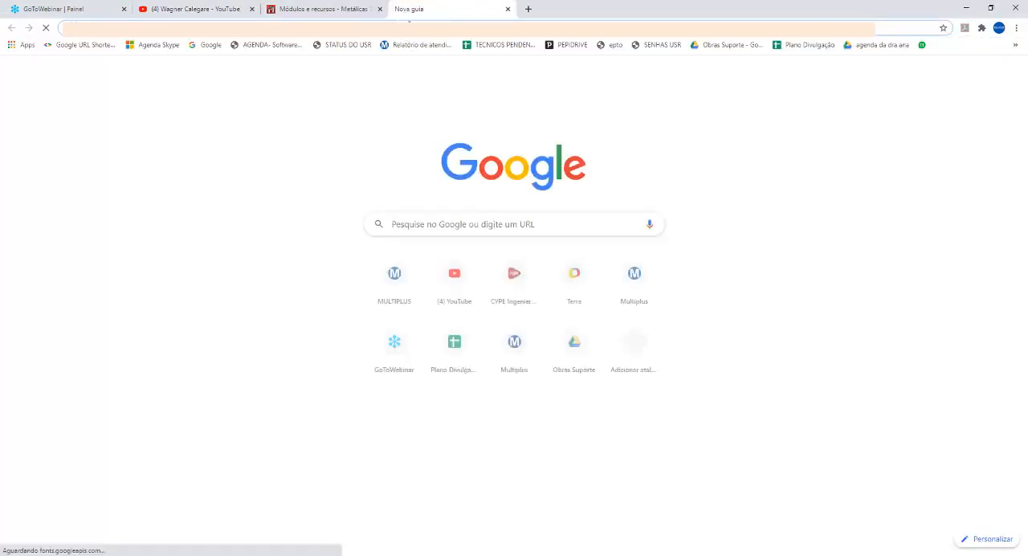
{"action": "key", "text": "ctrl+v"}
{"action": "key", "text": "Return"}
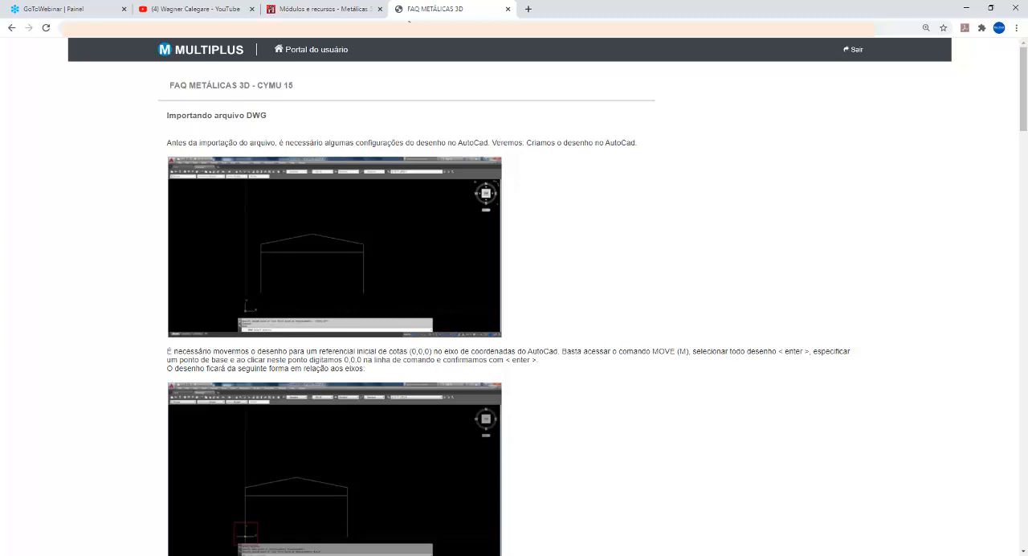
{"action": "key", "text": "F11"}
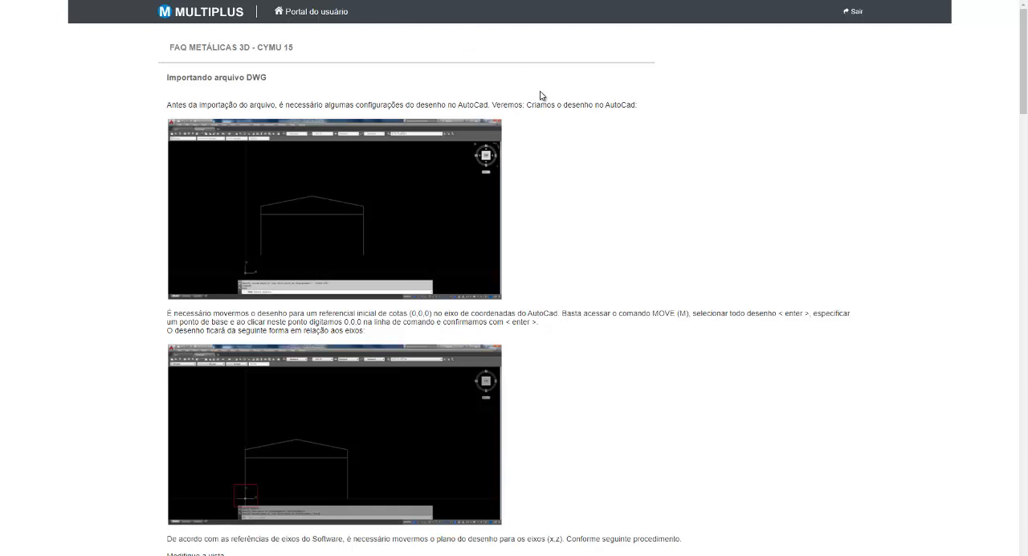
Step: Look through the FAQ's AutoCAD preparation steps for importing a DWG, leave full screen and minimize the browser
{"action": "scroll", "coordinate": [543, 98], "scroll_direction": "down", "scroll_amount": 4}
{"action": "scroll", "coordinate": [544, 98], "scroll_direction": "down", "scroll_amount": 8}
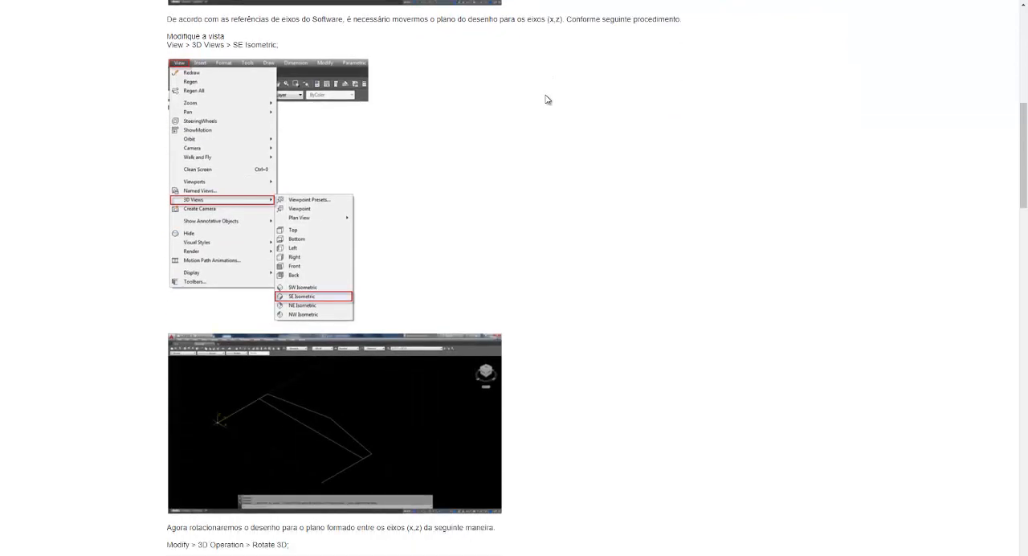
{"action": "scroll", "coordinate": [547, 99], "scroll_direction": "down", "scroll_amount": 7}
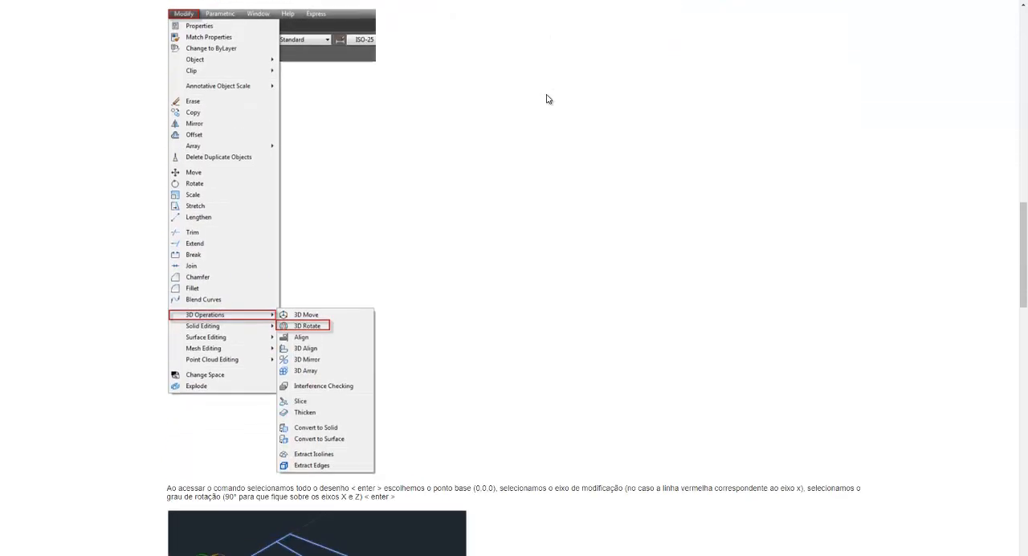
{"action": "scroll", "coordinate": [547, 99], "scroll_direction": "up", "scroll_amount": 15}
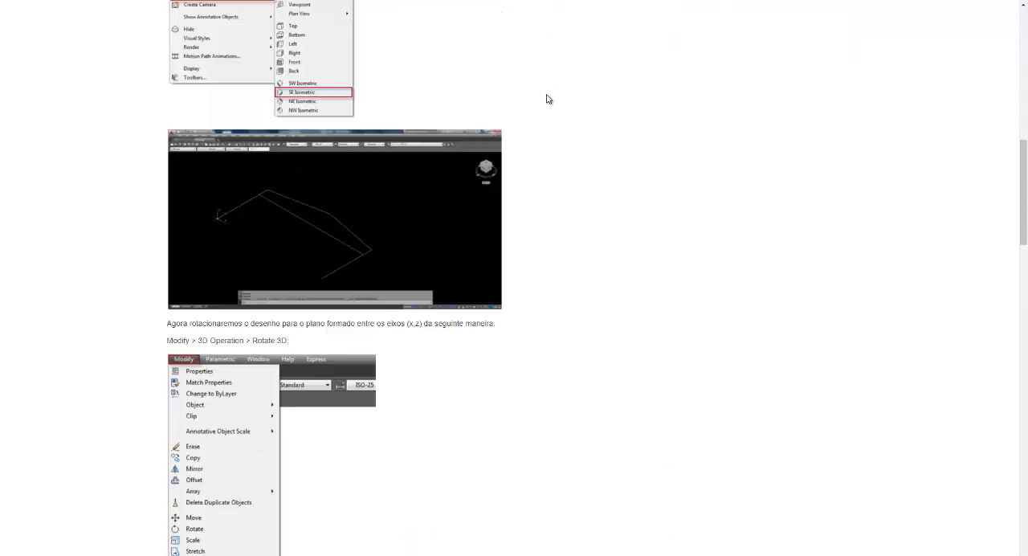
{"action": "scroll", "coordinate": [546, 98], "scroll_direction": "up", "scroll_amount": 5}
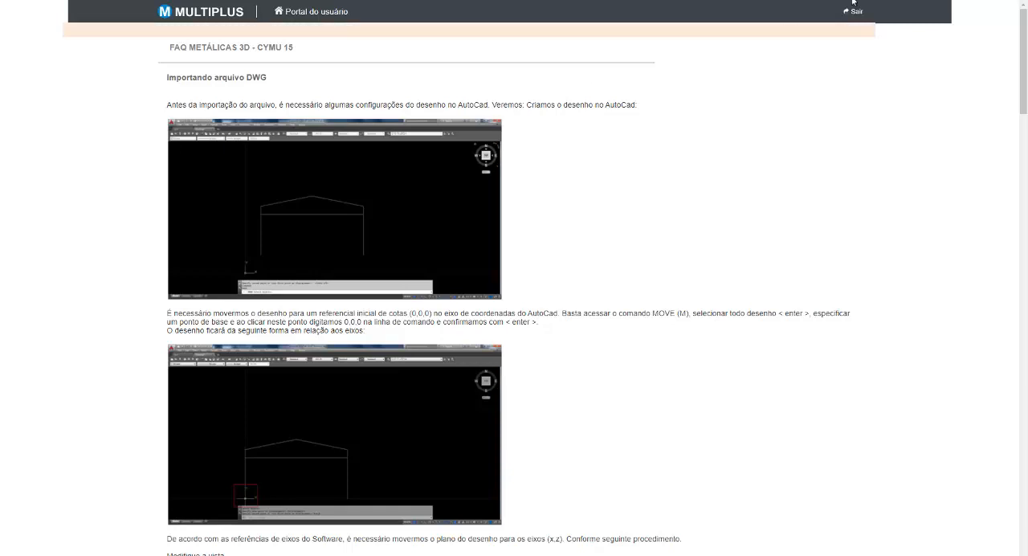
{"action": "key", "text": "F11"}
{"action": "left_click", "coordinate": [975, 11]}
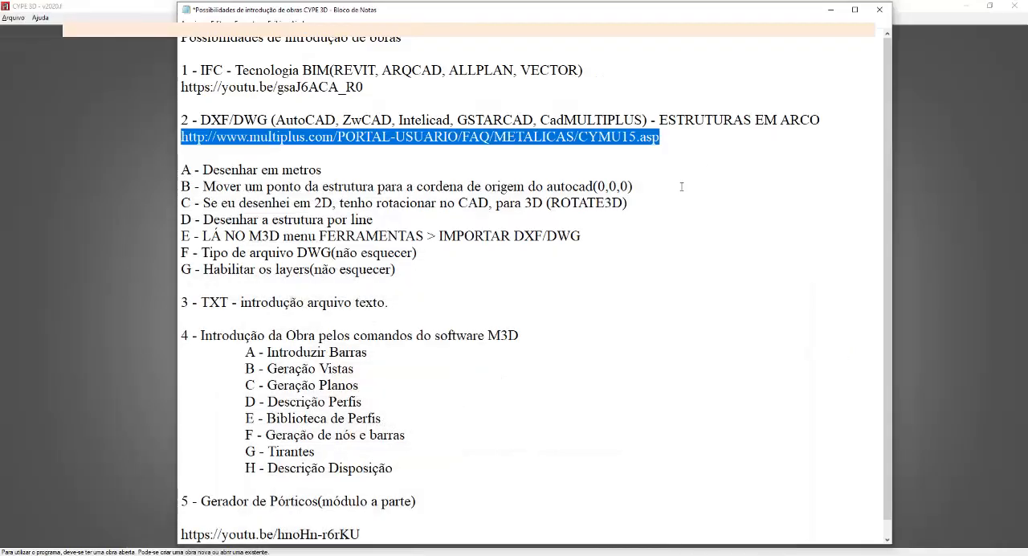
Step: Copy the whole DXF/DWG section of the notes, from its heading through step G
{"action": "left_click", "coordinate": [660, 186]}
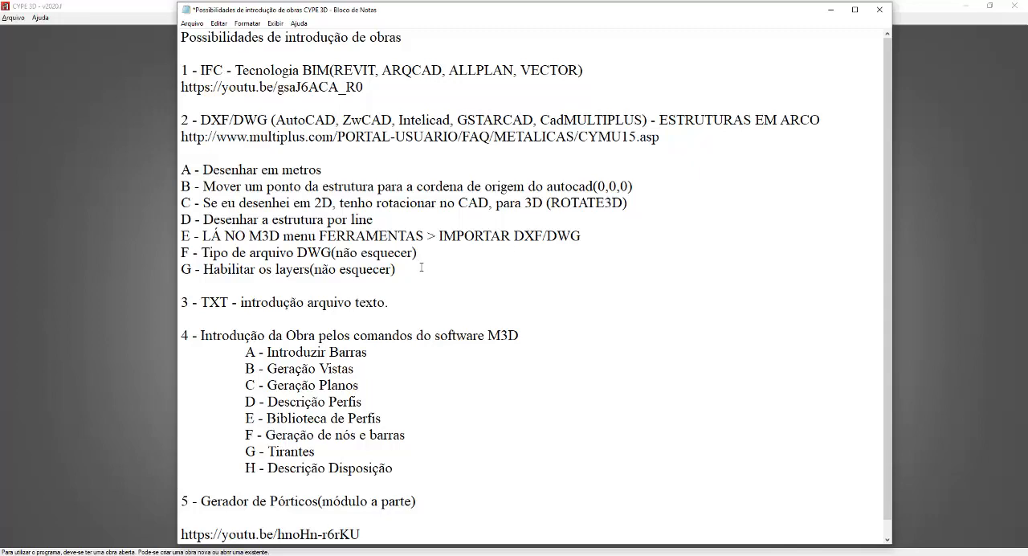
{"action": "left_click_drag", "start_coordinate": [421, 267], "coordinate": [181, 120]}
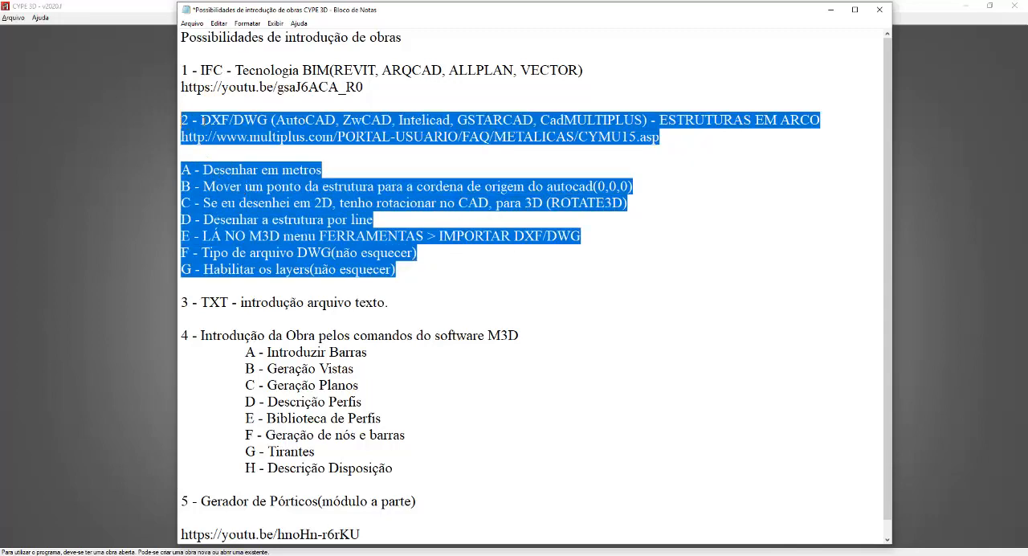
{"action": "right_click", "coordinate": [215, 120]}
{"action": "left_click", "coordinate": [241, 153]}
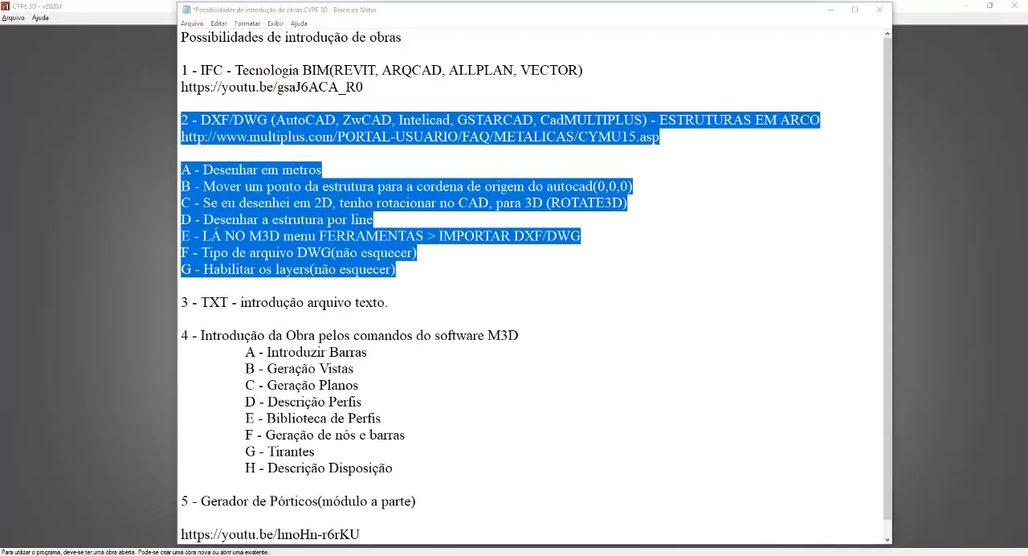
Step: Highlight the YouTube link under item 1, then the whole IFC - Tecnologia BIM item including that link
{"action": "left_click", "coordinate": [353, 91]}
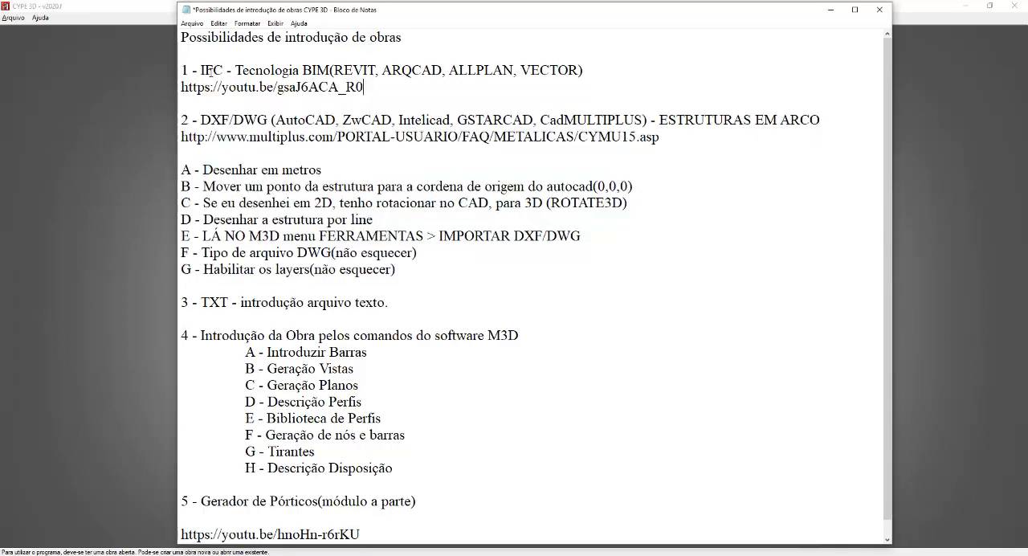
{"action": "left_click_drag", "start_coordinate": [364, 87], "coordinate": [180, 86]}
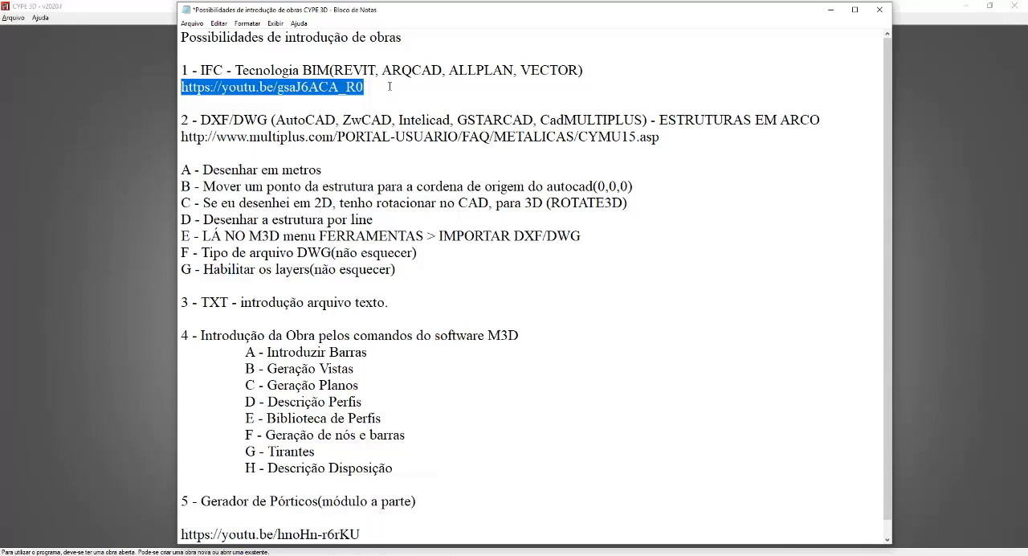
{"action": "left_click_drag", "start_coordinate": [392, 84], "coordinate": [181, 72]}
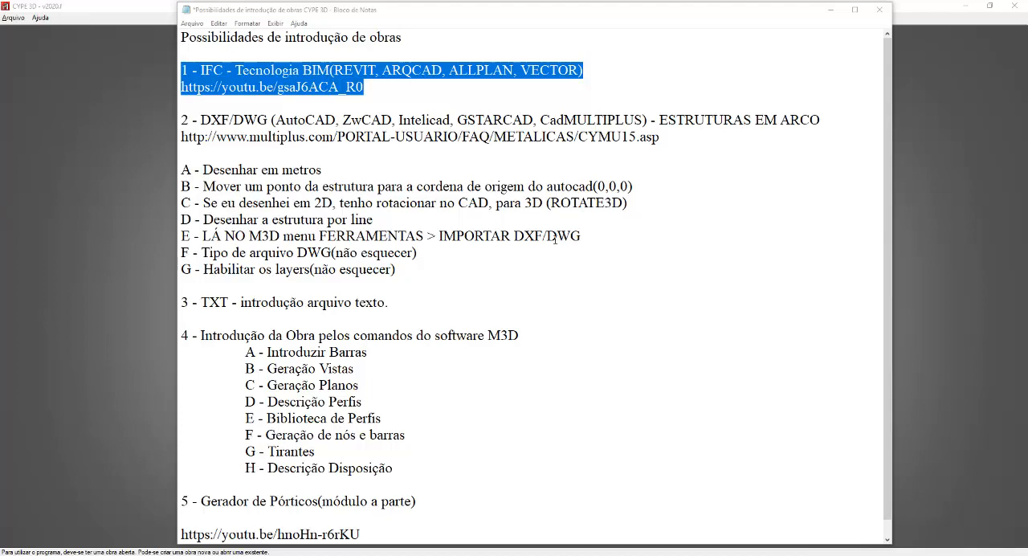
Step: Highlight item 3 on TXT file input, then item 4 on the M3D software commands with its sub-items A to H
{"action": "scroll", "coordinate": [553, 238], "scroll_direction": "down", "scroll_amount": 1}
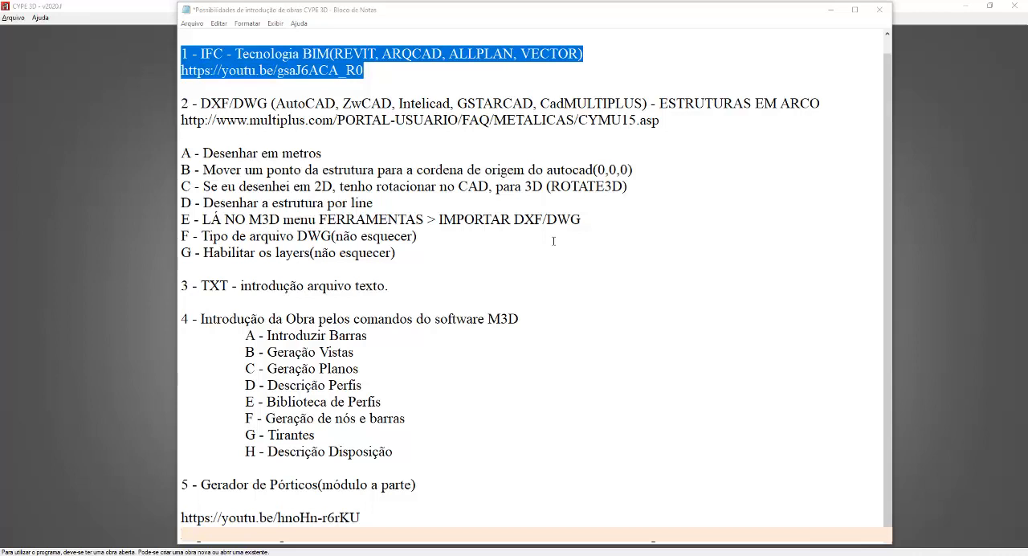
{"action": "left_click_drag", "start_coordinate": [389, 286], "coordinate": [180, 286]}
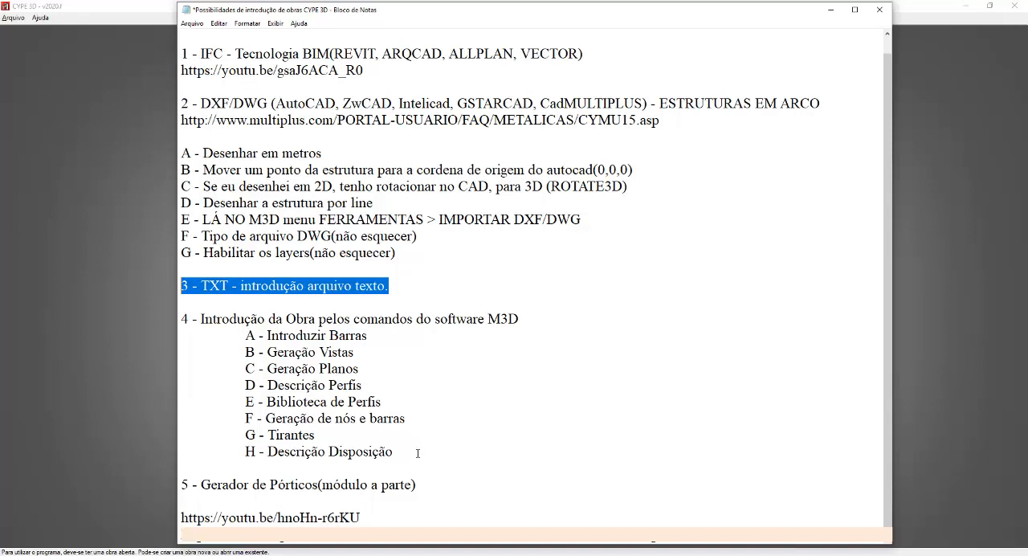
{"action": "left_click_drag", "start_coordinate": [418, 453], "coordinate": [182, 319]}
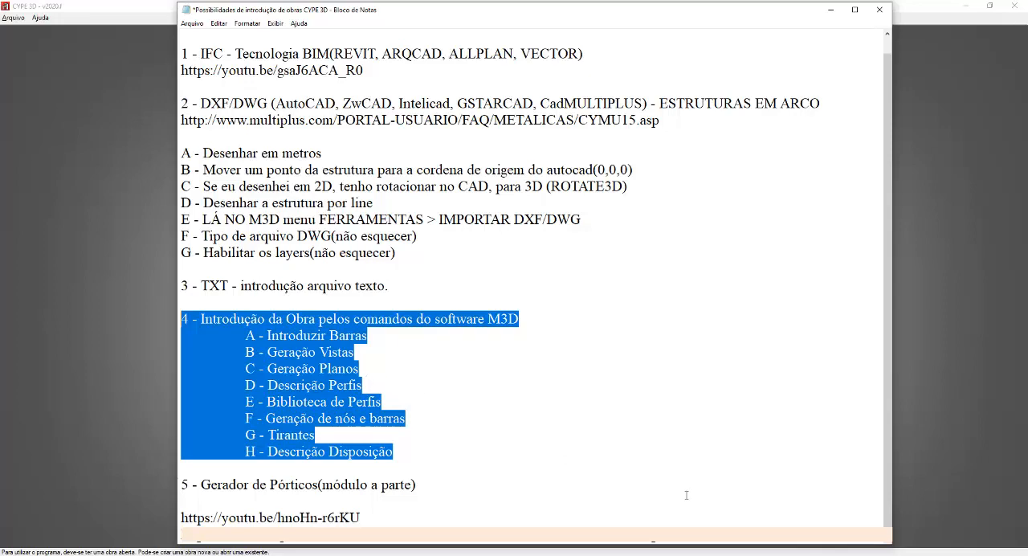
Step: Remove the blank line between item 5, Gerador de Pórticos, and its YouTube link, and highlight both lines
{"action": "left_click", "coordinate": [246, 509]}
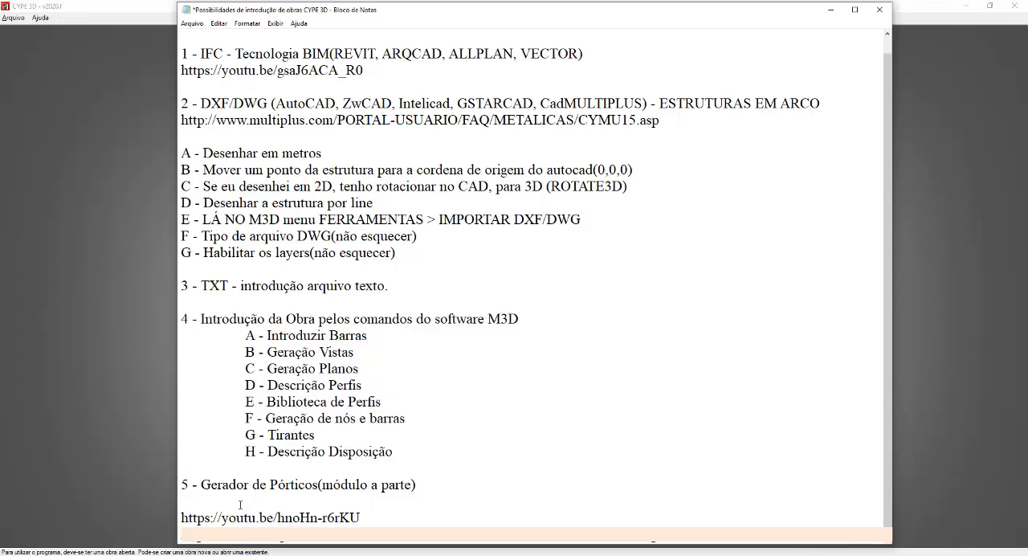
{"action": "scroll", "coordinate": [241, 506], "scroll_direction": "up", "scroll_amount": 1}
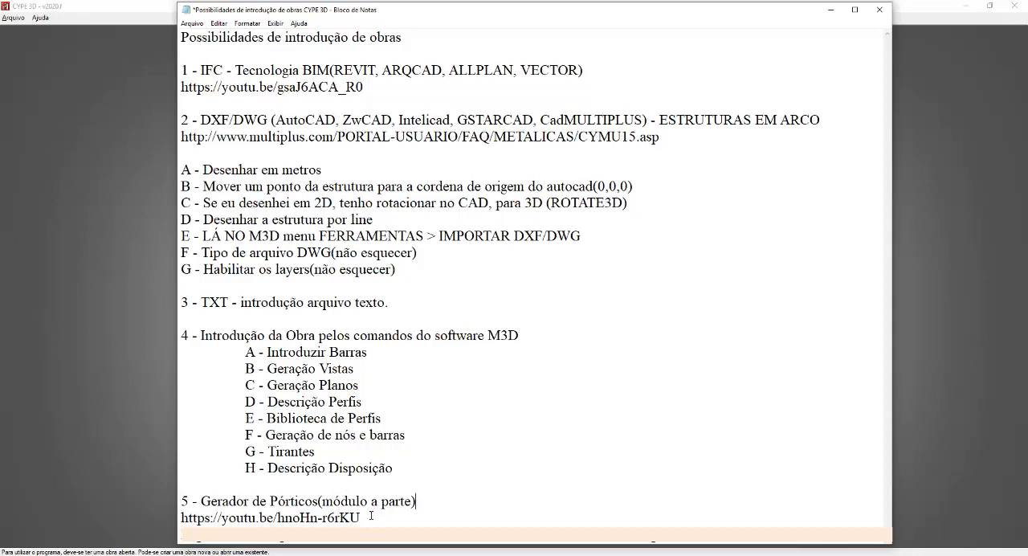
{"action": "left_click_drag", "start_coordinate": [364, 516], "coordinate": [201, 504]}
{"action": "left_click_drag", "start_coordinate": [201, 504], "coordinate": [184, 509]}
{"action": "left_click_drag", "start_coordinate": [363, 502], "coordinate": [270, 501]}
{"action": "left_click_drag", "start_coordinate": [182, 499], "coordinate": [361, 518]}
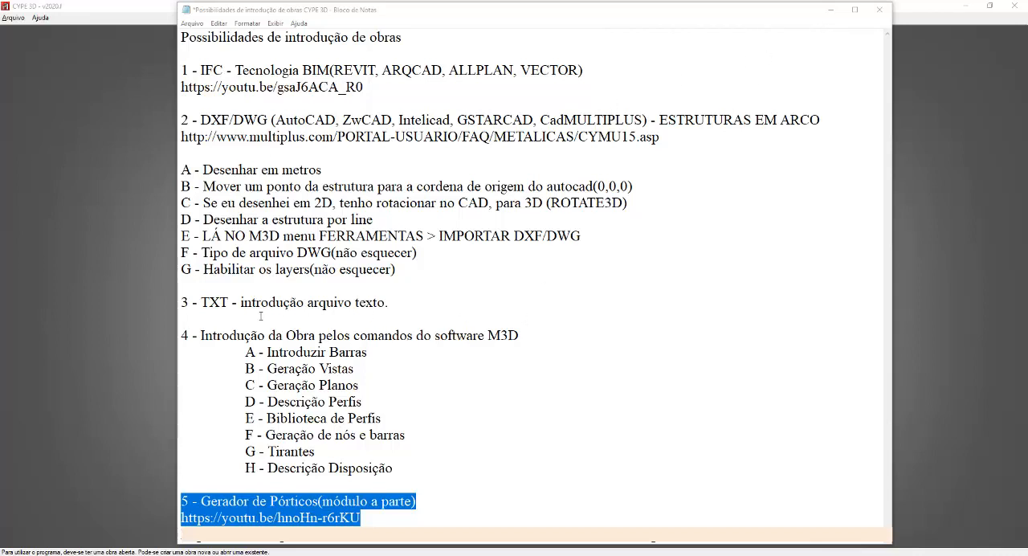
Step: Highlight item 4 on entering the structure with the software commands, and minimize the Notepad window
{"action": "left_click_drag", "start_coordinate": [191, 335], "coordinate": [410, 459]}
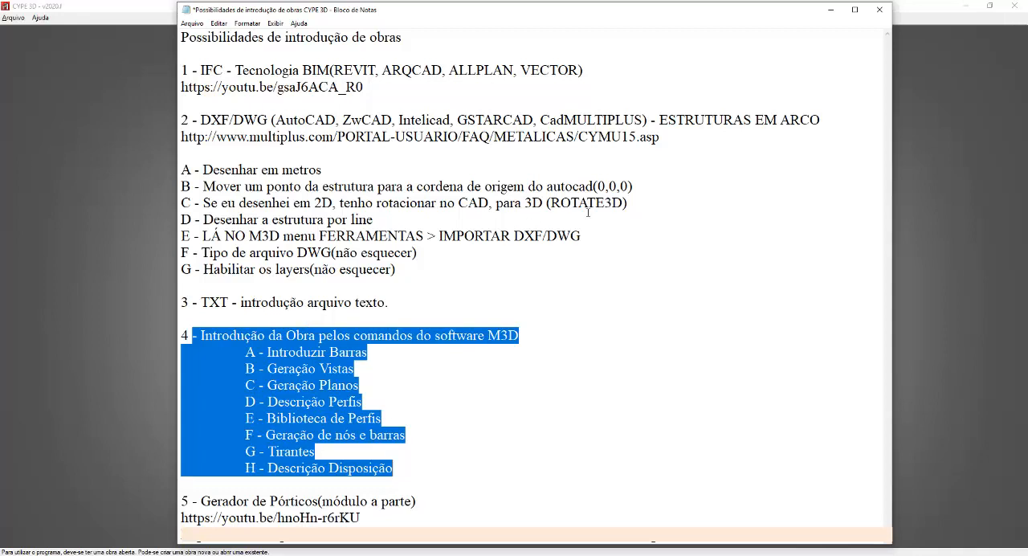
{"action": "left_click", "coordinate": [831, 10]}
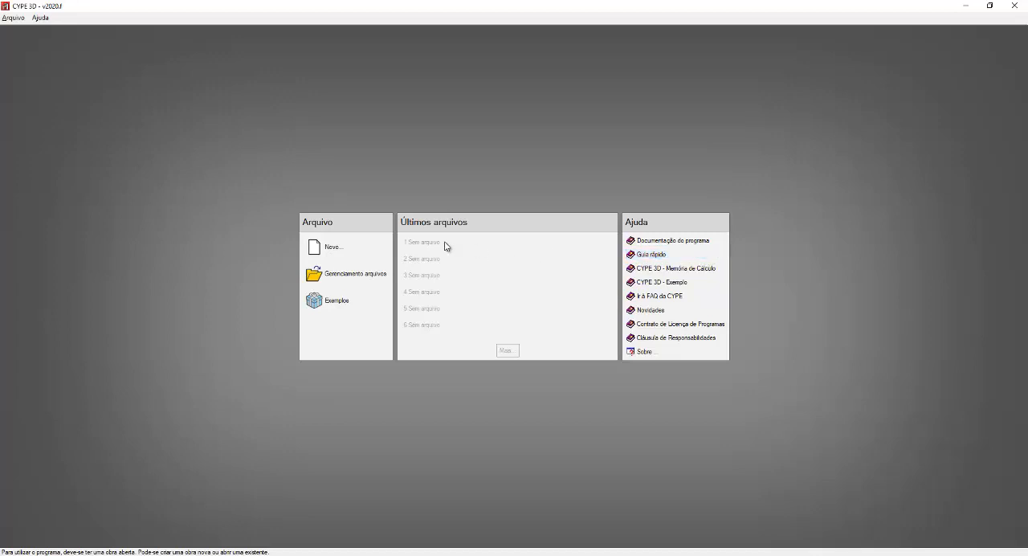
{"action": "left_click", "coordinate": [329, 252]}
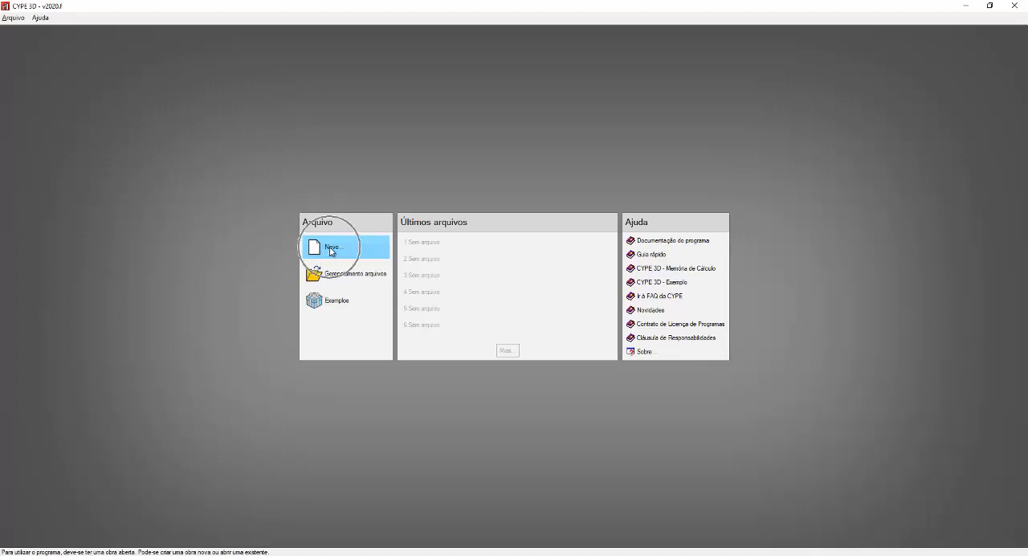
{"action": "key", "text": "ctrl"}
{"action": "key", "text": "ctrl"}
{"action": "key", "text": "ctrl"}
{"action": "key", "text": "ctrl"}
{"action": "key", "text": "ctrl"}
{"action": "key", "text": "ctrl"}
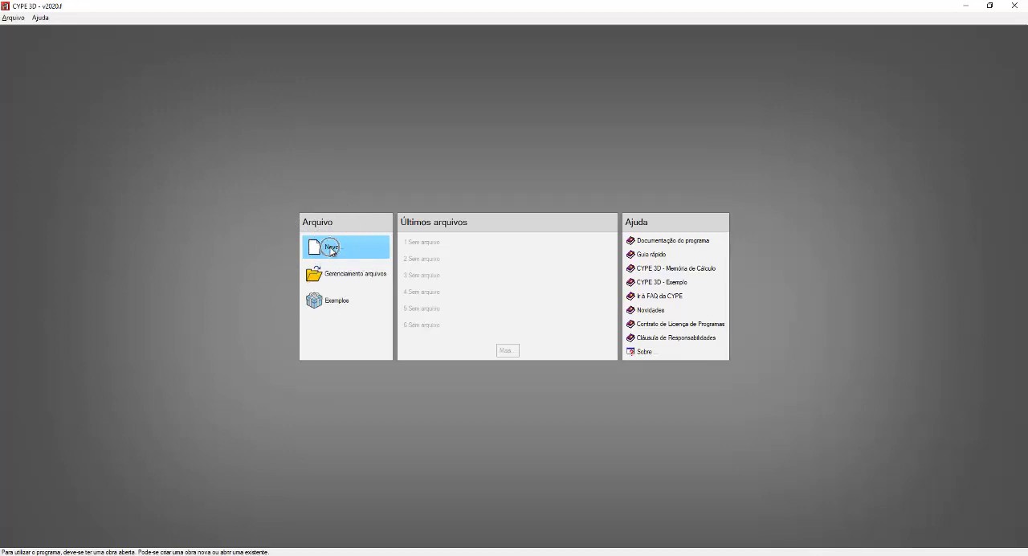
{"action": "key", "text": "ctrl"}
{"action": "key", "text": "ctrl"}
{"action": "key", "text": "ctrl"}
{"action": "key", "text": "ctrl"}
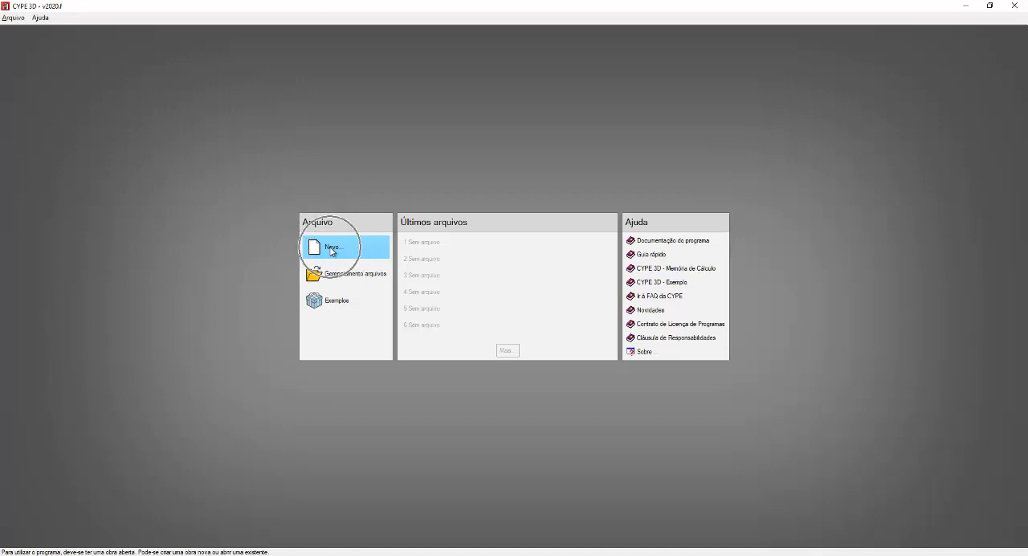
{"action": "key", "text": "ctrl"}
{"action": "key", "text": "ctrl"}
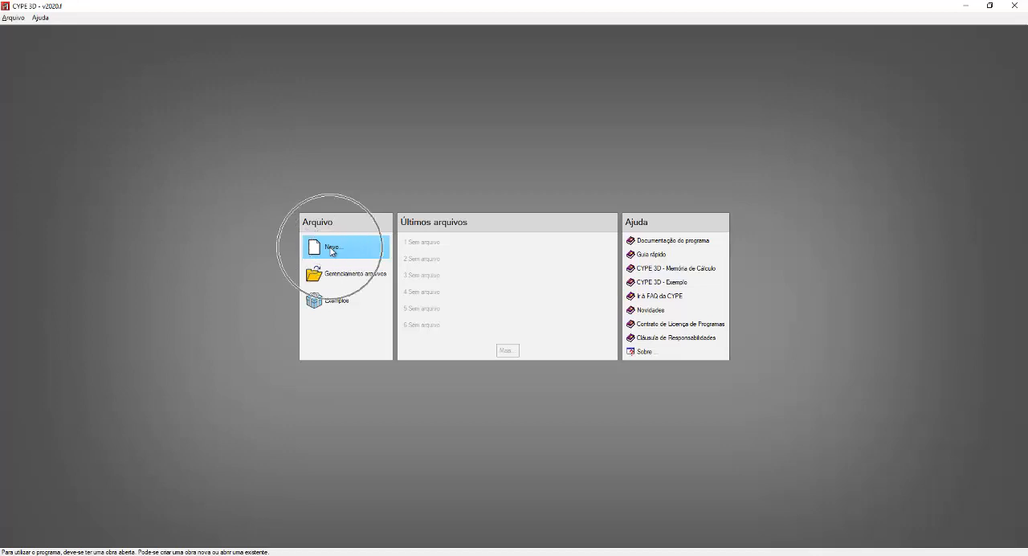
{"action": "key", "text": "ctrl"}
{"action": "key", "text": "ctrl"}
{"action": "key", "text": "ctrl"}
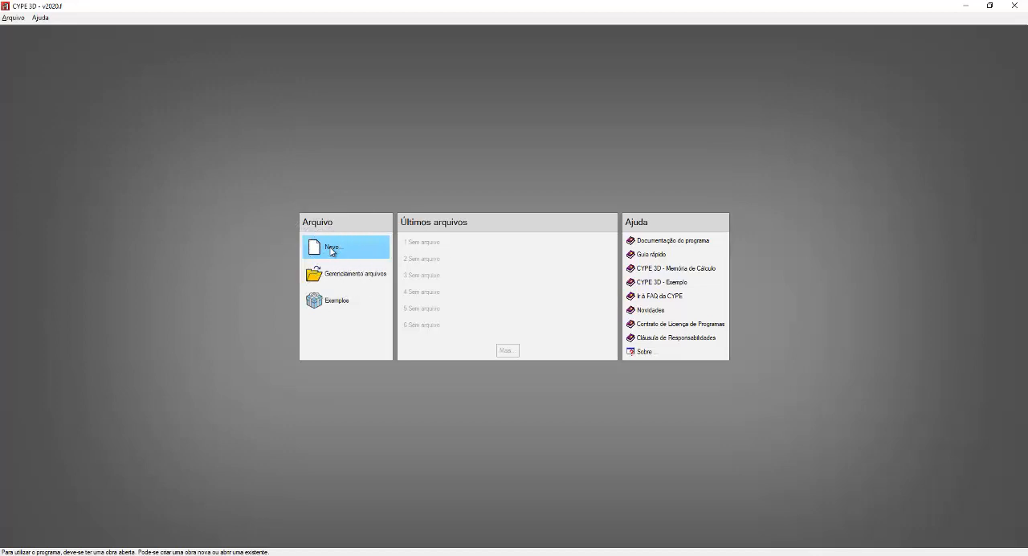
{"action": "key", "text": "ctrl"}
{"action": "key", "text": "ctrl"}
Step: Start a new project file and move the Nova obra dialog higher so it covers less of the start screen
{"action": "left_click", "coordinate": [18, 18]}
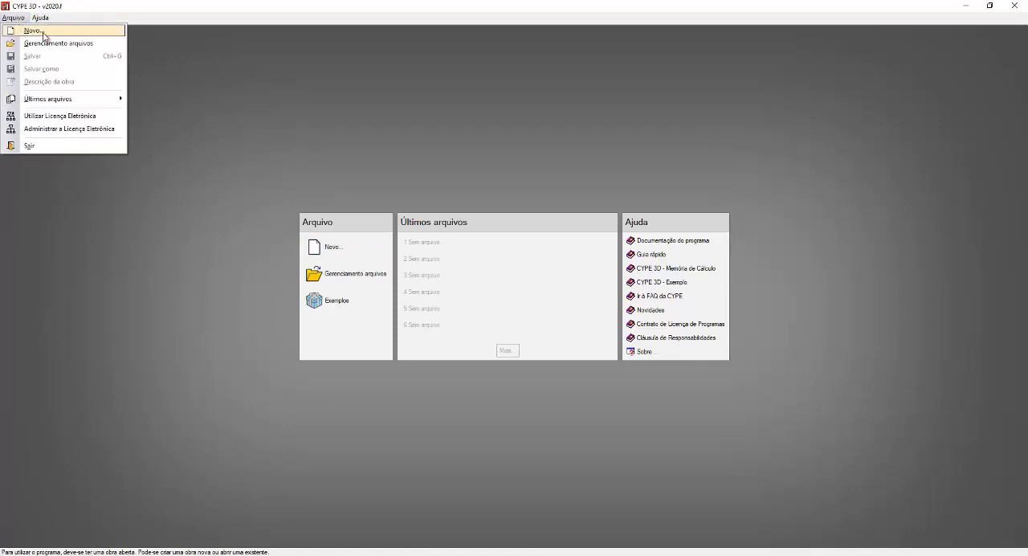
{"action": "left_click", "coordinate": [42, 37]}
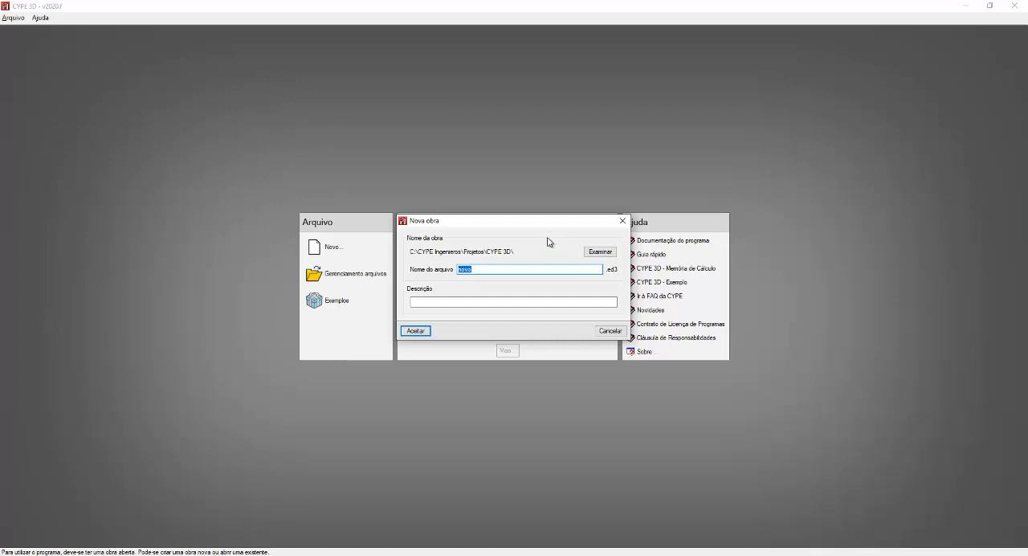
{"action": "left_click_drag", "start_coordinate": [523, 223], "coordinate": [533, 76]}
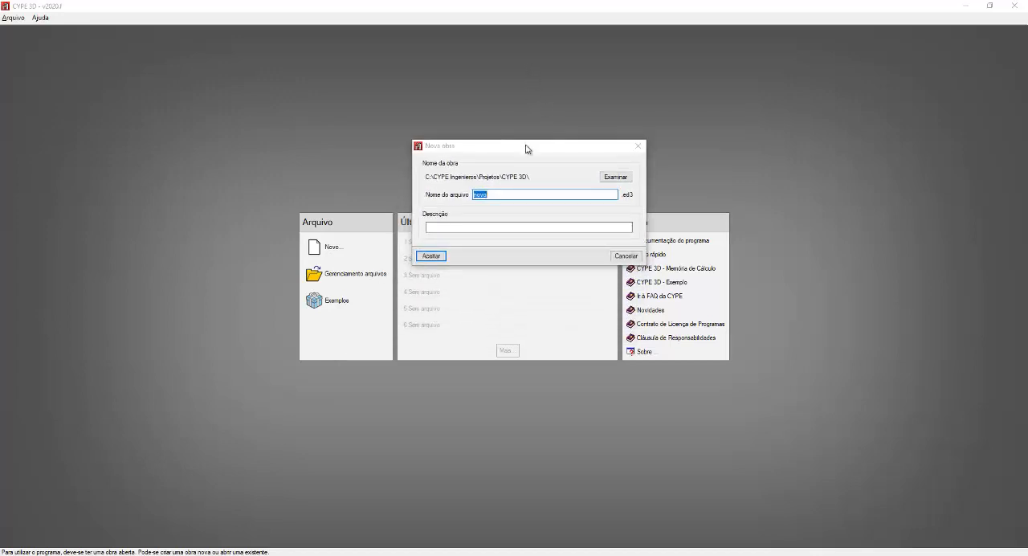
{"action": "left_click_drag", "start_coordinate": [525, 150], "coordinate": [523, 104]}
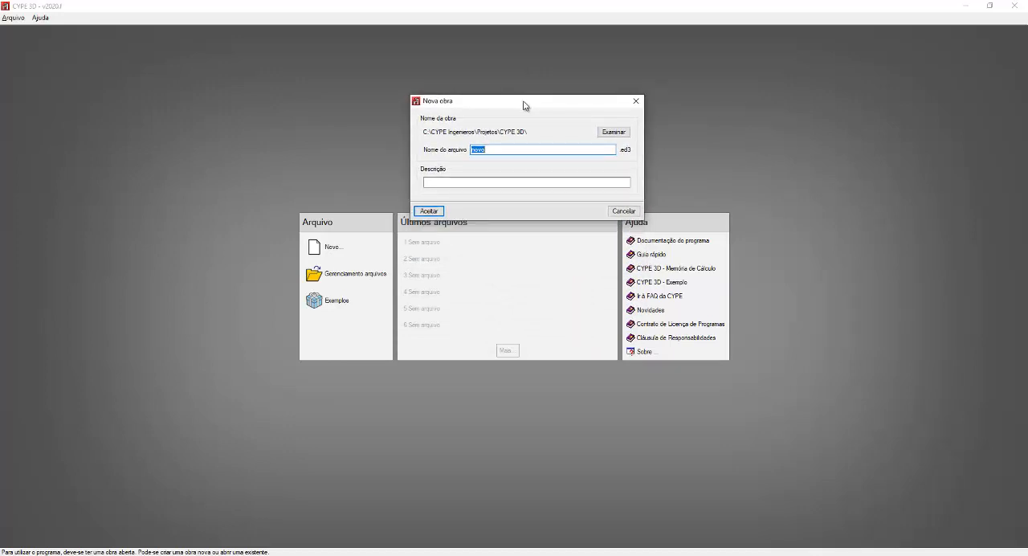
{"action": "left_click", "coordinate": [438, 106]}
{"action": "left_click", "coordinate": [437, 101]}
{"action": "left_click", "coordinate": [437, 101]}
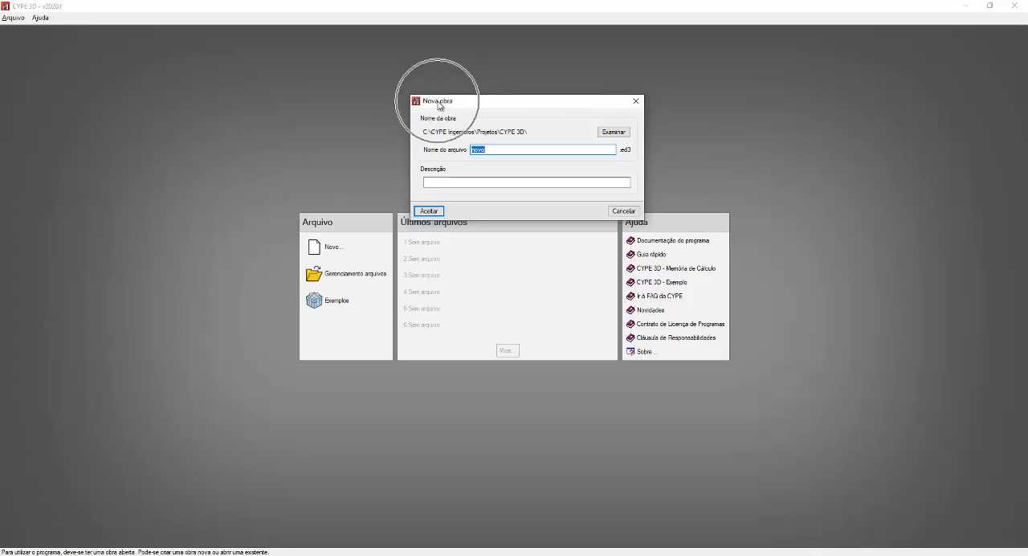
{"action": "left_click", "coordinate": [438, 104]}
{"action": "left_click", "coordinate": [439, 104]}
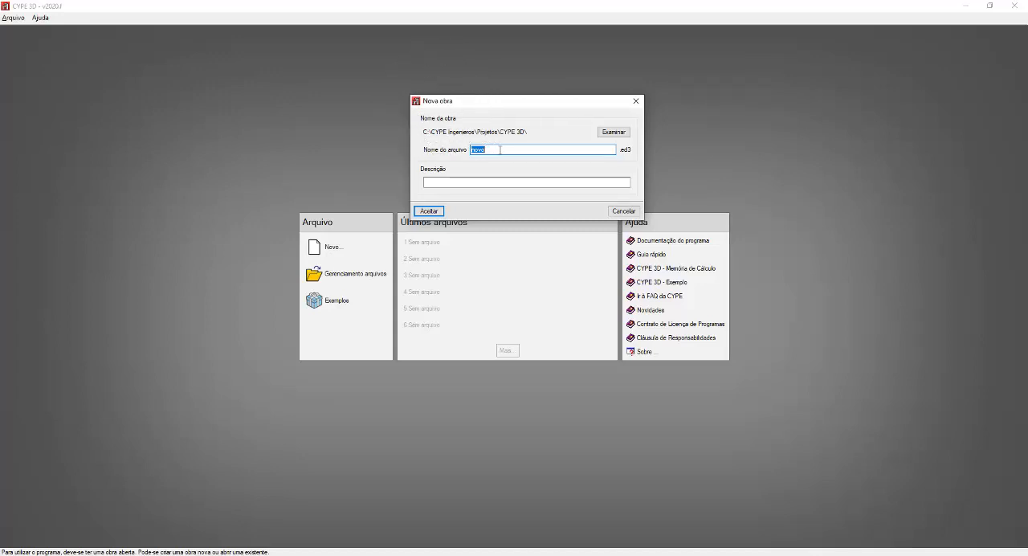
{"action": "key", "text": "ctrl"}
{"action": "key", "text": "ctrl"}
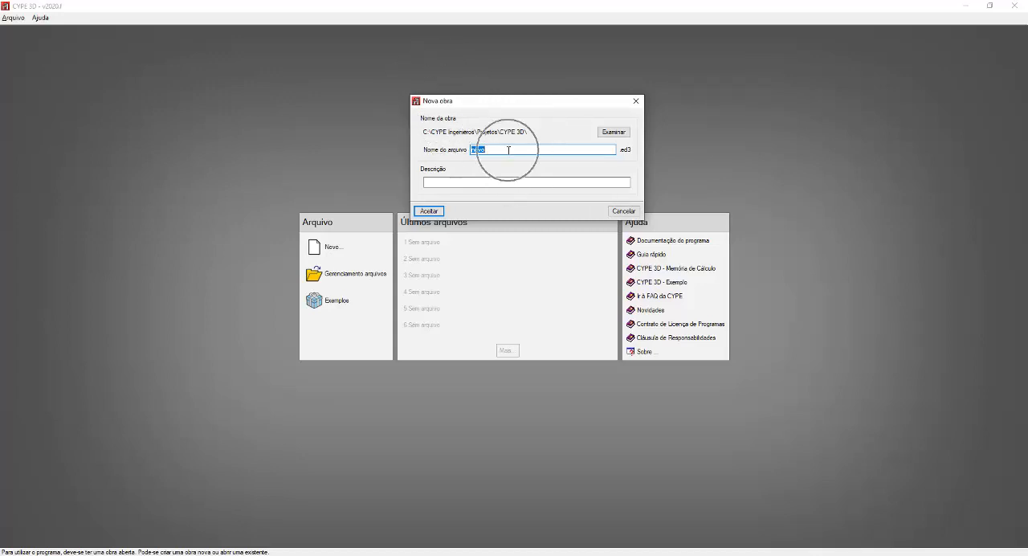
{"action": "key", "text": "ctrl"}
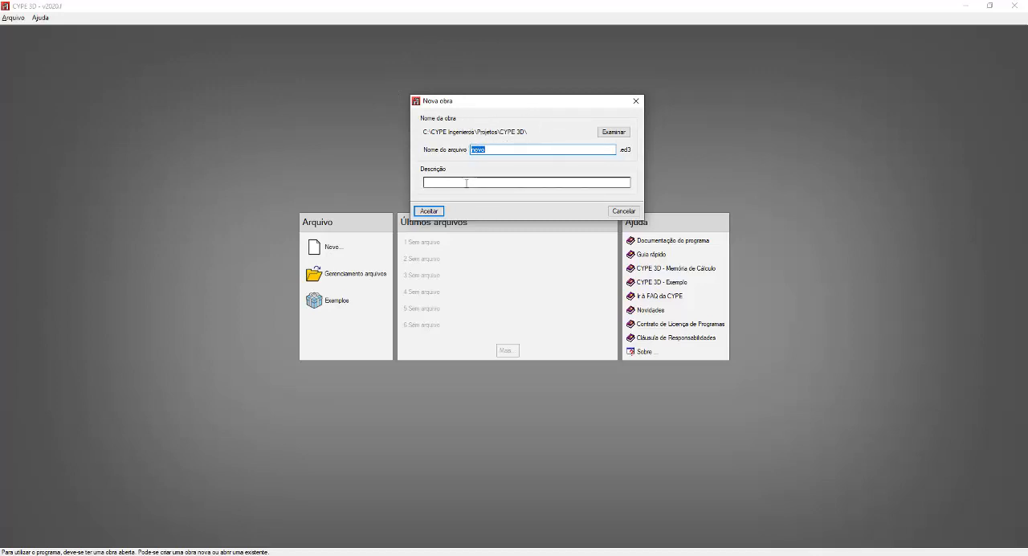
Step: Examine the save location, file name and description fields for the new project
{"action": "key", "text": "ctrl"}
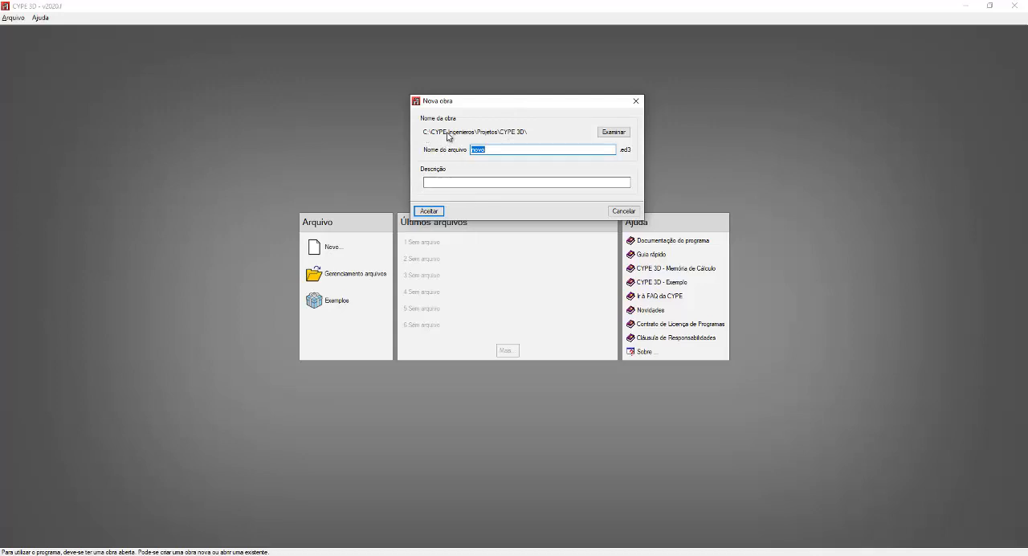
{"action": "key", "text": "ctrl"}
{"action": "key", "text": "ctrl"}
{"action": "left_click", "coordinate": [613, 133]}
{"action": "left_click", "coordinate": [614, 133]}
{"action": "key", "text": "ctrl"}
{"action": "key", "text": "ctrl"}
{"action": "key", "text": "ctrl"}
{"action": "key", "text": "ctrl"}
{"action": "key", "text": "ctrl"}
{"action": "key", "text": "ctrl"}
{"action": "key", "text": "ctrl"}
{"action": "key", "text": "ctrl"}
{"action": "key", "text": "ctrl"}
{"action": "key", "text": "ctrl"}
{"action": "key", "text": "ctrl"}
{"action": "key", "text": "ctrl"}
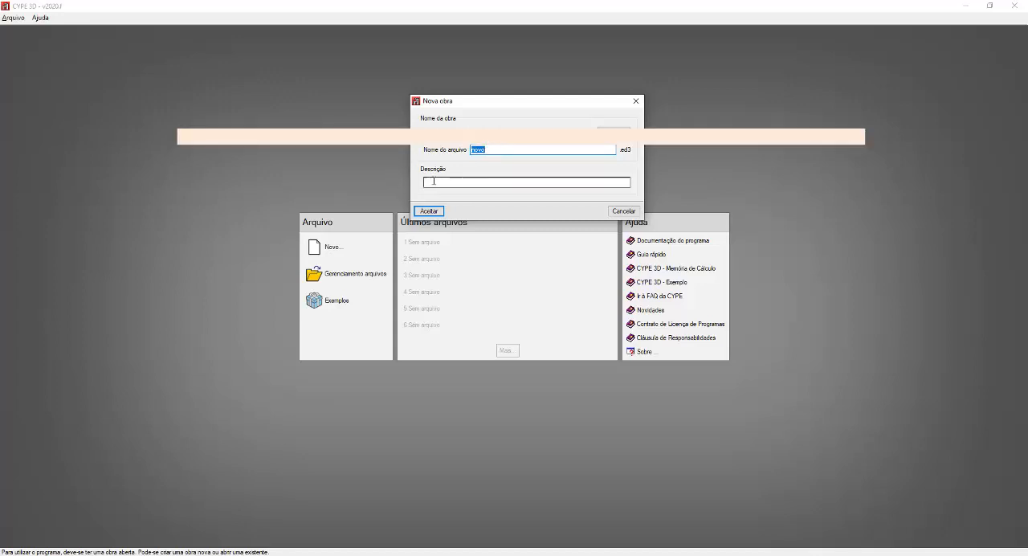
{"action": "key", "text": "ctrl"}
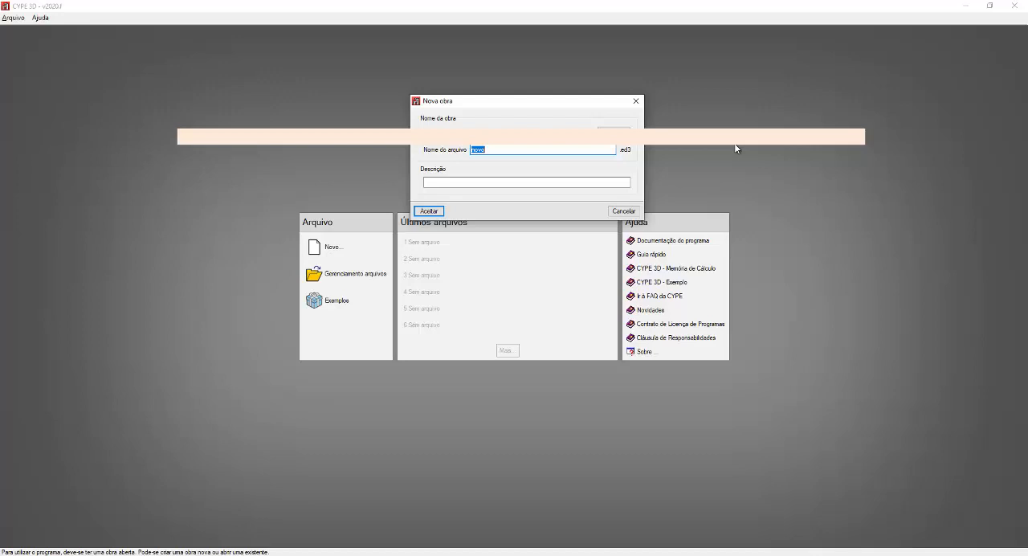
Step: Name the new project file CURSO CYPE 3D
{"action": "type", "text": "cur"}
{"action": "key", "text": "BackSpace"}
{"action": "key", "text": "BackSpace"}
{"action": "type", "text": "CURSO"}
{"action": "type", "text": " I"}
{"action": "type", "text": "YPE"}
{"action": "type", "text": " 3D"}
Step: Enter the project description CURSO CYPE 3D and accept the new project data
{"action": "left_click", "coordinate": [469, 183]}
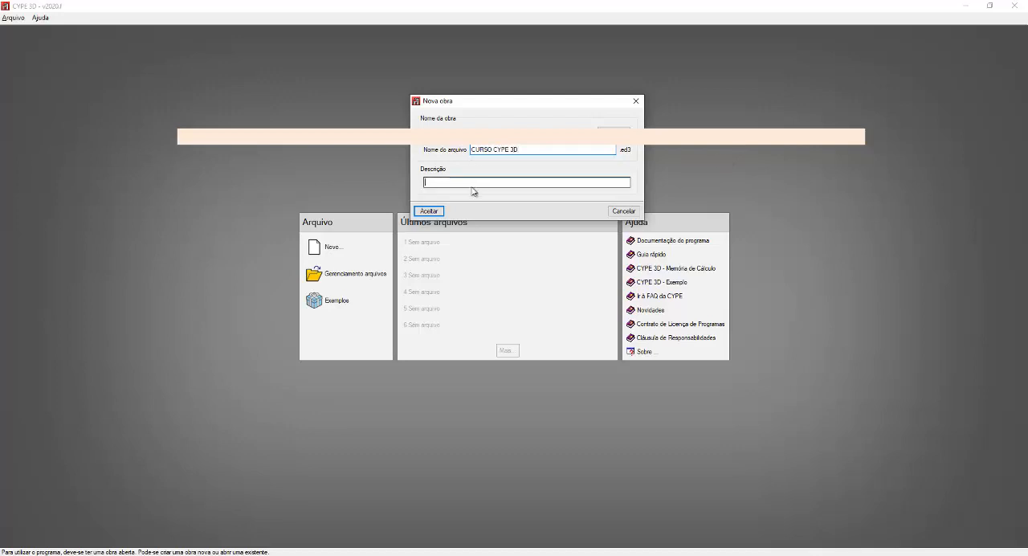
{"action": "type", "text": "CURS"}
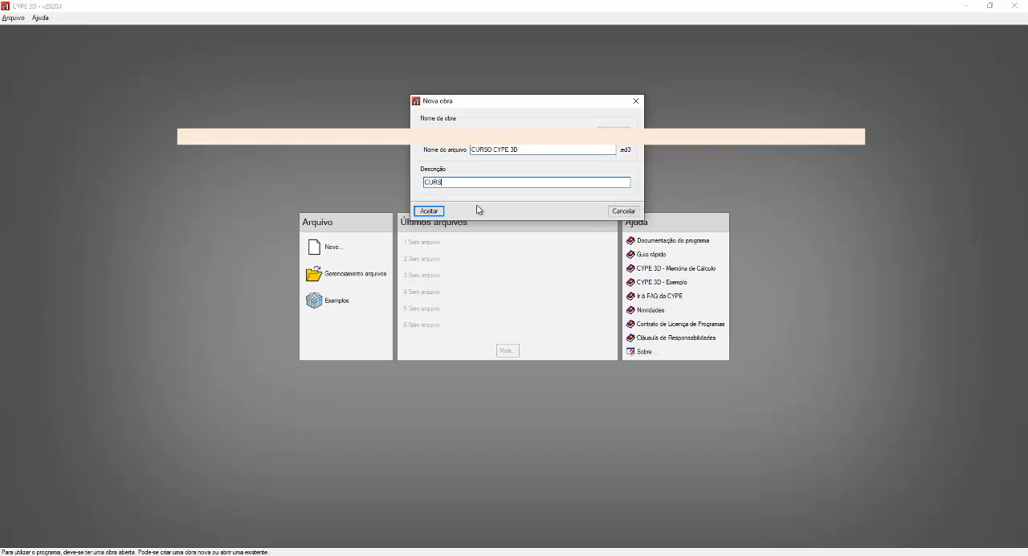
{"action": "type", "text": "O CYPE 3D"}
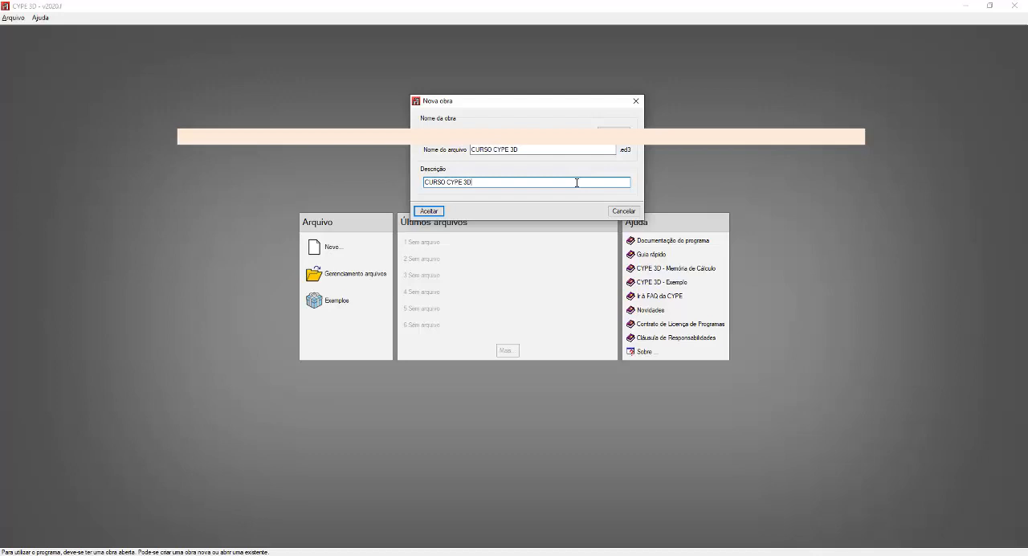
{"action": "left_click", "coordinate": [429, 213]}
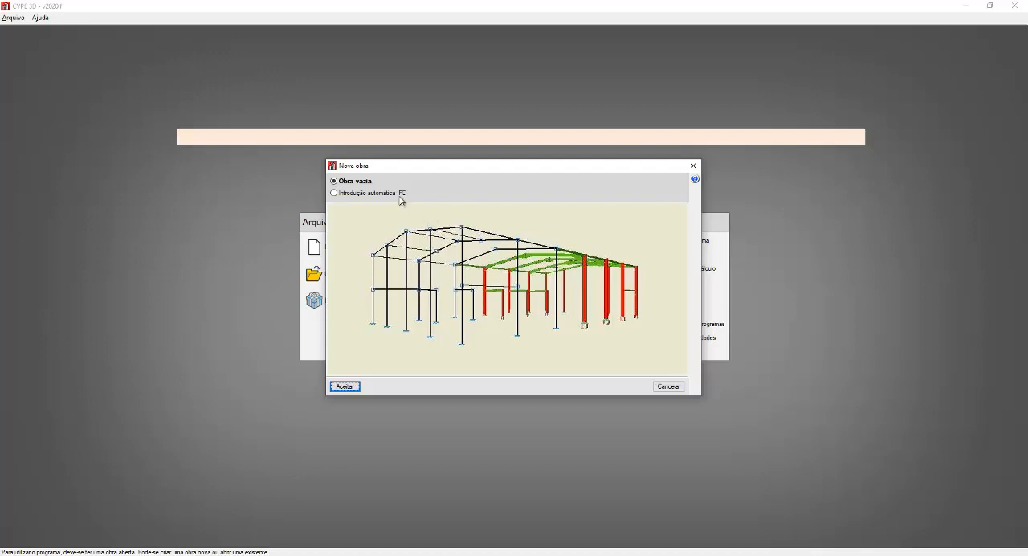
Step: Preview the automatic IFC introduction option, but choose Obra vazia and confirm it
{"action": "left_click", "coordinate": [396, 198]}
{"action": "mouse_move", "coordinate": [394, 196]}
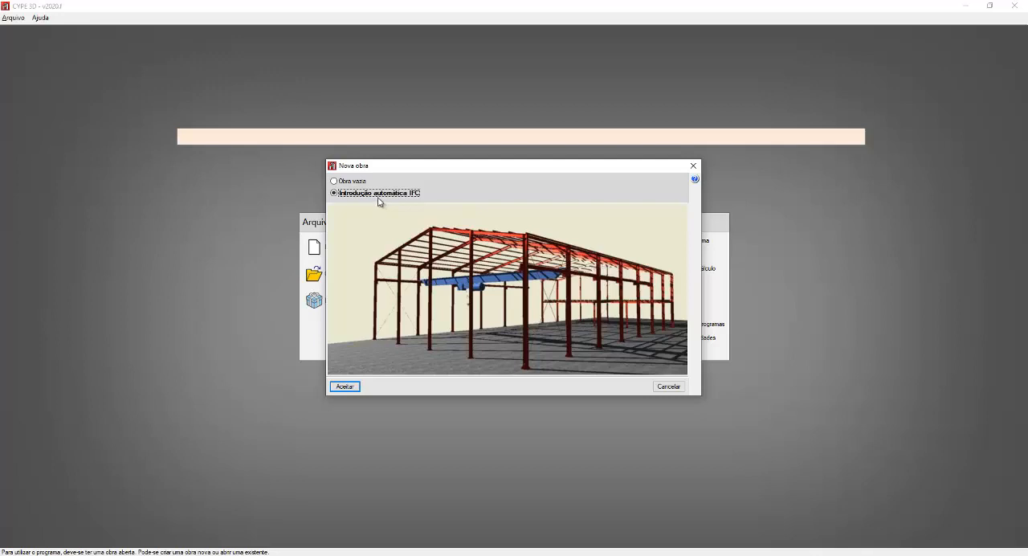
{"action": "left_click", "coordinate": [350, 182]}
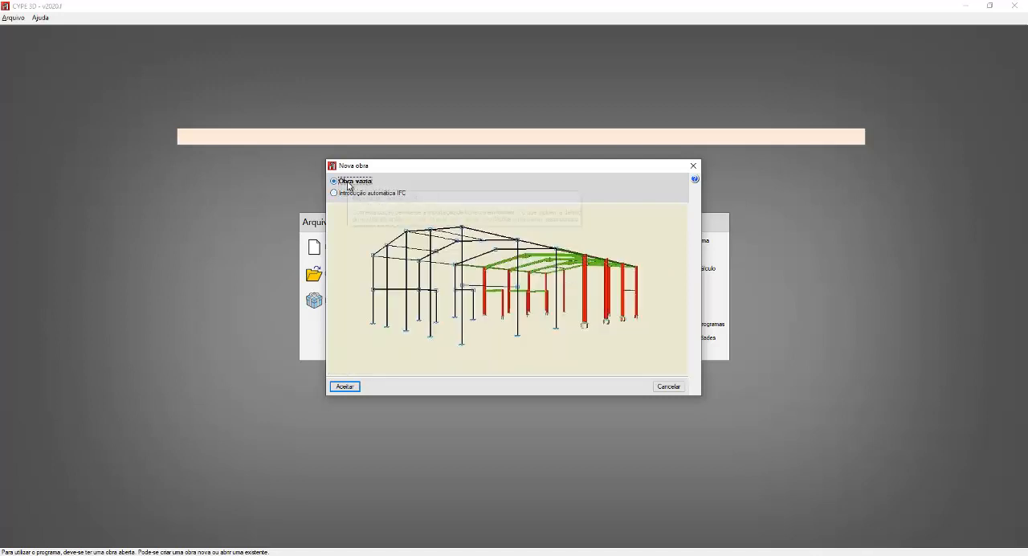
{"action": "key", "text": "ctrl"}
{"action": "key", "text": "ctrl"}
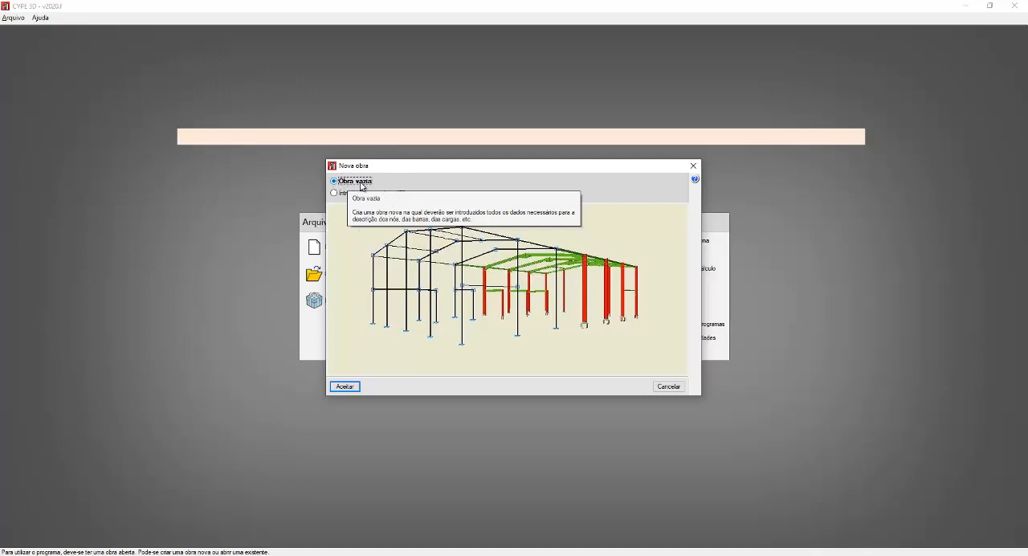
{"action": "left_click", "coordinate": [349, 388]}
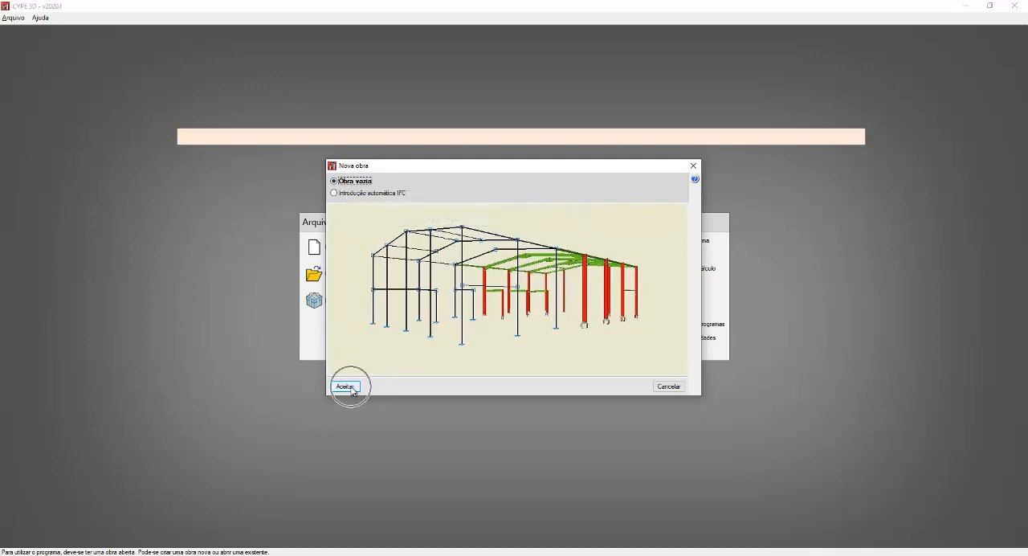
{"action": "left_click", "coordinate": [344, 386]}
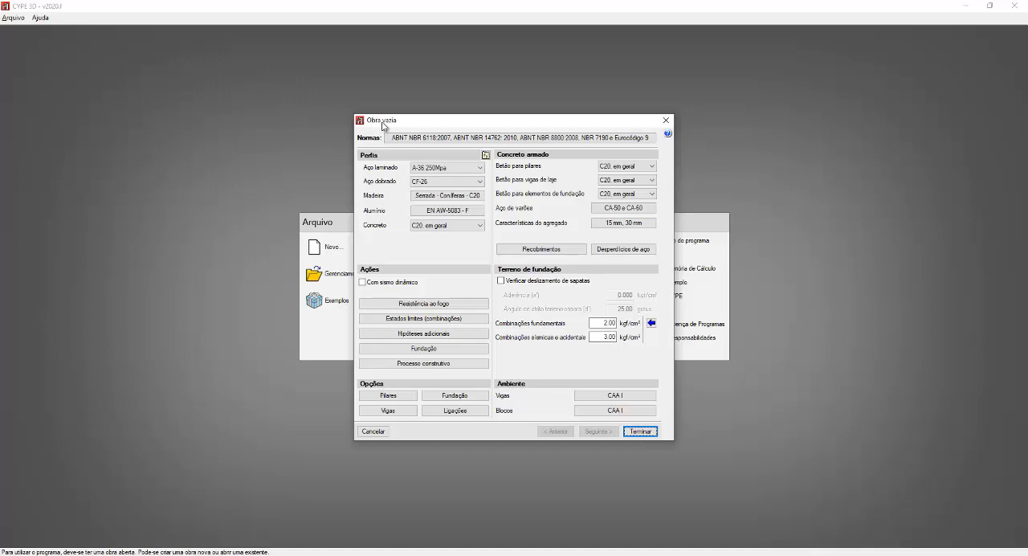
Step: Examine the design standards line and the general data in the Obra vazia dialog
{"action": "key", "text": "ctrl"}
{"action": "key", "text": "ctrl"}
{"action": "key", "text": "ctrl"}
{"action": "key", "text": "ctrl"}
{"action": "key", "text": "ctrl"}
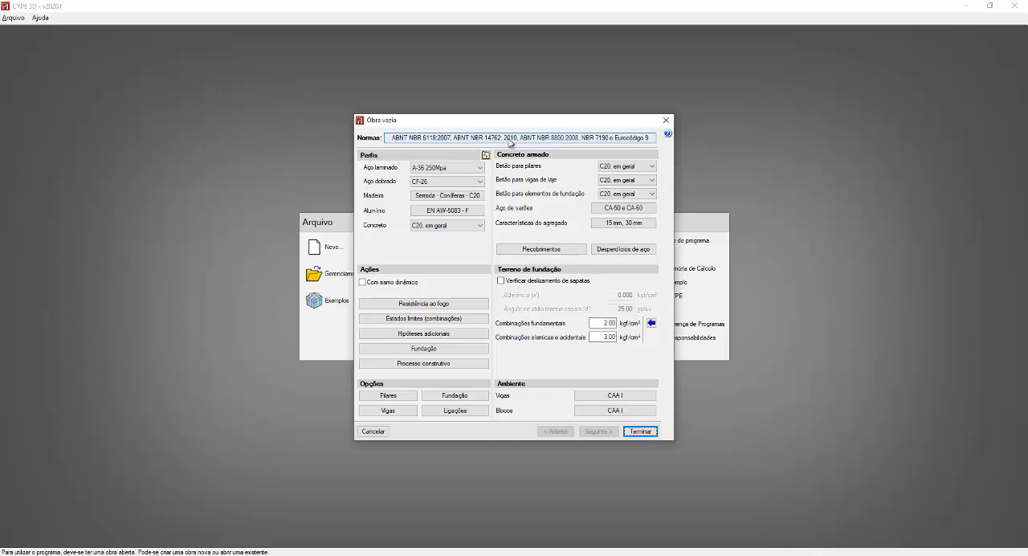
{"action": "key", "text": "ctrl"}
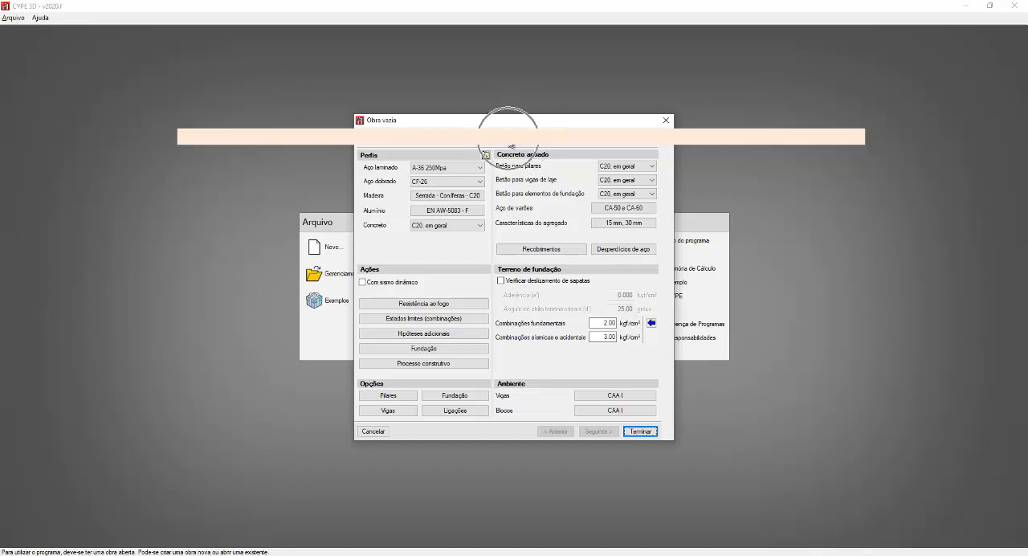
{"action": "key", "text": "ctrl"}
{"action": "key", "text": "ctrl"}
{"action": "key", "text": "ctrl"}
{"action": "key", "text": "ctrl"}
{"action": "key", "text": "ctrl"}
{"action": "left_click", "coordinate": [641, 435]}
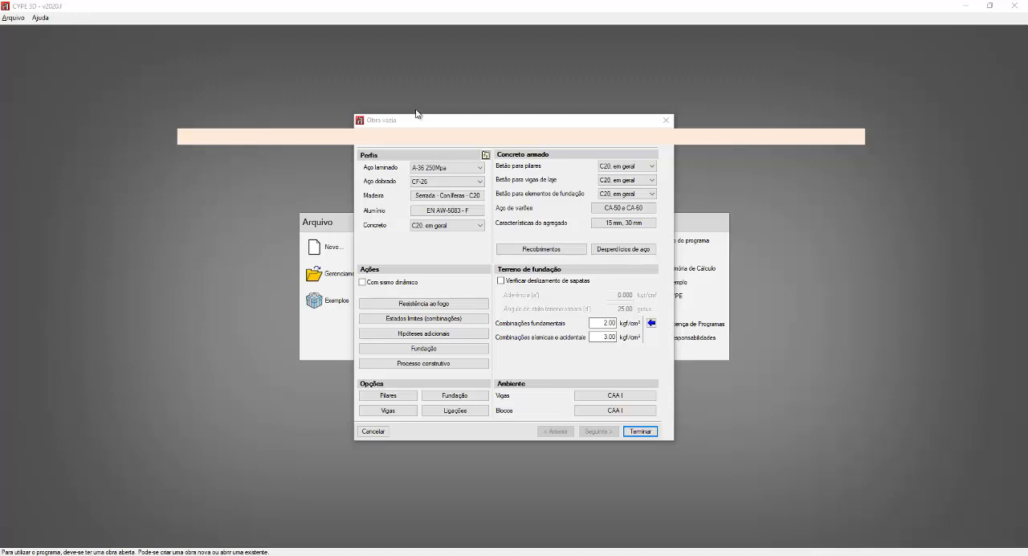
Step: Open the standards selection and set the concrete standard to ABNT NBR 6118:2014 (Brasil)
{"action": "left_click", "coordinate": [506, 138]}
{"action": "left_click", "coordinate": [502, 138]}
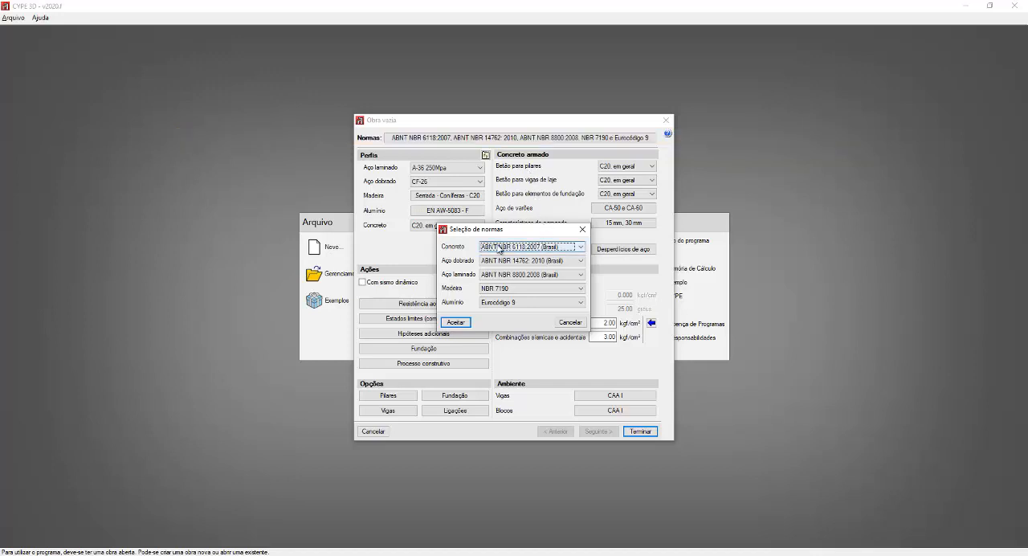
{"action": "left_click", "coordinate": [502, 249]}
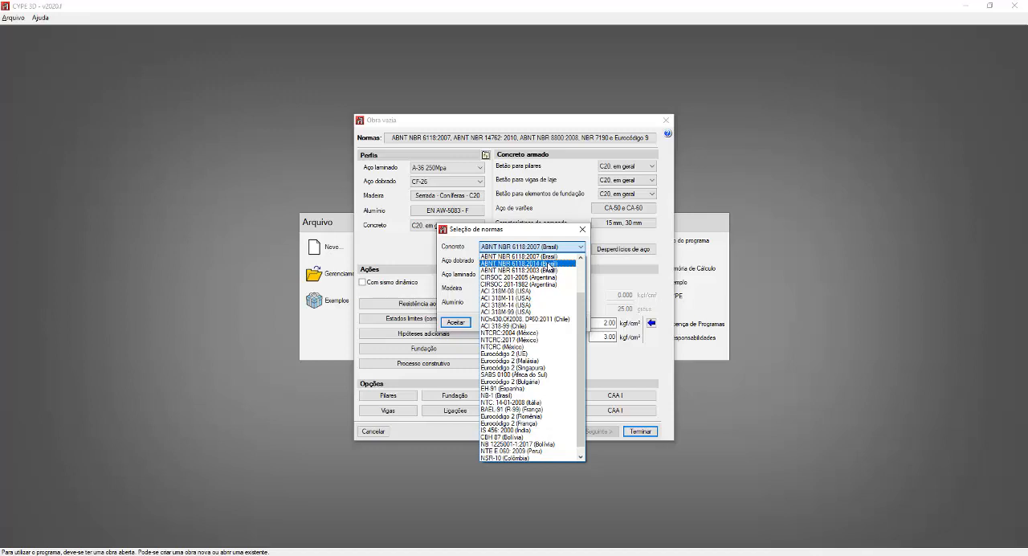
{"action": "left_click", "coordinate": [549, 264]}
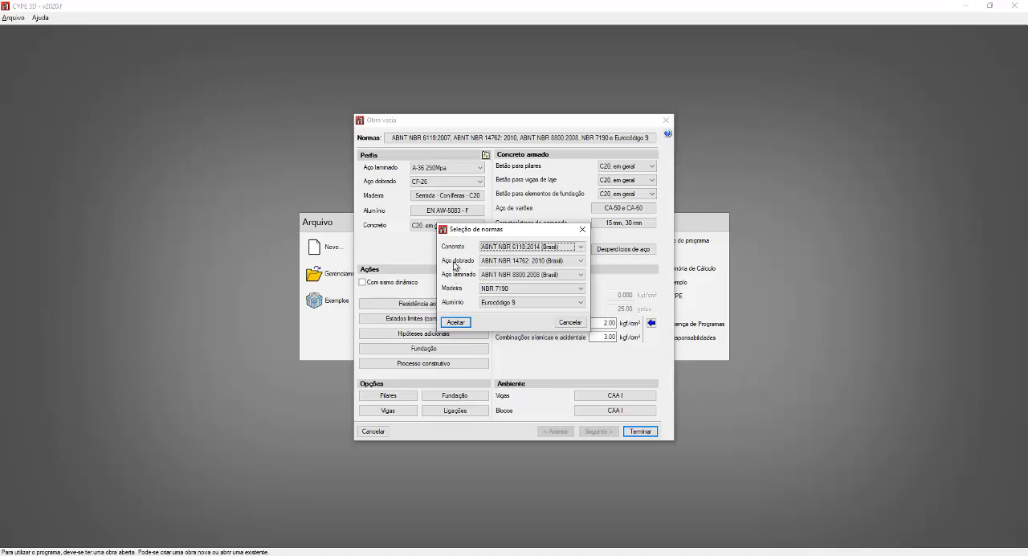
Step: Choose ABNT NBR 14762: 2010 (Brasil) for Aço dobrado and ABNT NBR 8800:2008 (Brasil) for Aço laminado
{"action": "left_click", "coordinate": [506, 265]}
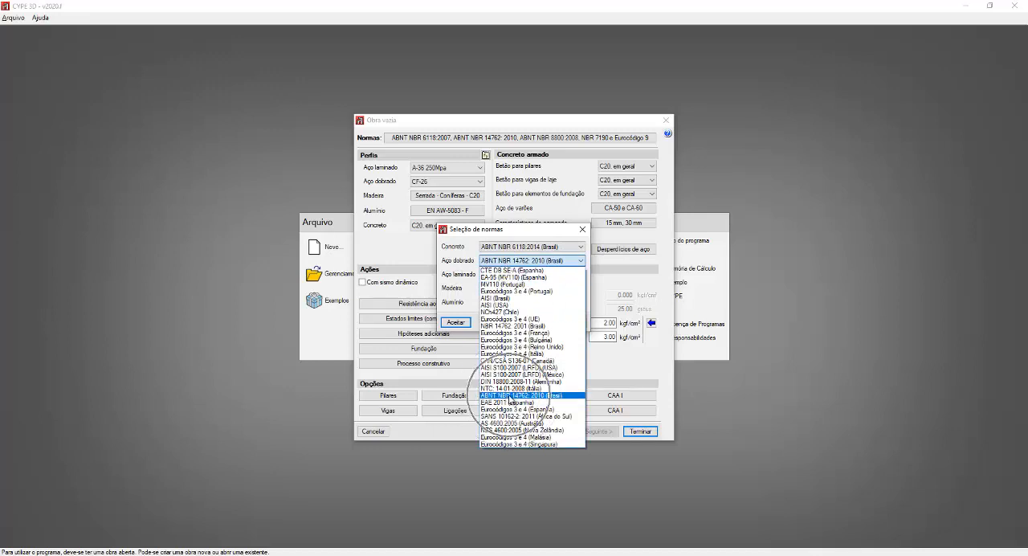
{"action": "left_click", "coordinate": [509, 397]}
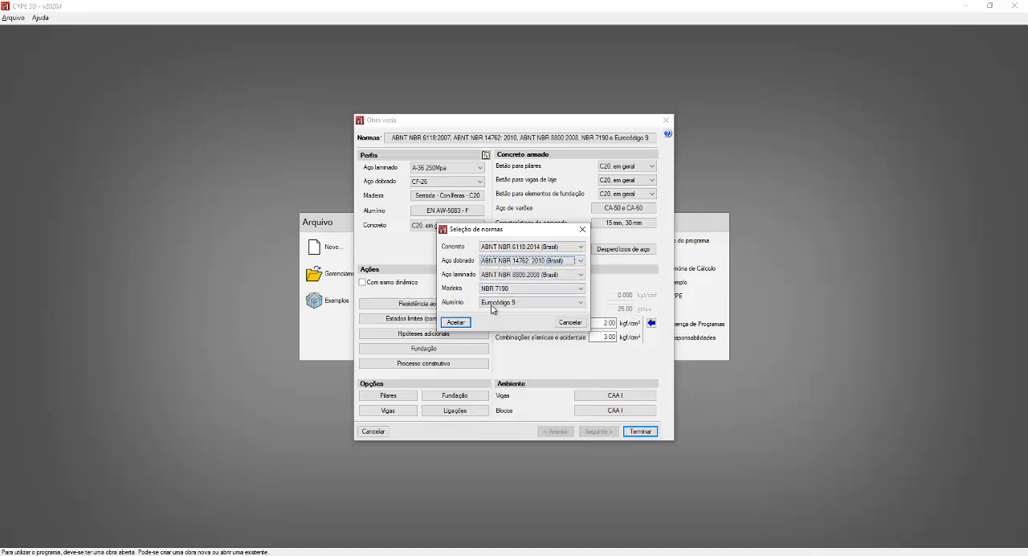
{"action": "left_click", "coordinate": [510, 275]}
{"action": "left_click", "coordinate": [510, 275]}
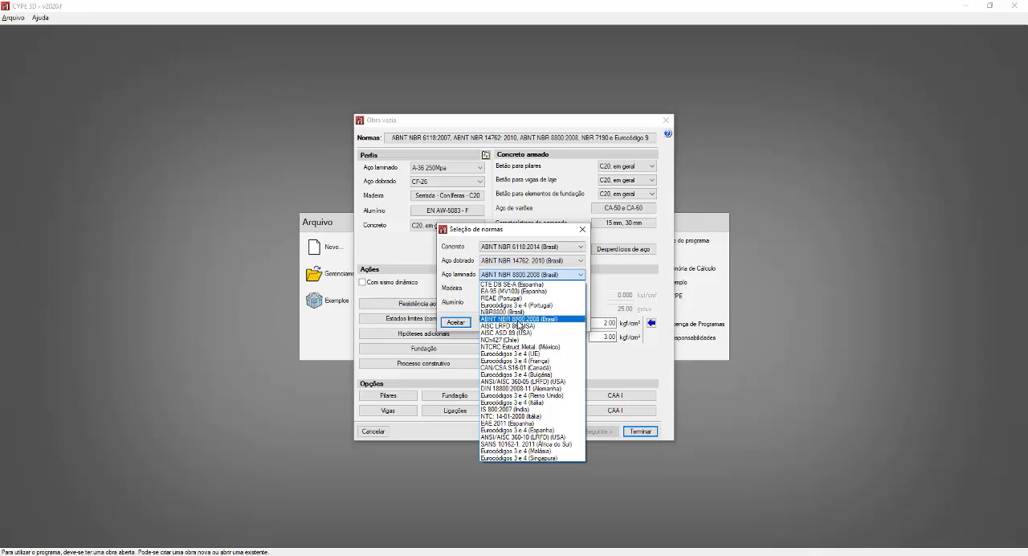
{"action": "left_click", "coordinate": [530, 318]}
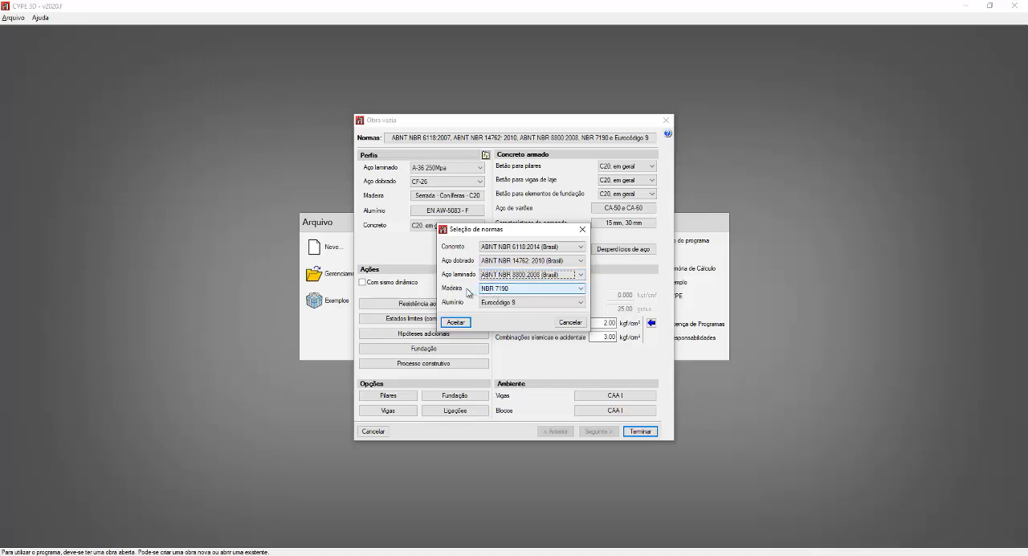
Step: Examine the standards set for Madeira and Alumínio in the standards selection
{"action": "key", "text": "ctrl"}
{"action": "key", "text": "ctrl"}
{"action": "key", "text": "ctrl"}
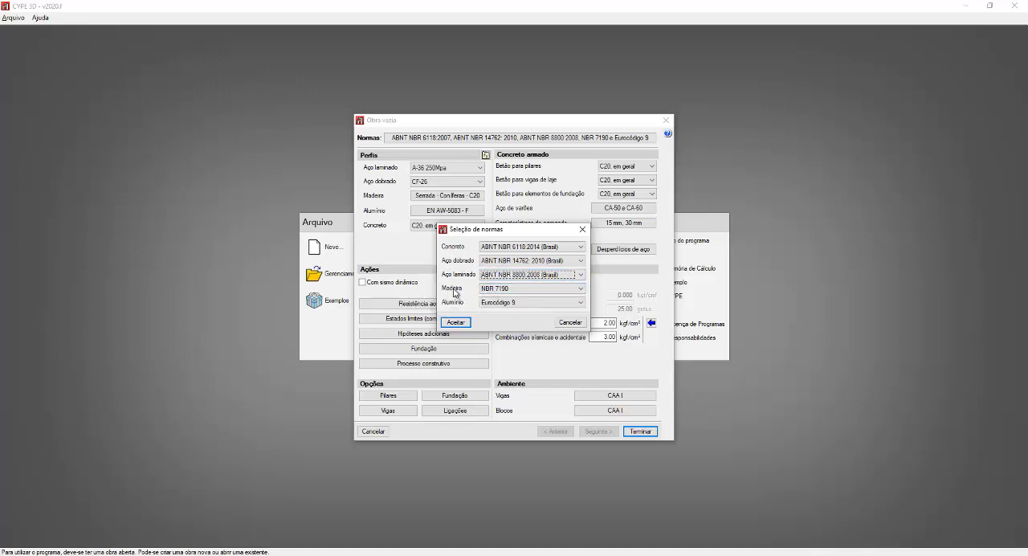
{"action": "key", "text": "ctrl"}
{"action": "key", "text": "ctrl"}
{"action": "key", "text": "ctrl"}
{"action": "key", "text": "ctrl"}
{"action": "key", "text": "ctrl"}
{"action": "key", "text": "ctrl"}
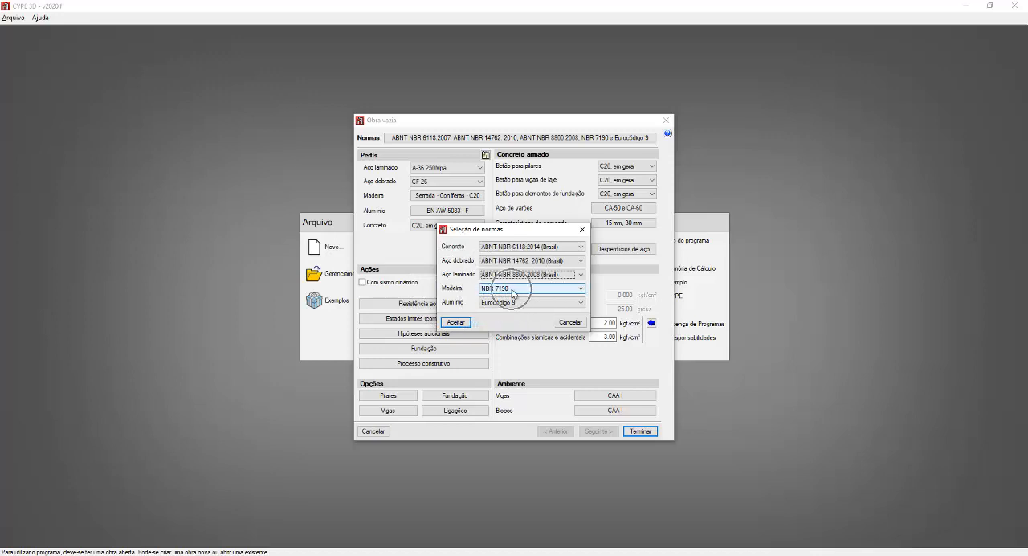
{"action": "key", "text": "ctrl"}
{"action": "key", "text": "ctrl"}
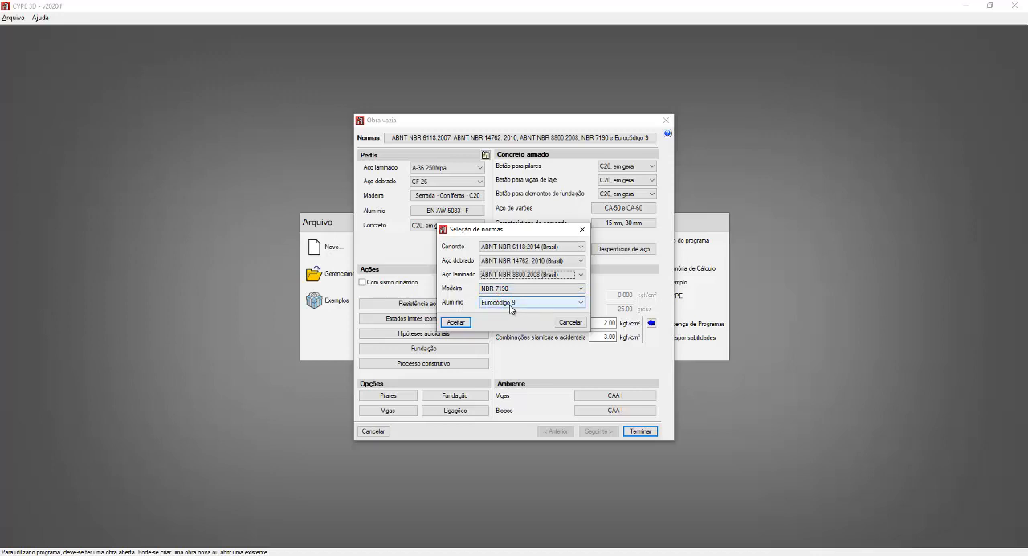
{"action": "key", "text": "ctrl"}
{"action": "key", "text": "ctrl"}
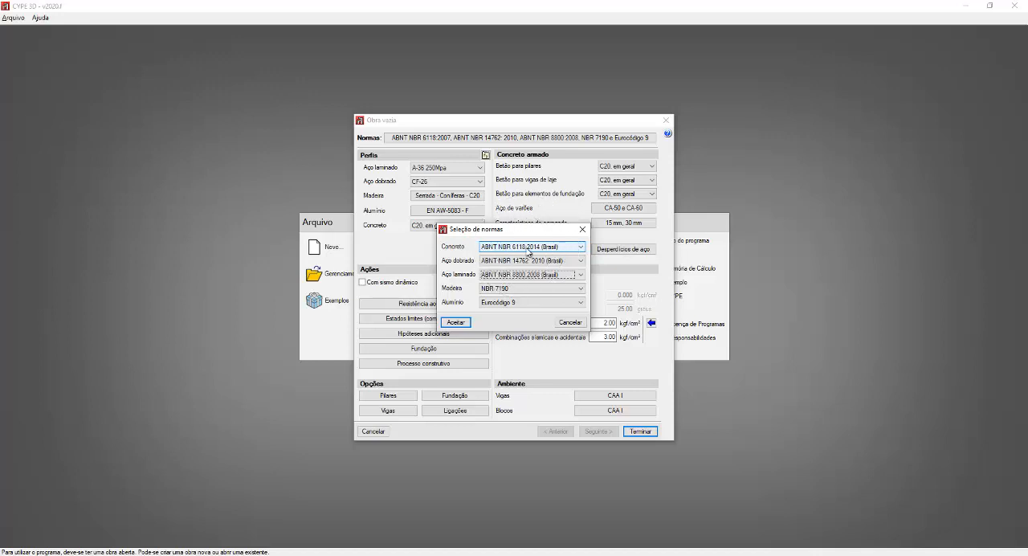
Step: Switch to Paint, paste a capture of the Seleção de normas dialog and move it away from the canvas corner
{"action": "left_click", "coordinate": [526, 277]}
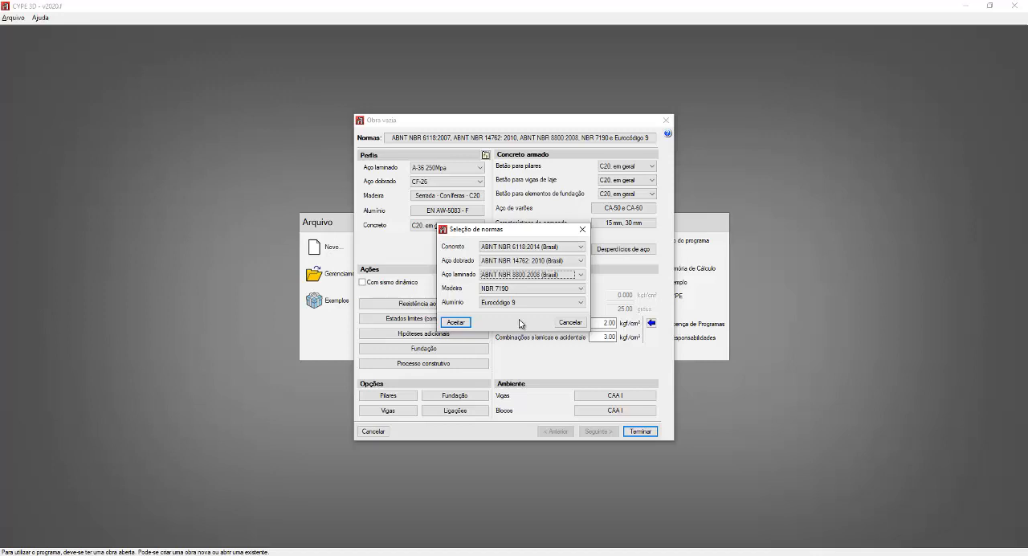
{"action": "left_click", "coordinate": [450, 554]}
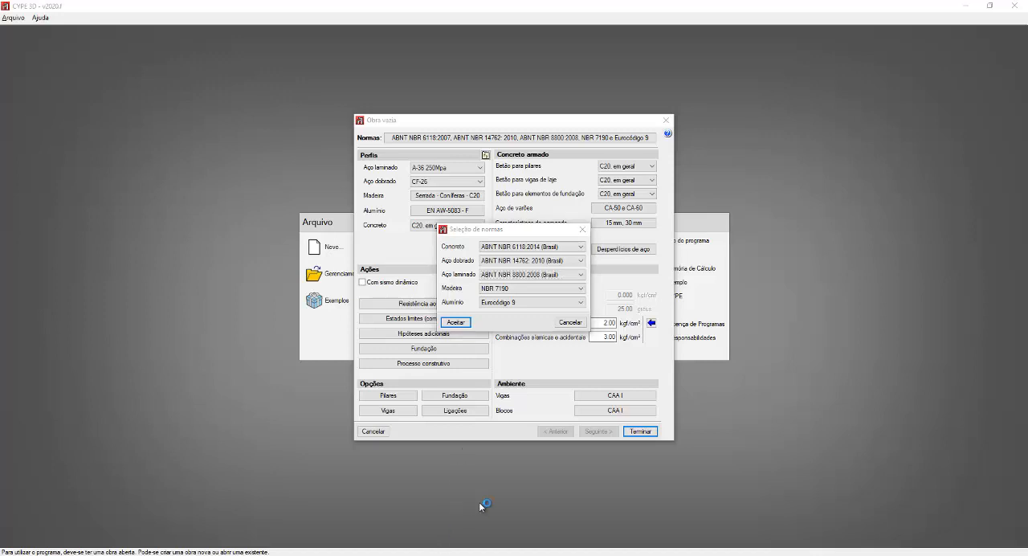
{"action": "key", "text": "ctrl+v"}
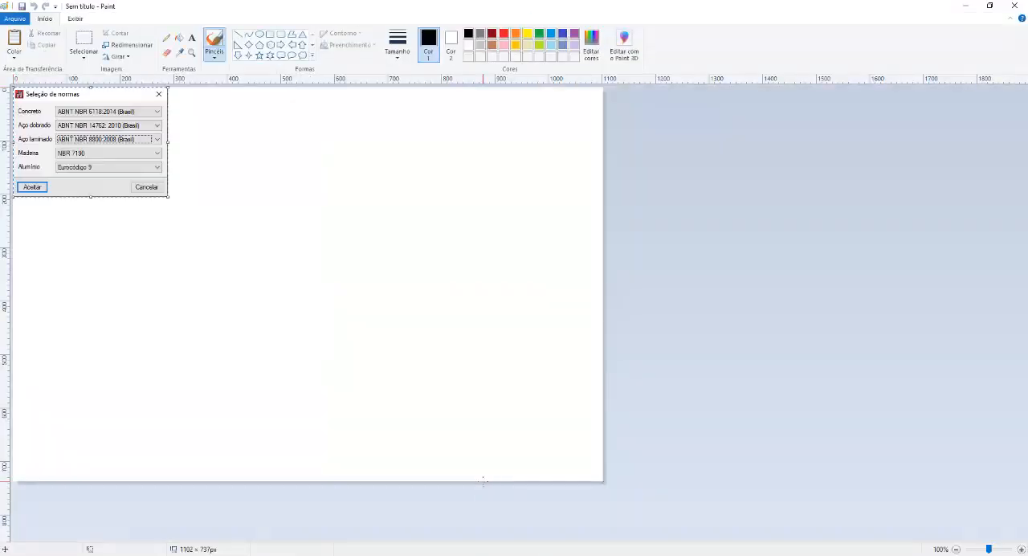
{"action": "left_click_drag", "start_coordinate": [97, 167], "coordinate": [124, 181]}
{"action": "scroll", "coordinate": [124, 181], "scroll_direction": "up", "scroll_amount": 1, "text": "ctrl"}
{"action": "scroll", "coordinate": [126, 182], "scroll_direction": "up", "scroll_amount": 1, "text": "ctrl"}
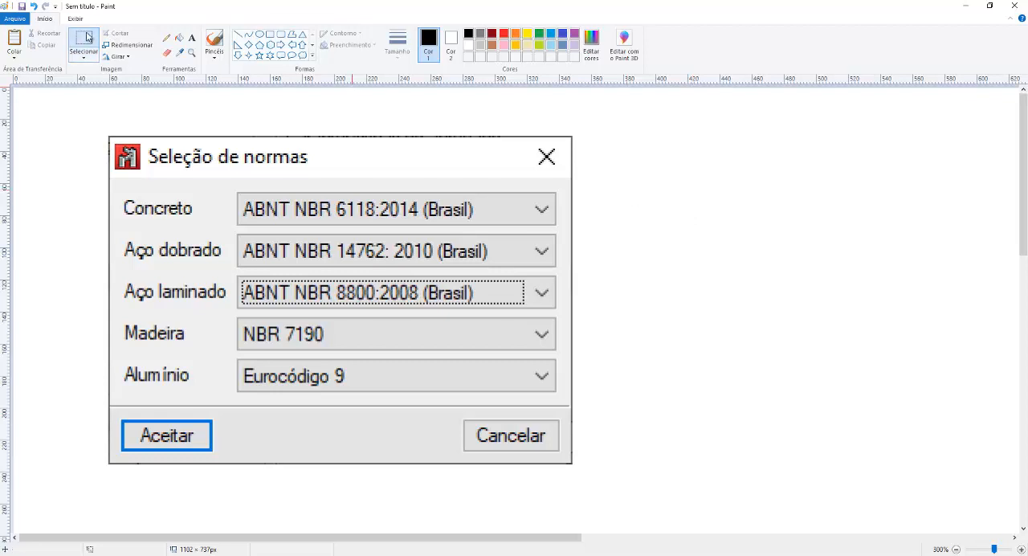
Step: Select the whole pasted dialog capture and move it farther right on the canvas
{"action": "mouse_move", "coordinate": [99, 126]}
{"action": "left_mouse_down"}
{"action": "mouse_move", "coordinate": [180, 212]}
{"action": "mouse_move", "coordinate": [580, 470]}
{"action": "left_mouse_up"}
{"action": "left_click_drag", "start_coordinate": [431, 375], "coordinate": [585, 372]}
{"action": "left_click", "coordinate": [849, 342]}
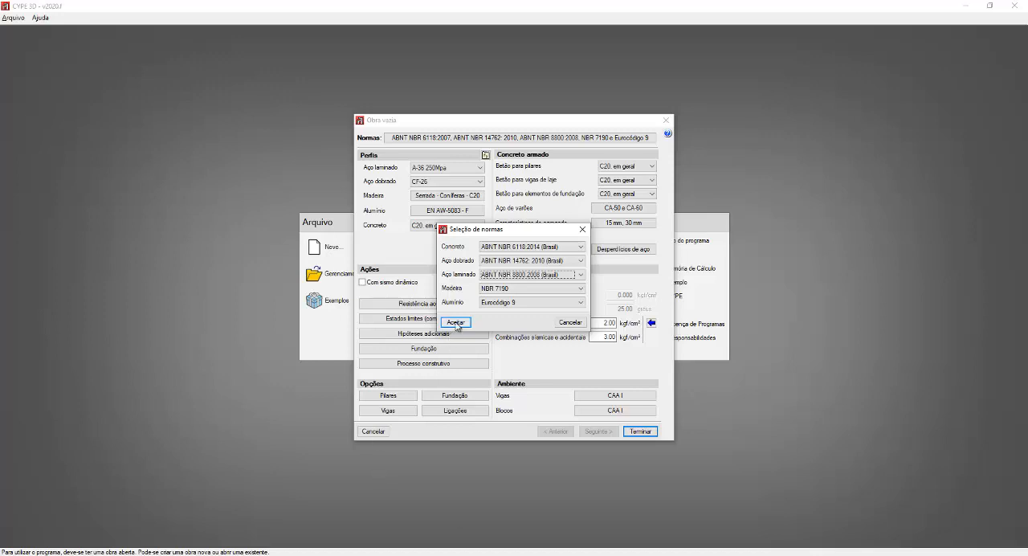
Step: In CYPE 3D, accept the chosen standards, enable all three use categories, from residential buildings to libraries and garages, and accept them
{"action": "left_click", "coordinate": [455, 322]}
{"action": "left_click", "coordinate": [456, 321]}
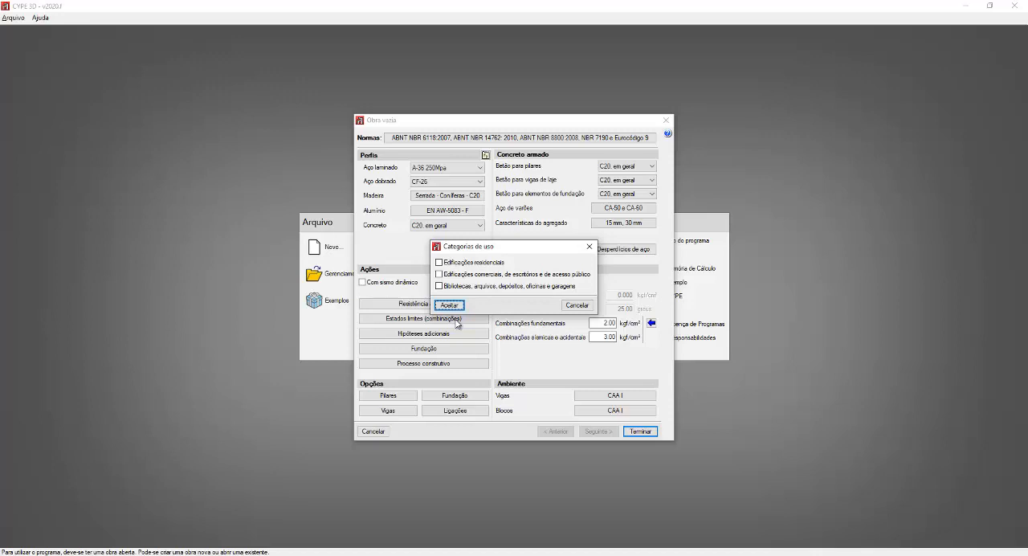
{"action": "left_click", "coordinate": [439, 286]}
{"action": "left_click", "coordinate": [439, 274]}
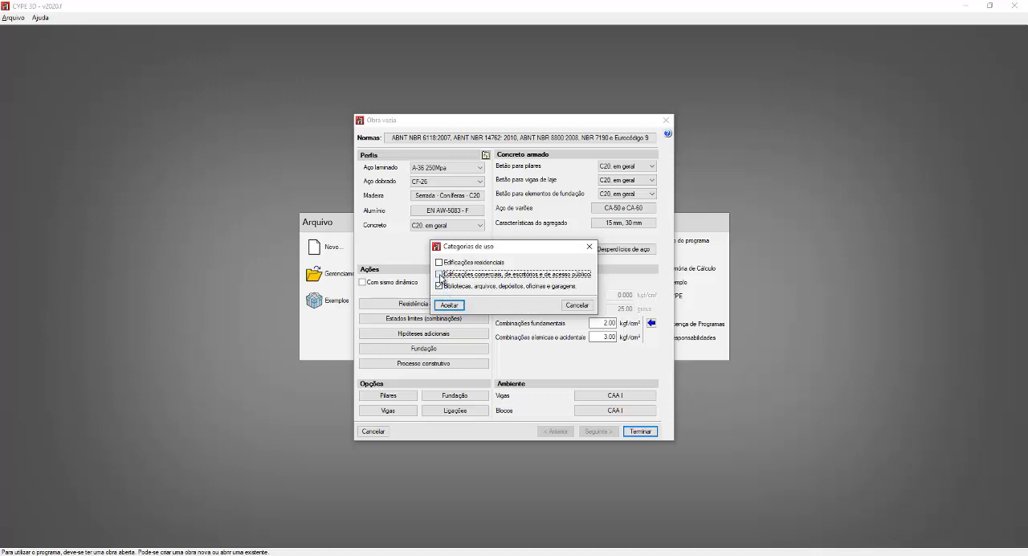
{"action": "left_click", "coordinate": [439, 262]}
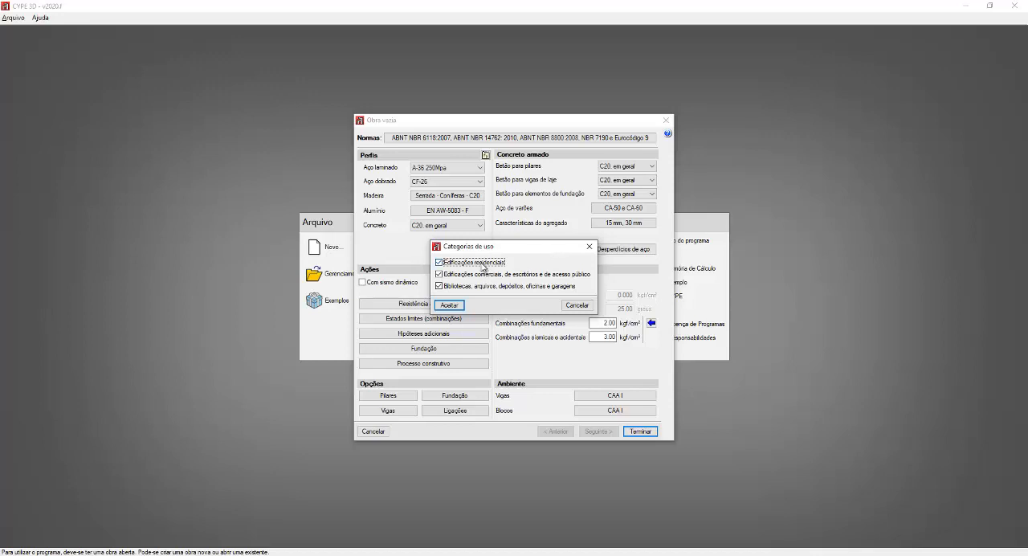
{"action": "key", "text": "ctrl"}
{"action": "key", "text": "ctrl"}
{"action": "key", "text": "ctrl"}
{"action": "left_click", "coordinate": [450, 306]}
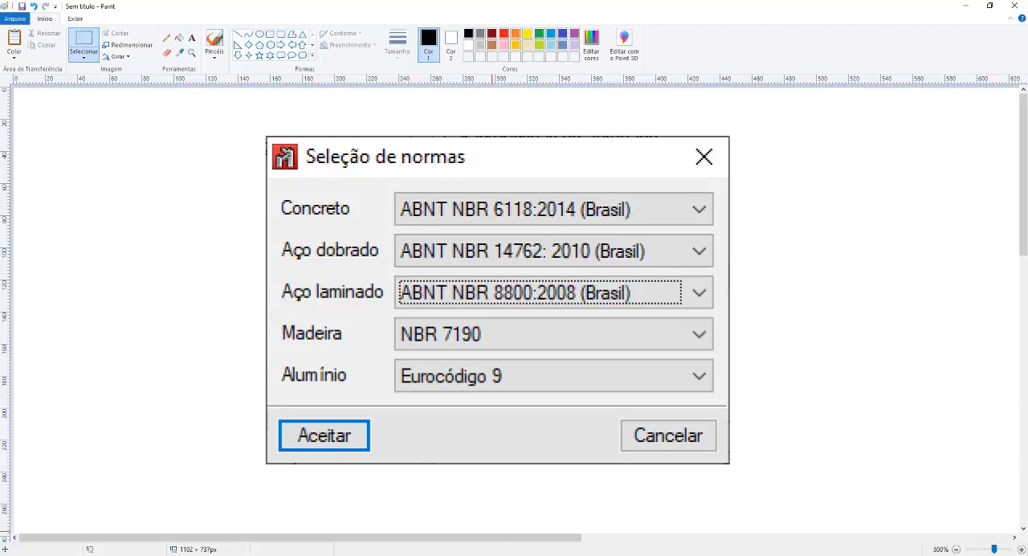
Step: Review the captured standards in Paint and minimize the Paint window to return to CYPE 3D
{"action": "left_click", "coordinate": [557, 205]}
{"action": "key", "text": "ctrl"}
{"action": "left_click", "coordinate": [968, 10]}
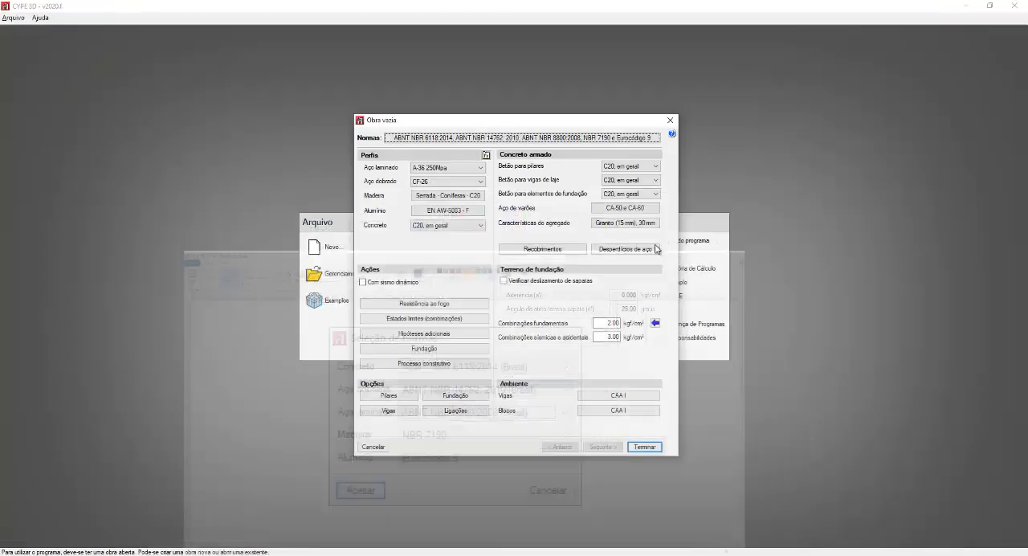
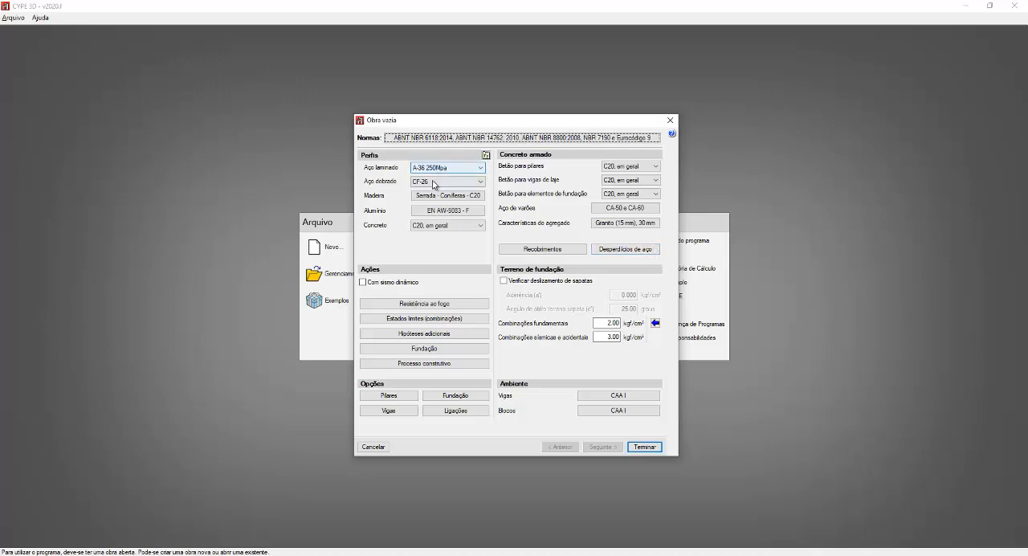
Step: Set the rolled steel (Aço laminado) for profiles to A-572 345MPa after browsing the available grades
{"action": "key", "text": "ctrl"}
{"action": "key", "text": "ctrl"}
{"action": "key", "text": "ctrl"}
{"action": "key", "text": "ctrl"}
{"action": "key", "text": "ctrl"}
{"action": "left_click", "coordinate": [481, 169]}
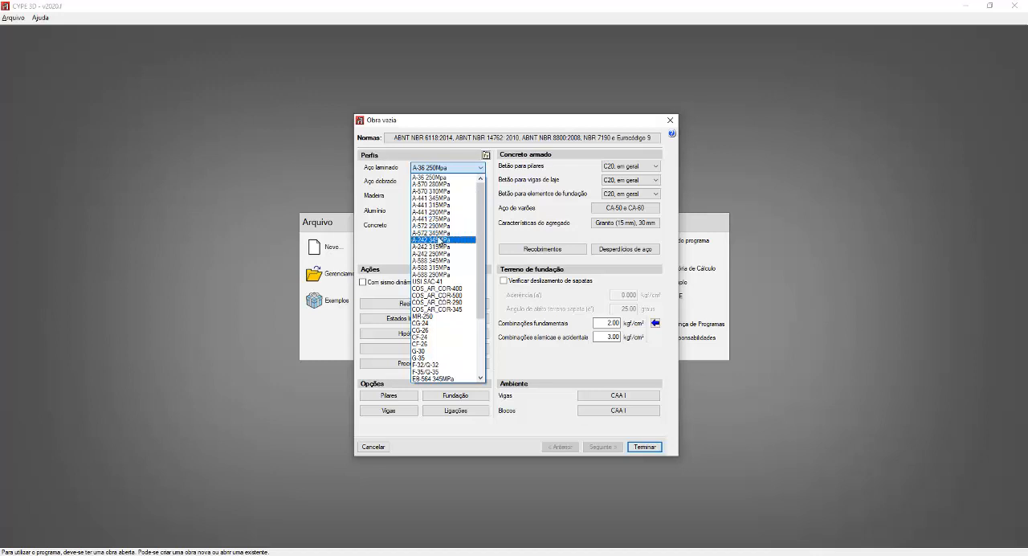
{"action": "left_click_drag", "start_coordinate": [482, 231], "coordinate": [475, 286]}
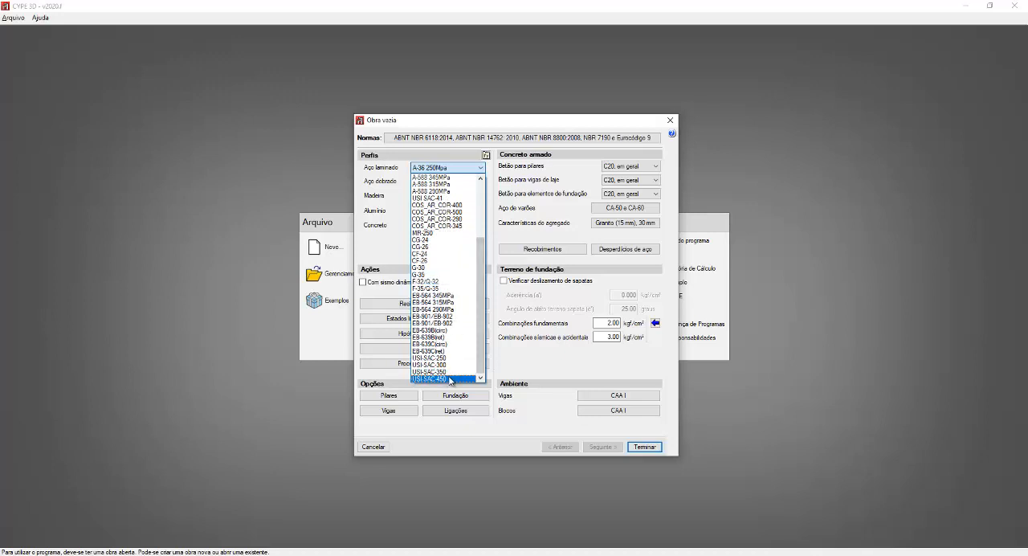
{"action": "left_click", "coordinate": [450, 380]}
{"action": "left_click_drag", "start_coordinate": [481, 312], "coordinate": [486, 260]}
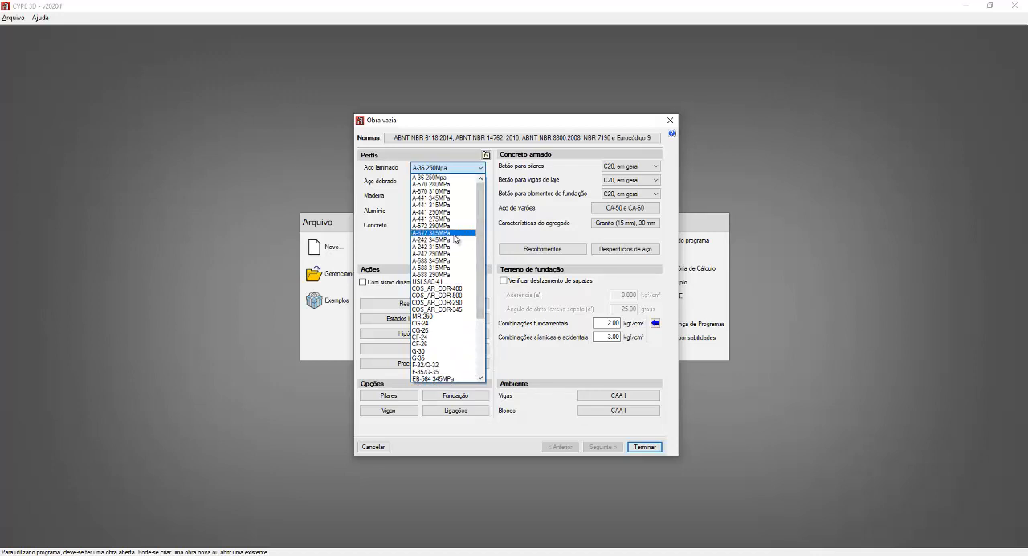
{"action": "left_click", "coordinate": [444, 233]}
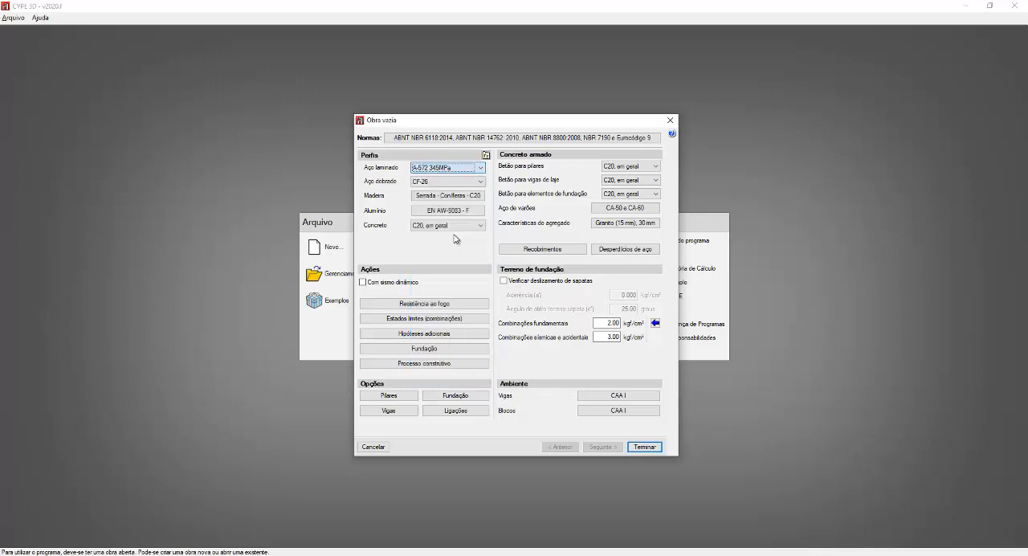
Step: Set the folded steel (Aço dobrado) for profiles to A-572 Grau 50 after browsing the available grades
{"action": "left_click", "coordinate": [464, 181]}
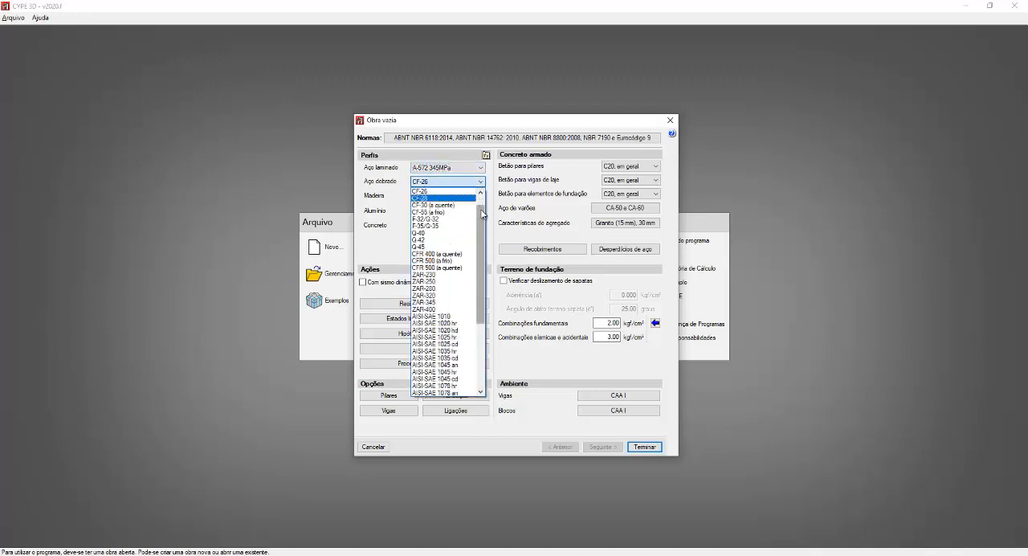
{"action": "left_click_drag", "start_coordinate": [482, 208], "coordinate": [482, 288]}
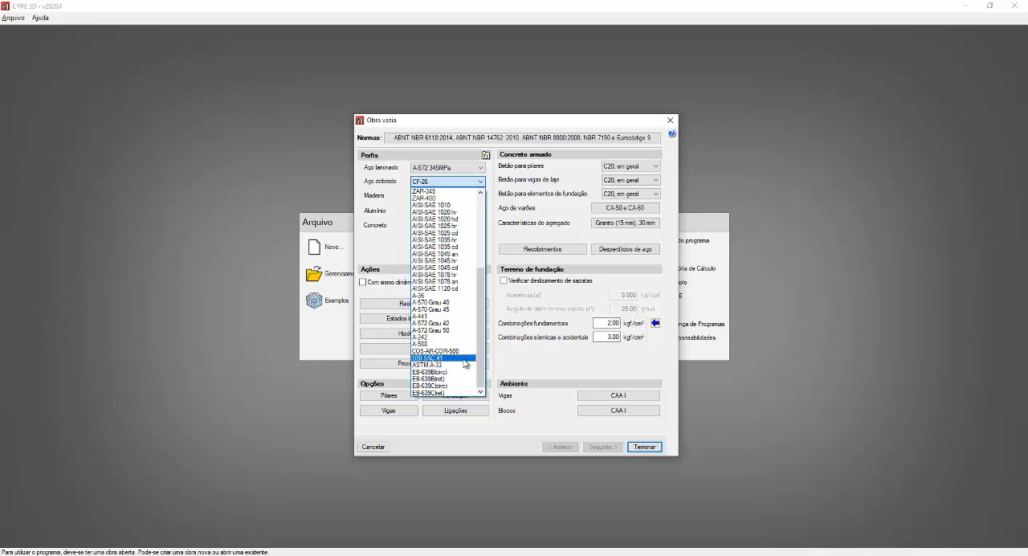
{"action": "left_click", "coordinate": [444, 368]}
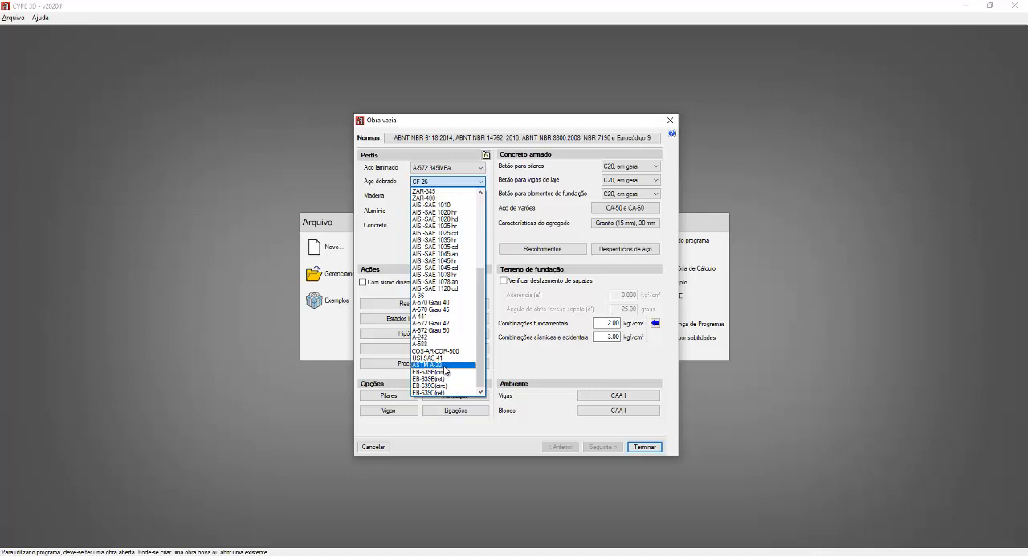
{"action": "left_click_drag", "start_coordinate": [483, 338], "coordinate": [487, 298]}
{"action": "left_click", "coordinate": [487, 302]}
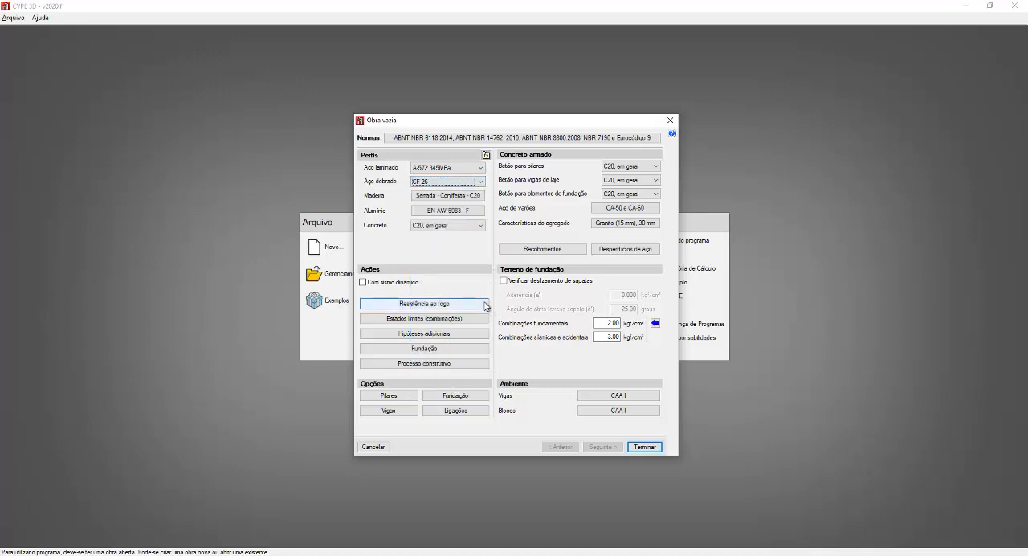
{"action": "left_click", "coordinate": [480, 181]}
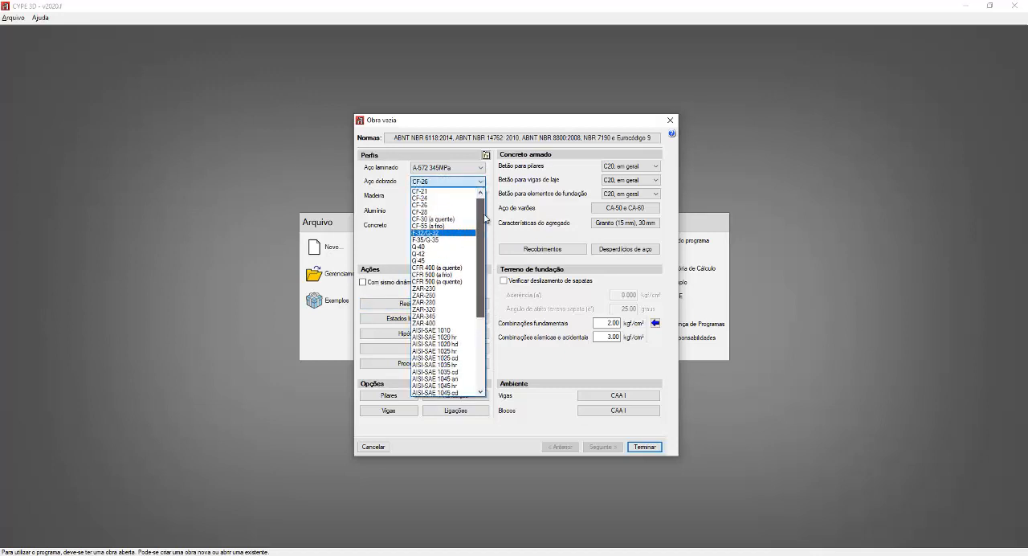
{"action": "scroll", "coordinate": [485, 219], "scroll_direction": "down", "scroll_amount": 3}
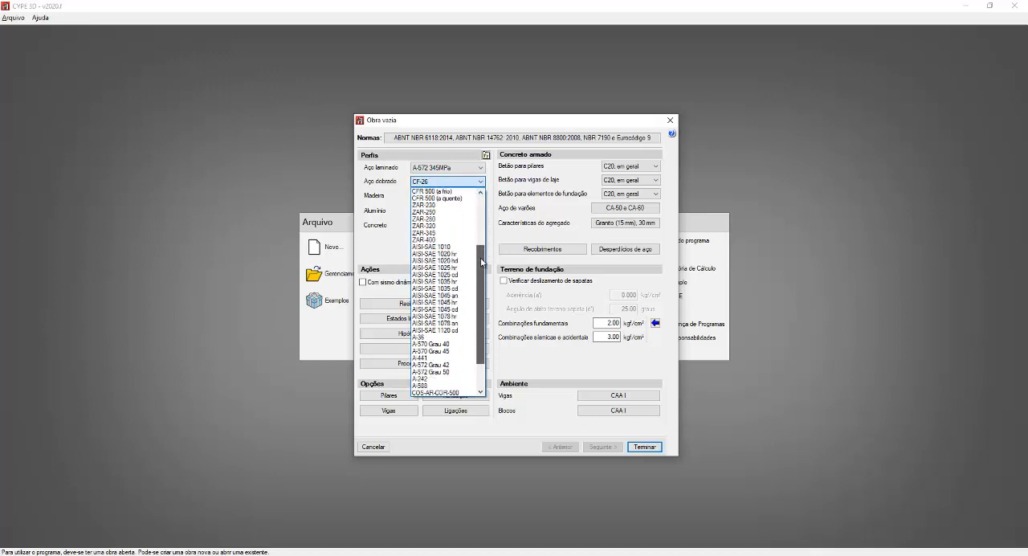
{"action": "scroll", "coordinate": [437, 354], "scroll_direction": "down", "scroll_amount": 1}
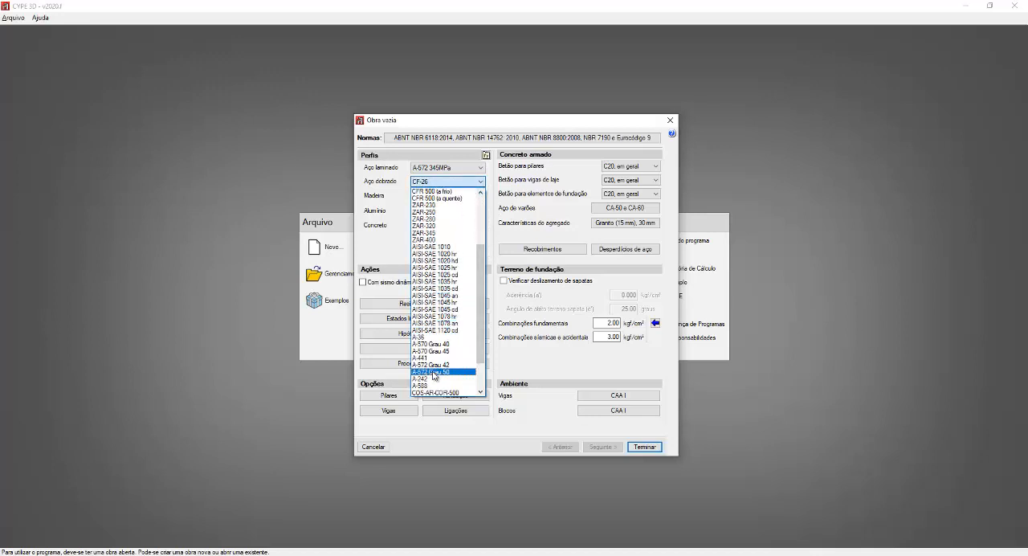
{"action": "left_click", "coordinate": [434, 372]}
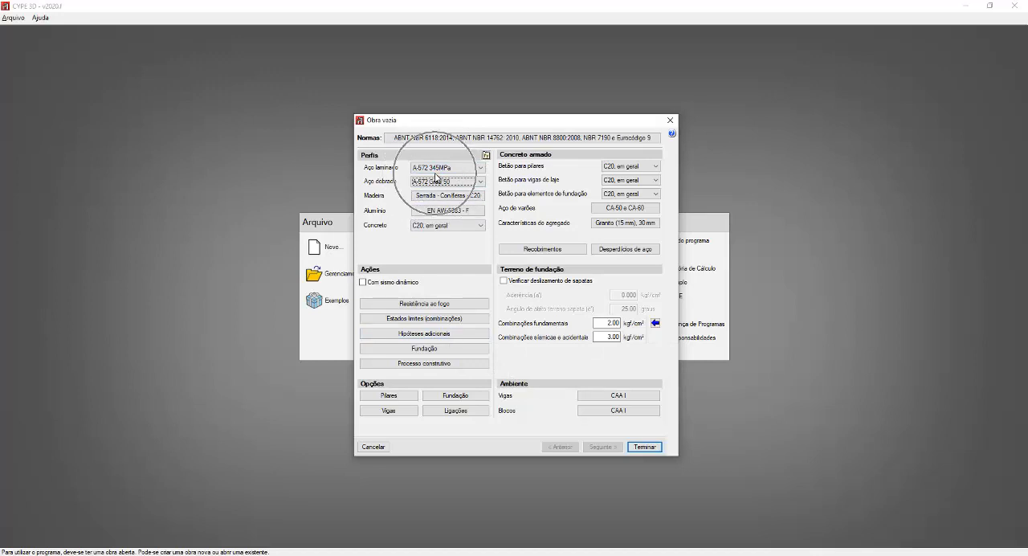
Step: Open the user steel library for the profile materials
{"action": "left_click", "coordinate": [486, 156]}
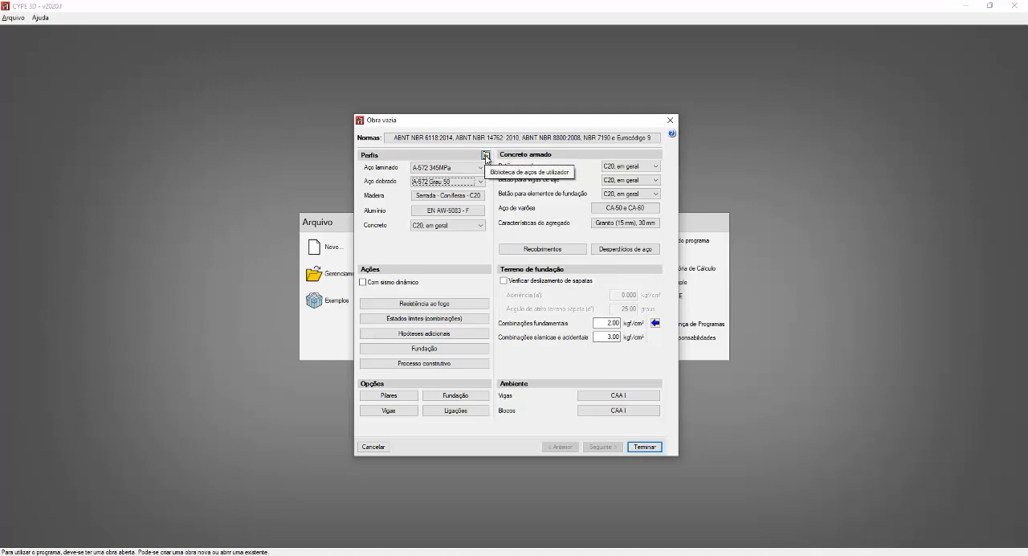
{"action": "left_click", "coordinate": [486, 156]}
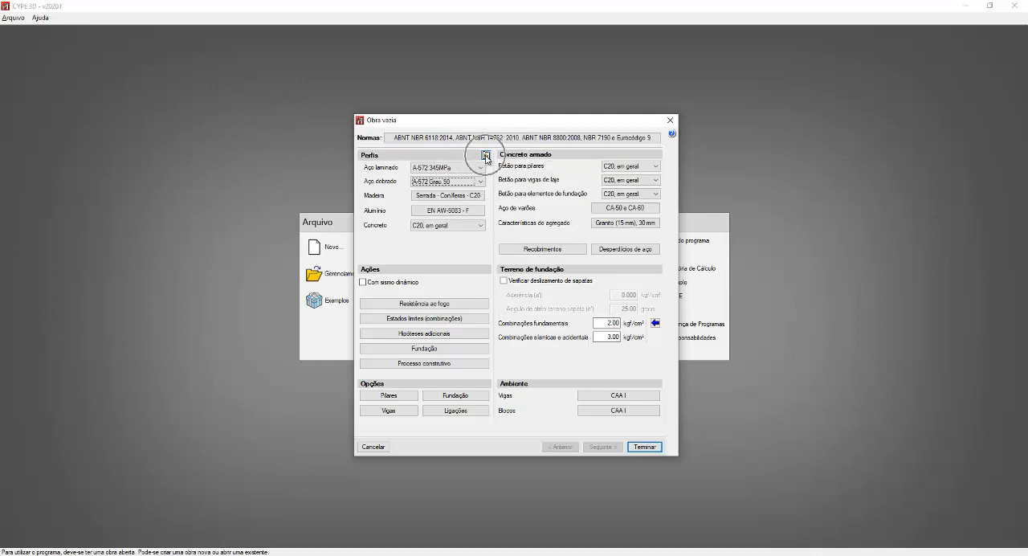
{"action": "key", "text": "ctrl"}
{"action": "key", "text": "ctrl"}
{"action": "key", "text": "ctrl"}
{"action": "key", "text": "ctrl"}
{"action": "key", "text": "ctrl"}
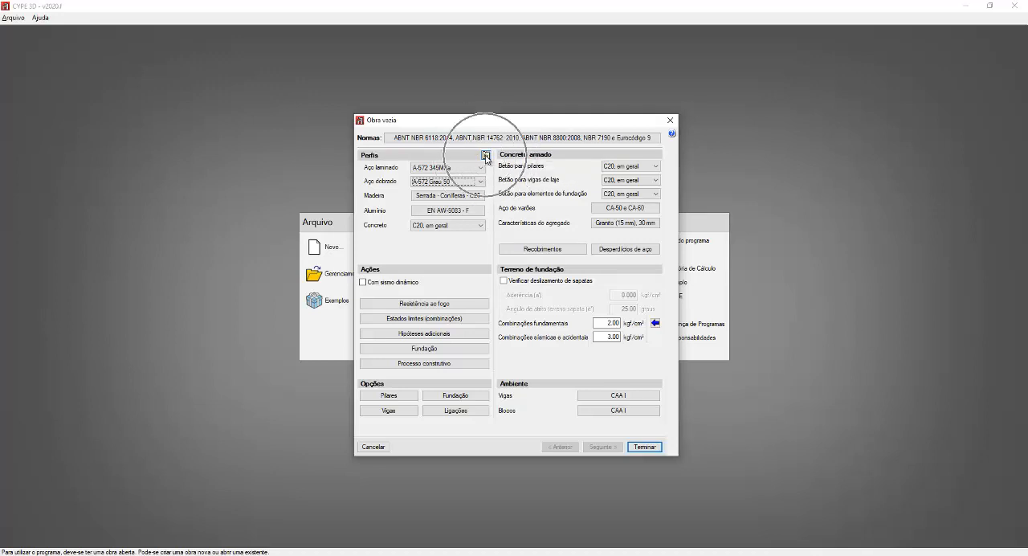
{"action": "key", "text": "ctrl"}
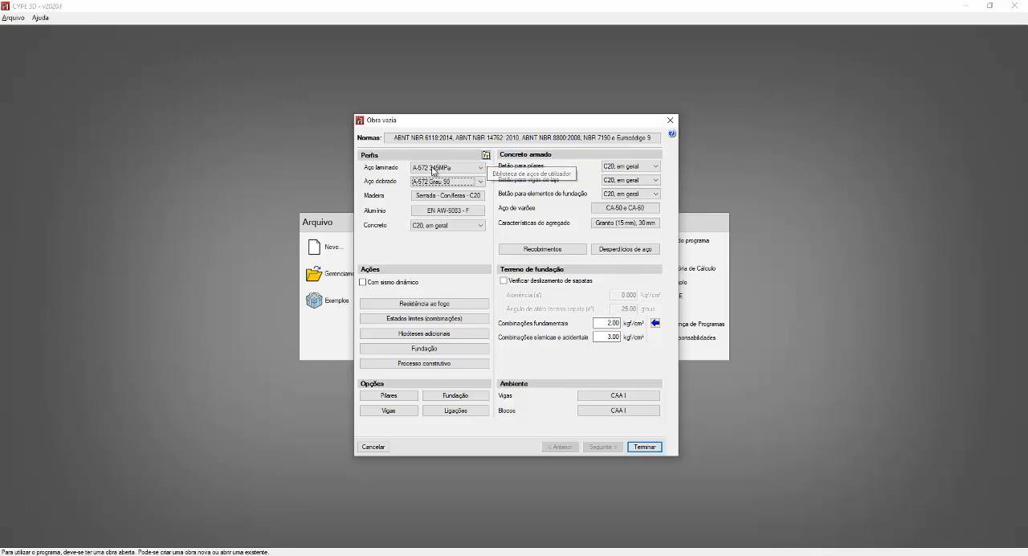
{"action": "left_click", "coordinate": [485, 155]}
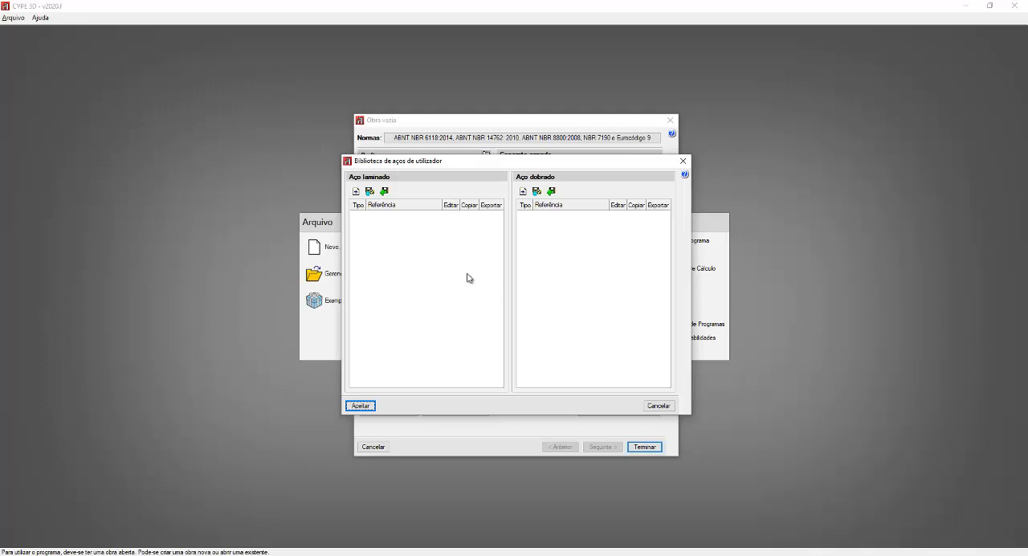
Step: Create a new rolled steel with the reference CAL21 and weld group Grupo 2 in the user library
{"action": "left_click", "coordinate": [355, 192]}
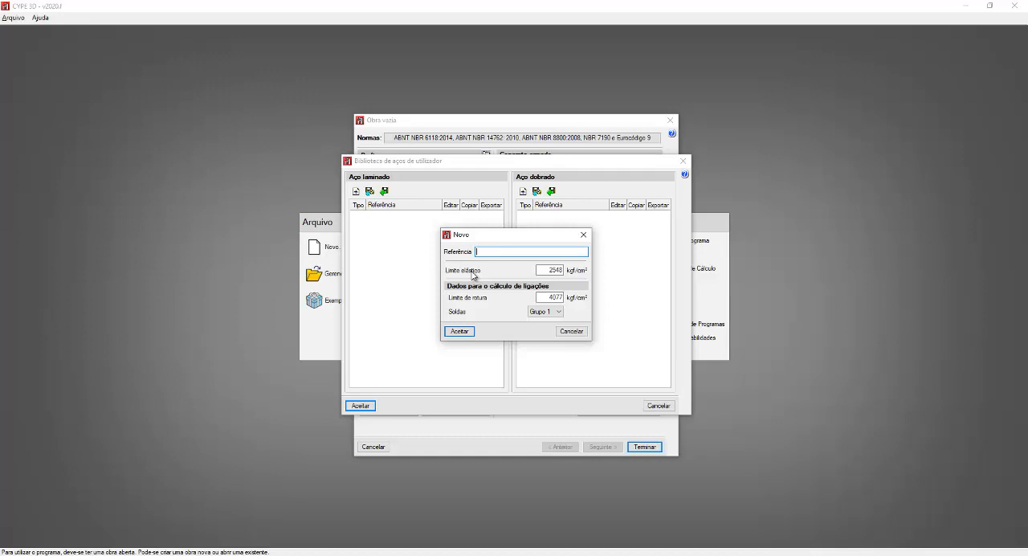
{"action": "type", "text": "c"}
{"action": "type", "text": "C"}
{"action": "type", "text": "A"}
{"action": "type", "text": "L21"}
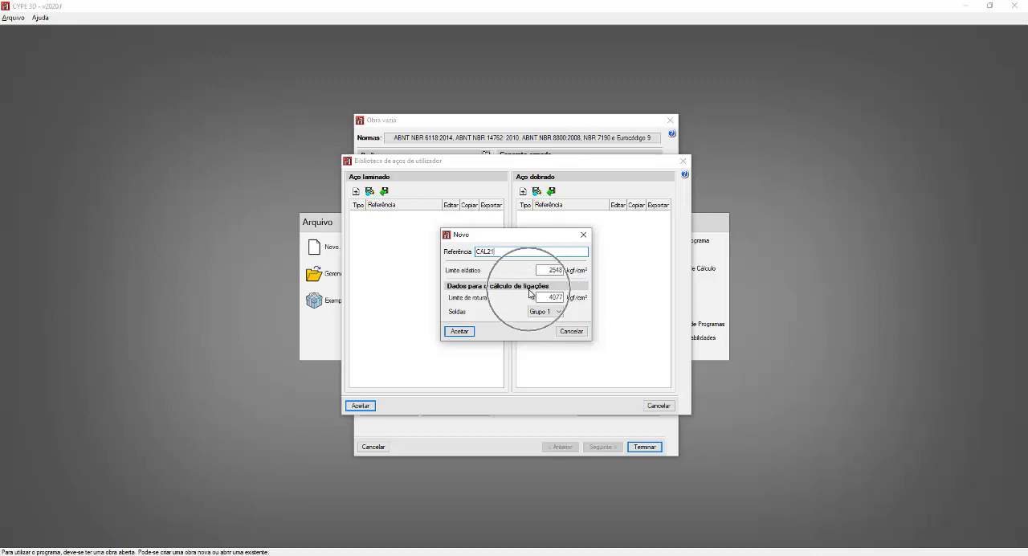
{"action": "left_click", "coordinate": [551, 313]}
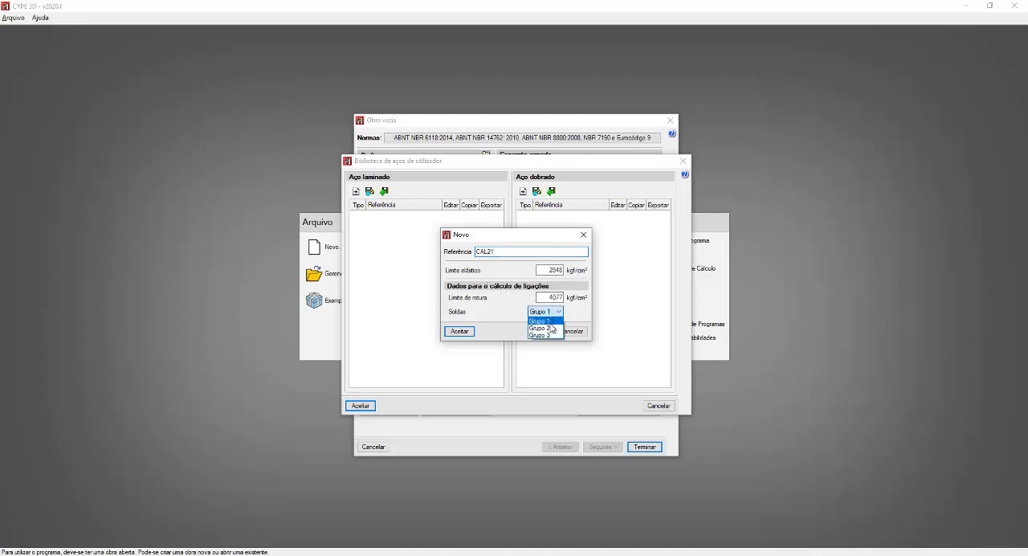
{"action": "left_click", "coordinate": [553, 328]}
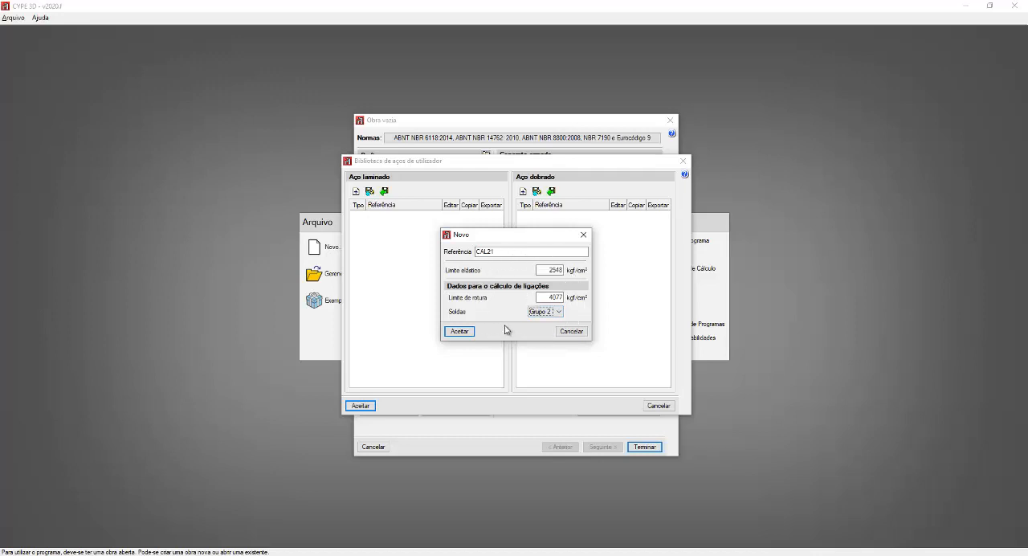
{"action": "left_click", "coordinate": [460, 332]}
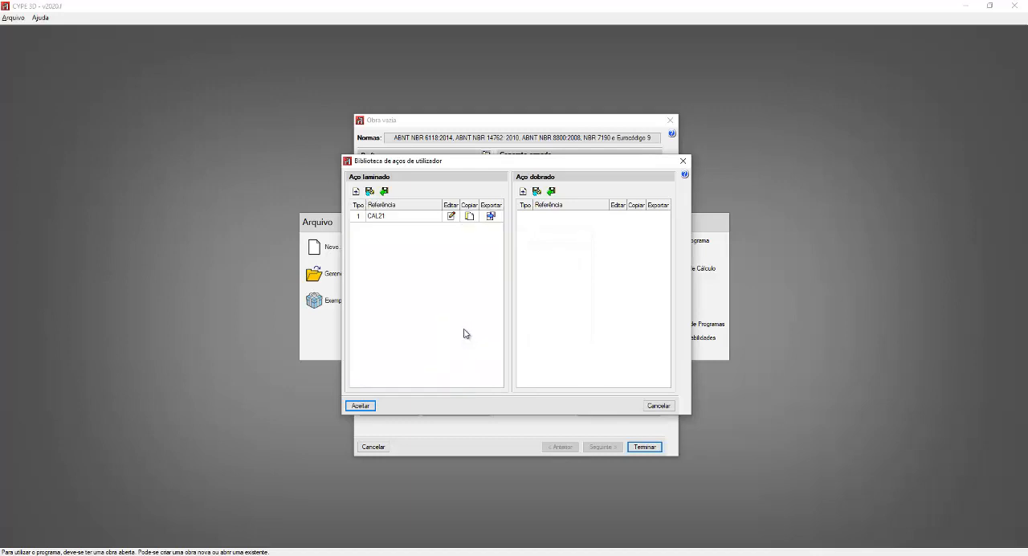
{"action": "left_click", "coordinate": [378, 218]}
{"action": "key", "text": "ctrl"}
{"action": "key", "text": "ctrl"}
{"action": "key", "text": "ctrl"}
{"action": "key", "text": "ctrl"}
{"action": "key", "text": "ctrl"}
{"action": "key", "text": "ctrl"}
{"action": "key", "text": "ctrl"}
{"action": "key", "text": "ctrl"}
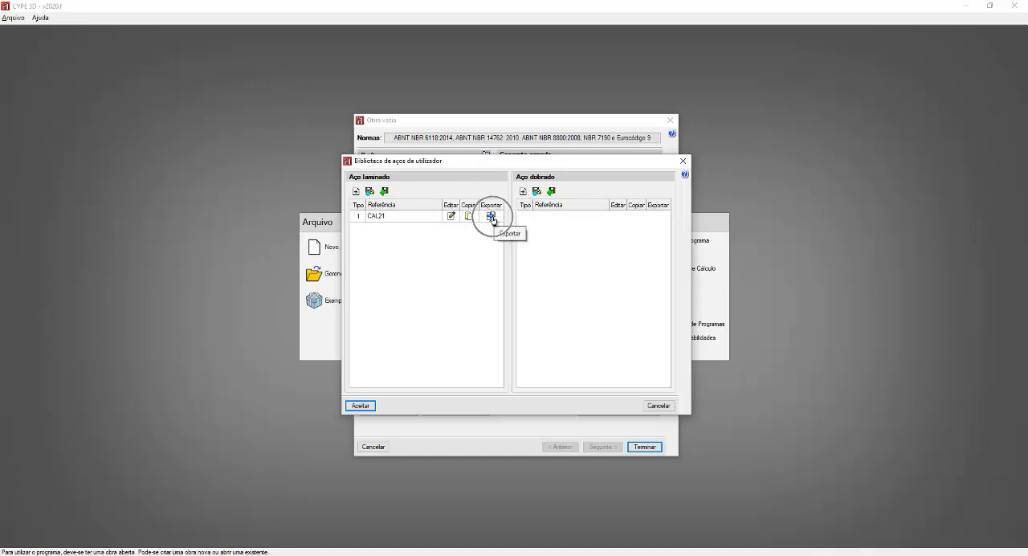
{"action": "key", "text": "ctrl"}
{"action": "key", "text": "ctrl"}
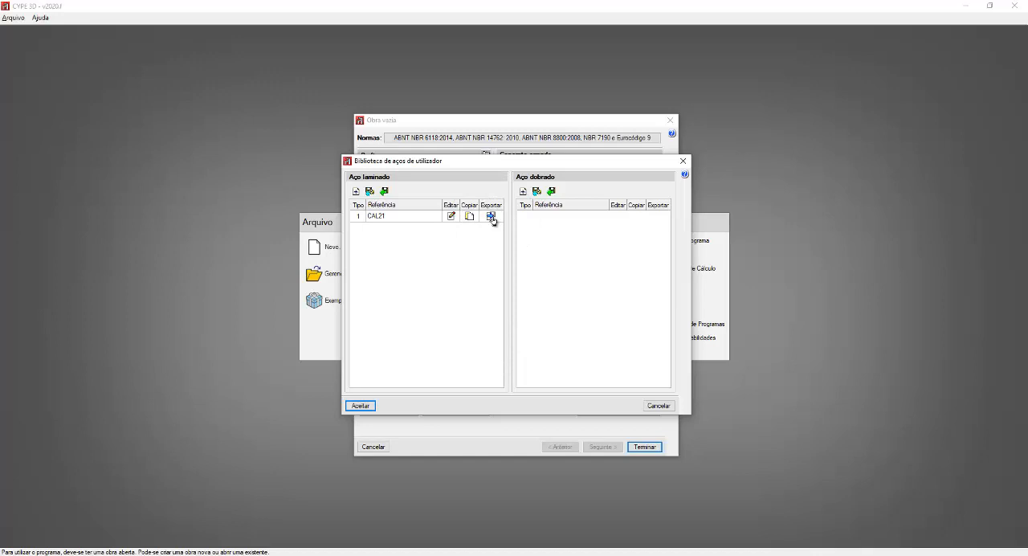
Step: Export the CAL21 steel to a file named CAL21 in the proposed working folder and accept the user steel library
{"action": "left_click", "coordinate": [490, 216]}
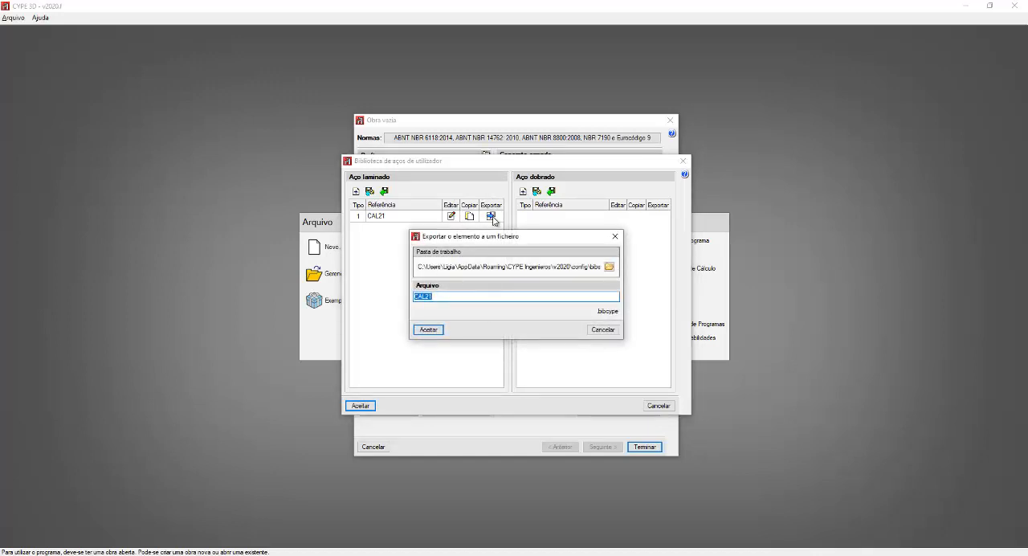
{"action": "key", "text": "ctrl"}
{"action": "key", "text": "ctrl"}
{"action": "key", "text": "ctrl"}
{"action": "key", "text": "ctrl"}
{"action": "left_click", "coordinate": [428, 330]}
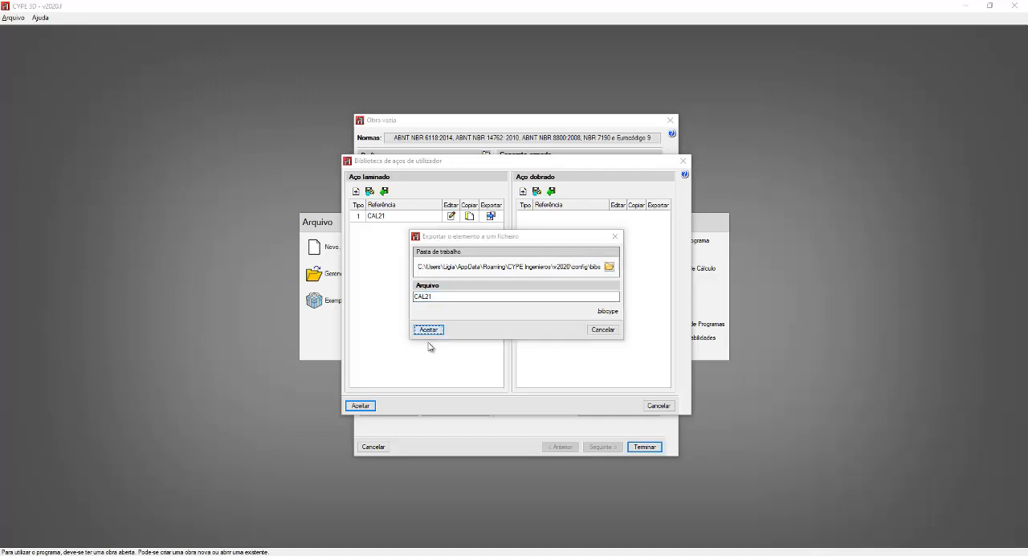
{"action": "left_click", "coordinate": [429, 313]}
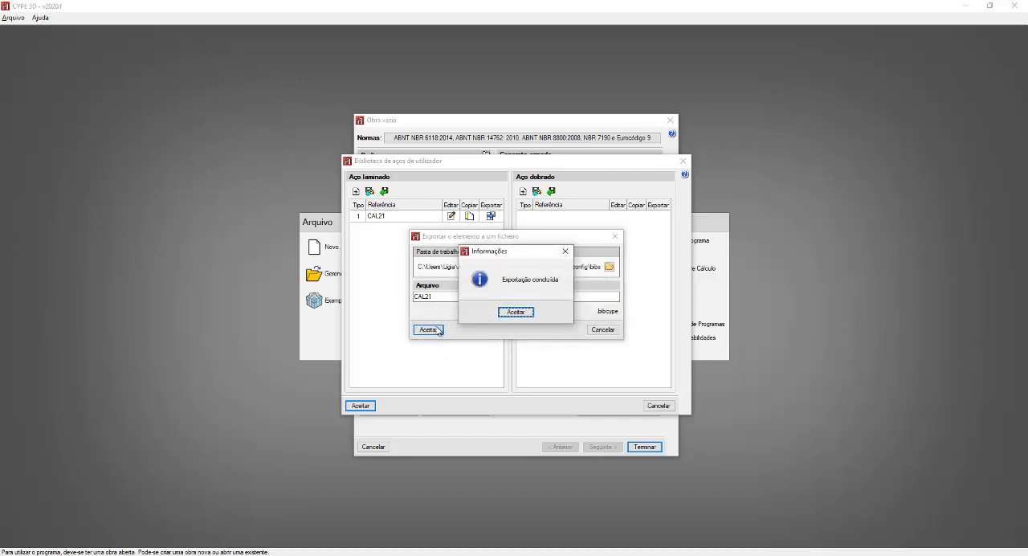
{"action": "left_click", "coordinate": [518, 312]}
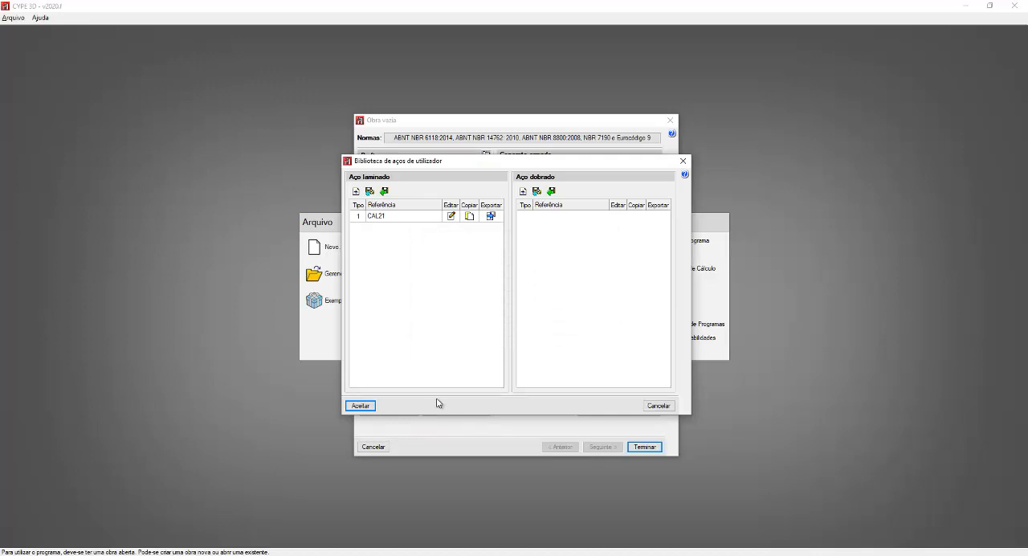
{"action": "left_click", "coordinate": [369, 405]}
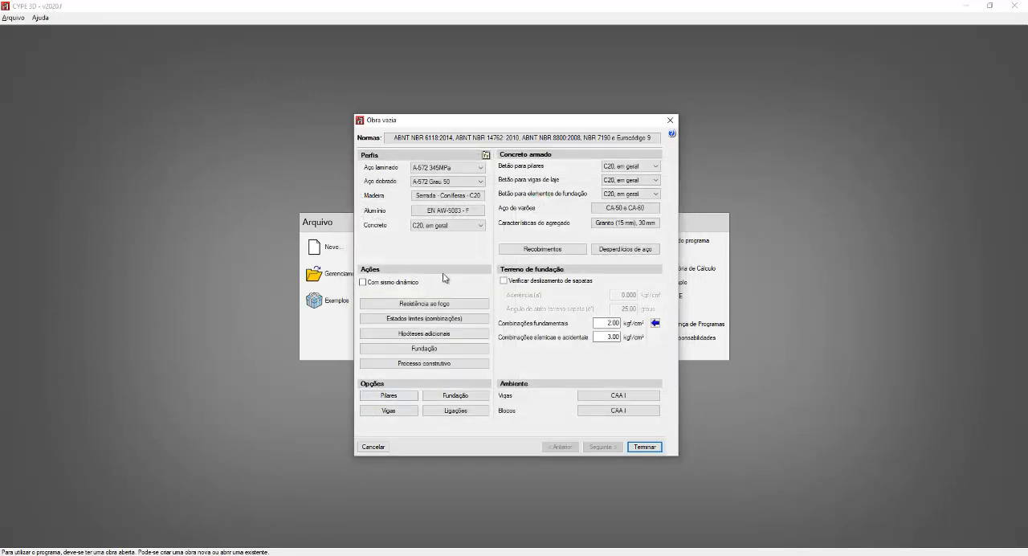
Step: Set the rolled steel for profiles to the custom CAL21 steel
{"action": "left_click", "coordinate": [481, 168]}
{"action": "left_click_drag", "start_coordinate": [484, 248], "coordinate": [487, 270]}
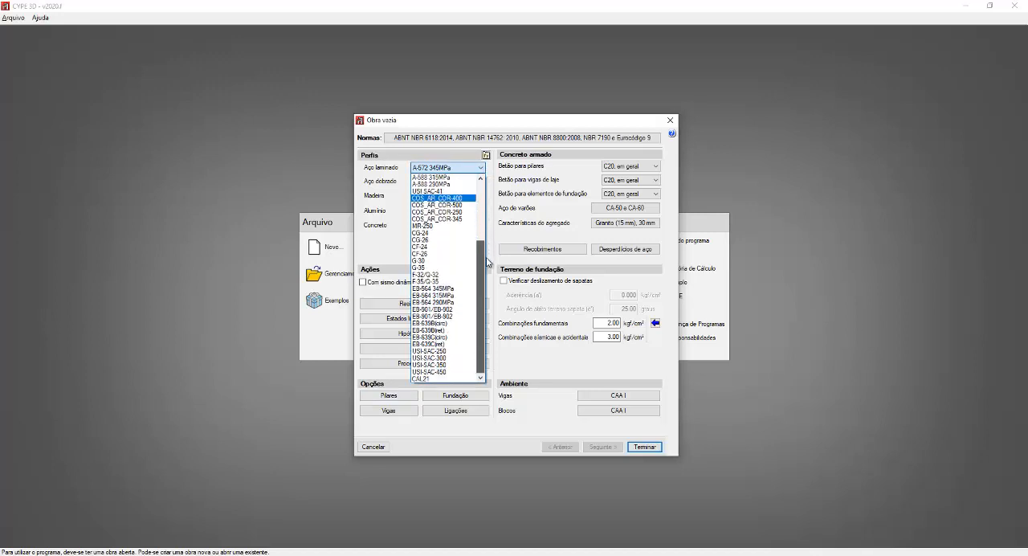
{"action": "left_click", "coordinate": [420, 380]}
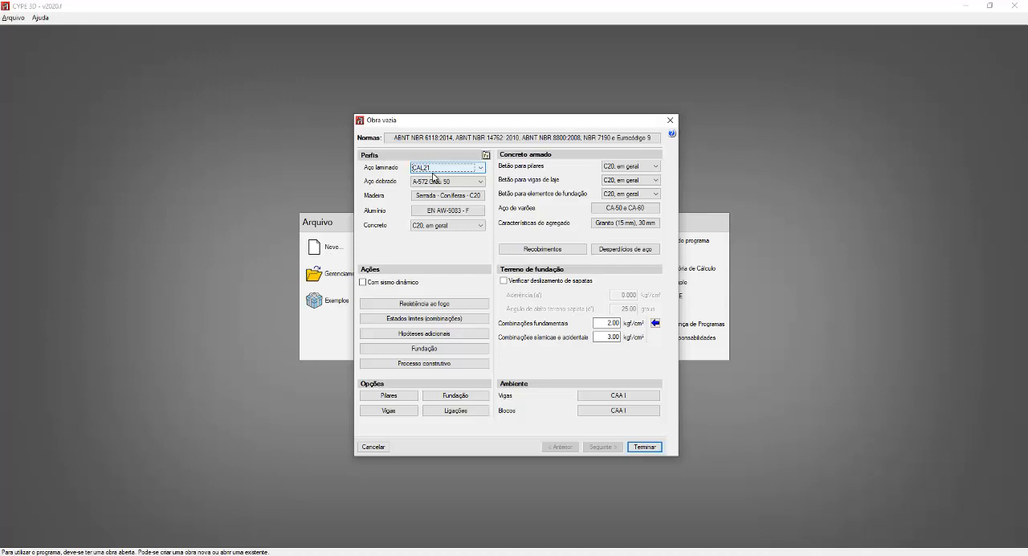
Step: Set the rolled steel for profiles to A-36 250Mpa and the folded steel to A-36
{"action": "left_click", "coordinate": [435, 174]}
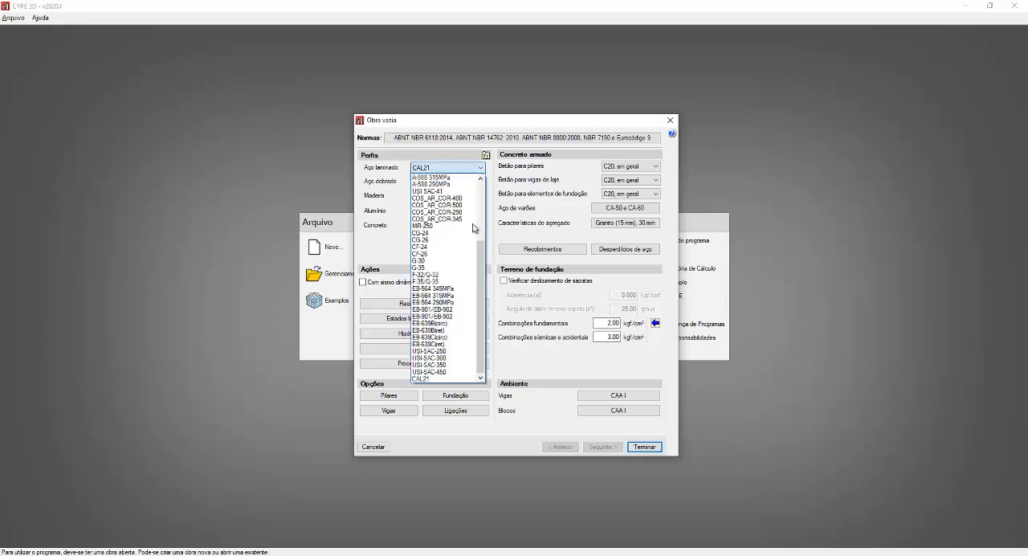
{"action": "left_click_drag", "start_coordinate": [481, 256], "coordinate": [482, 192]}
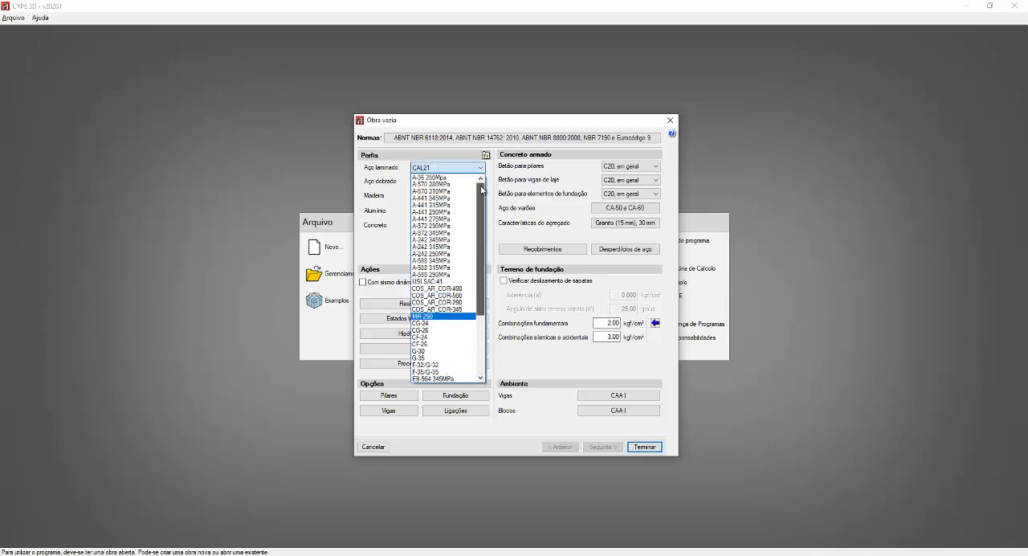
{"action": "left_click", "coordinate": [436, 178]}
{"action": "left_click", "coordinate": [481, 181]}
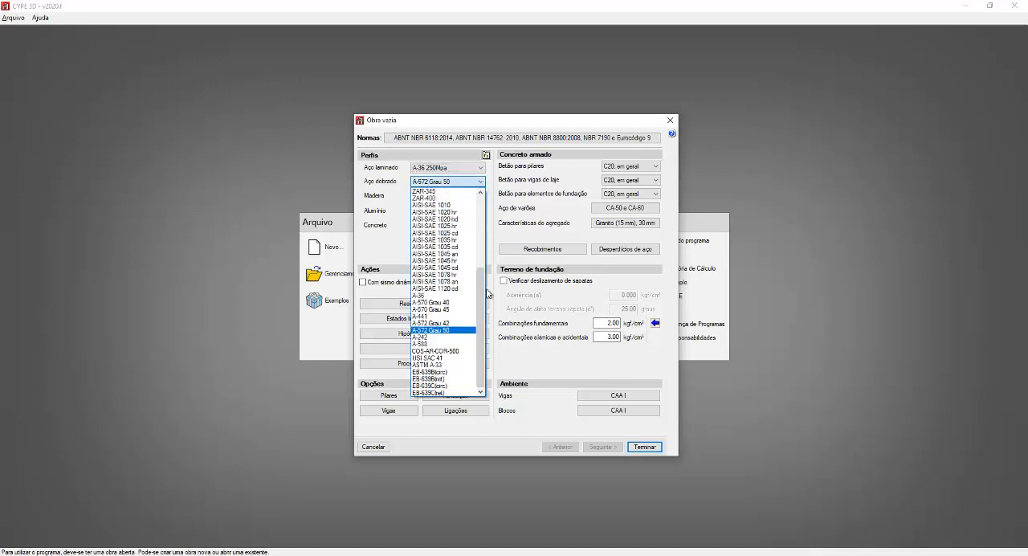
{"action": "left_click", "coordinate": [423, 294]}
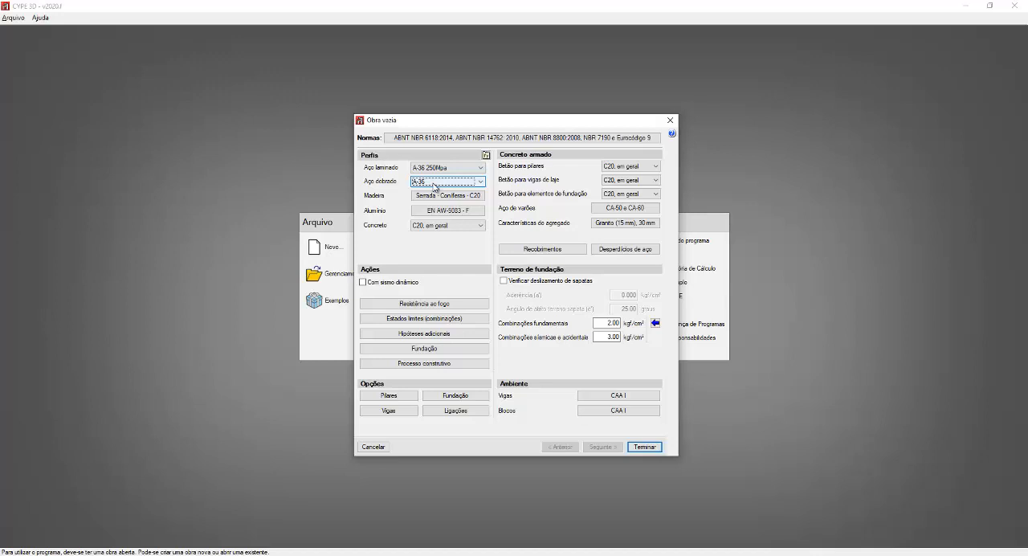
Step: Review the wood and aluminium options for profiles and the concrete classes offered for columns, keeping the current choices
{"action": "left_click", "coordinate": [449, 198]}
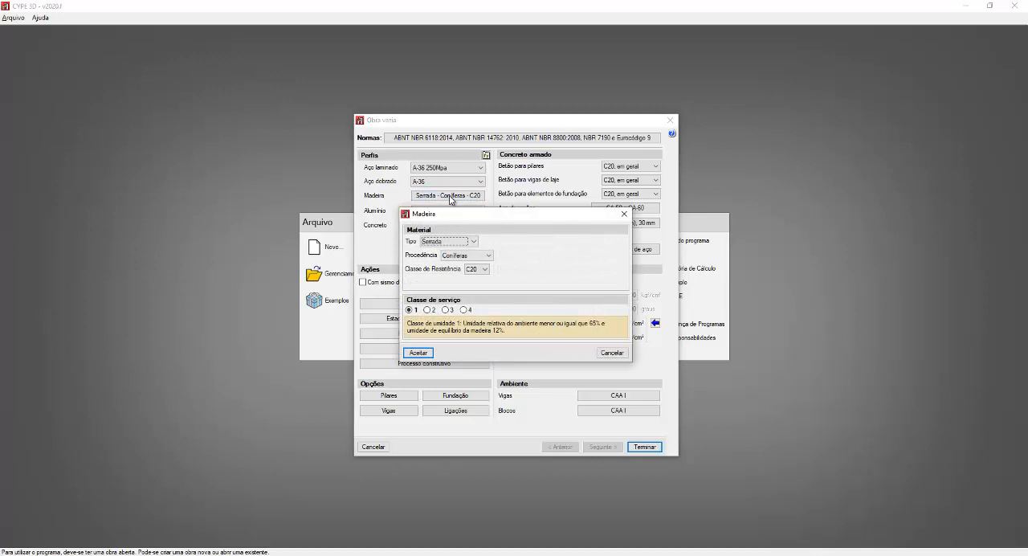
{"action": "left_click", "coordinate": [611, 353]}
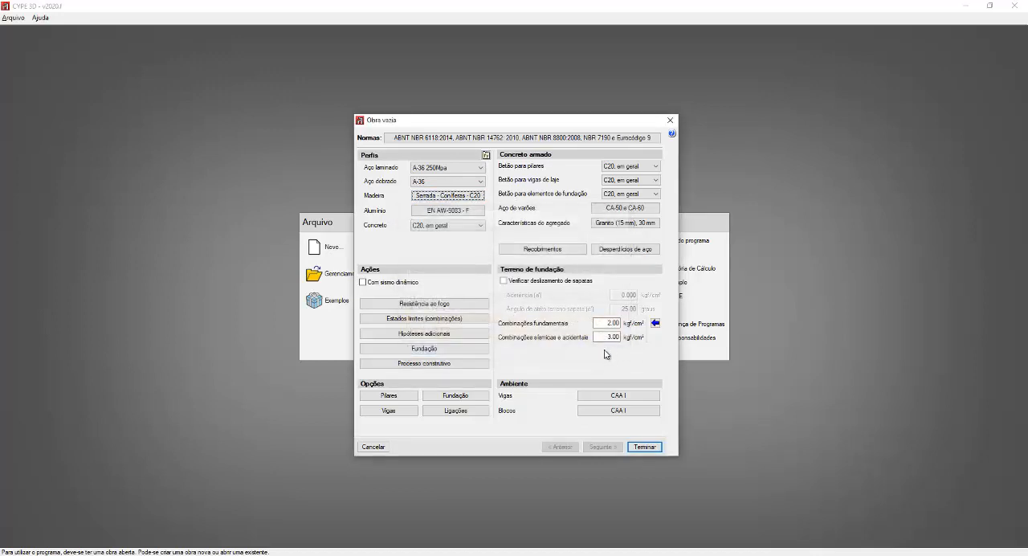
{"action": "left_click", "coordinate": [430, 211]}
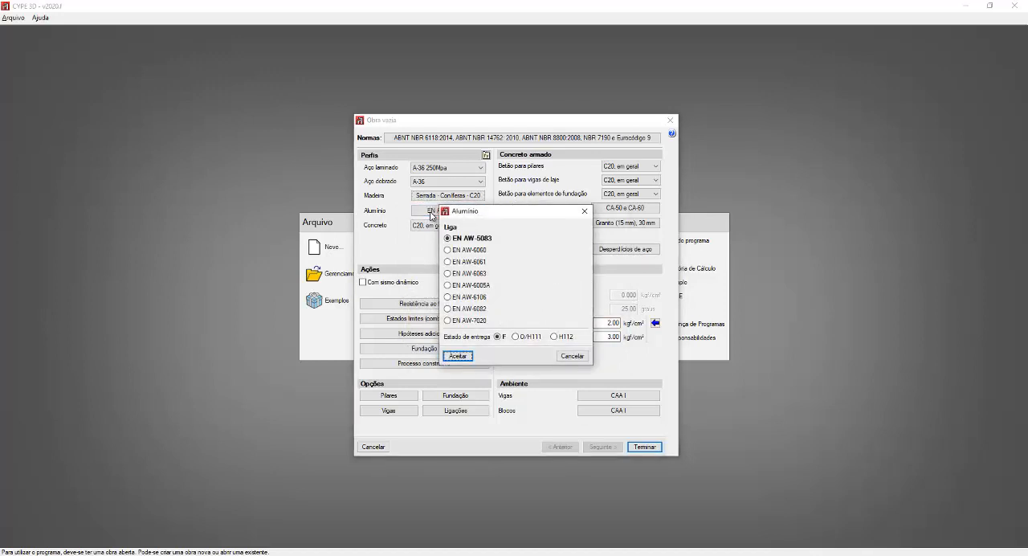
{"action": "left_click", "coordinate": [564, 357]}
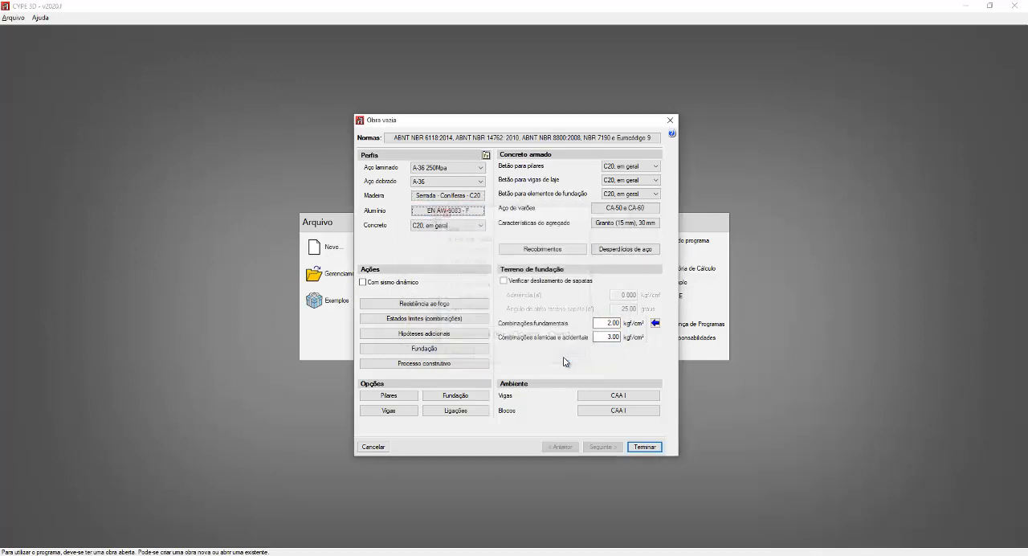
{"action": "left_click", "coordinate": [631, 167]}
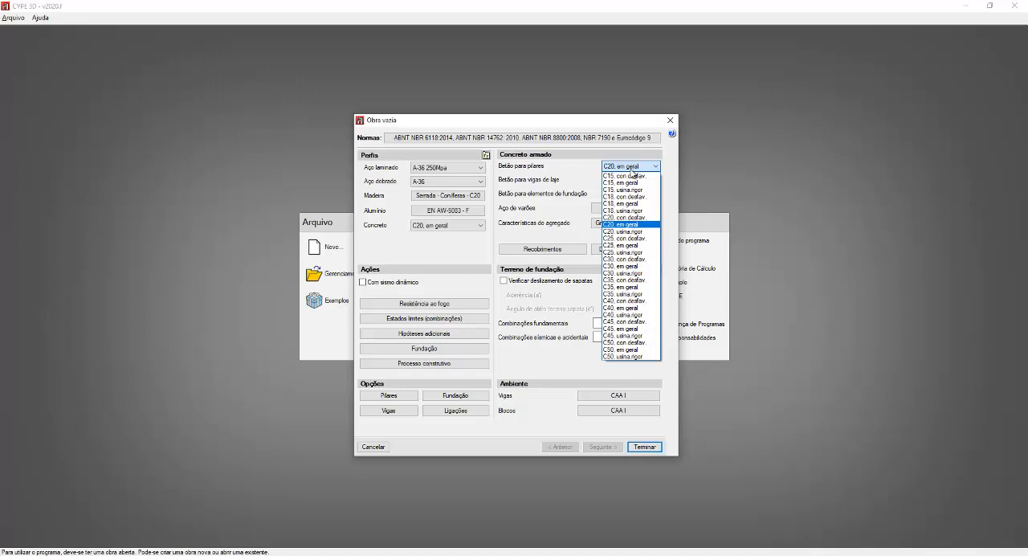
{"action": "left_click", "coordinate": [633, 169]}
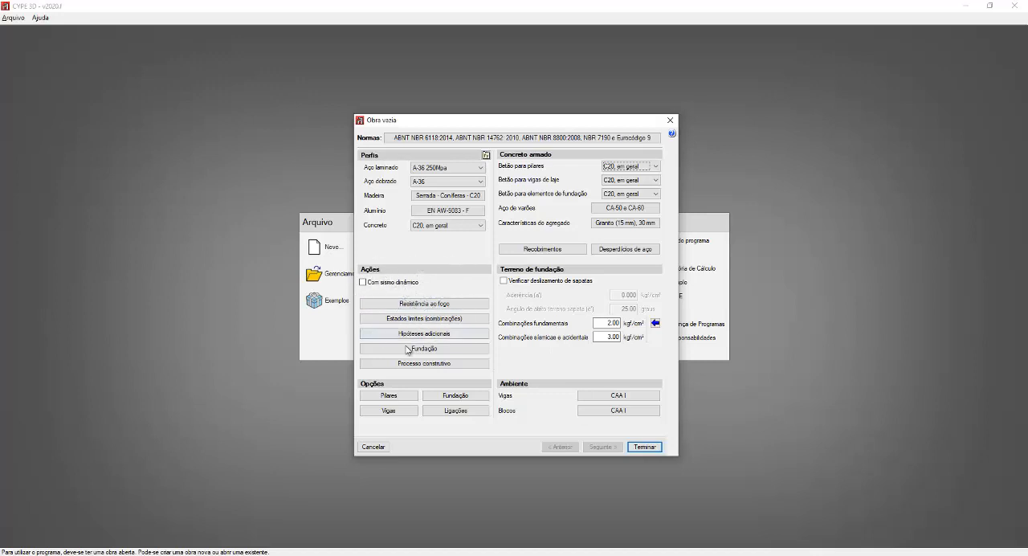
Step: Open the dynamic seismic action settings and consult the seismic map of Brazil and the characteristic seismic acceleration table
{"action": "left_click", "coordinate": [422, 292]}
{"action": "left_click", "coordinate": [363, 283]}
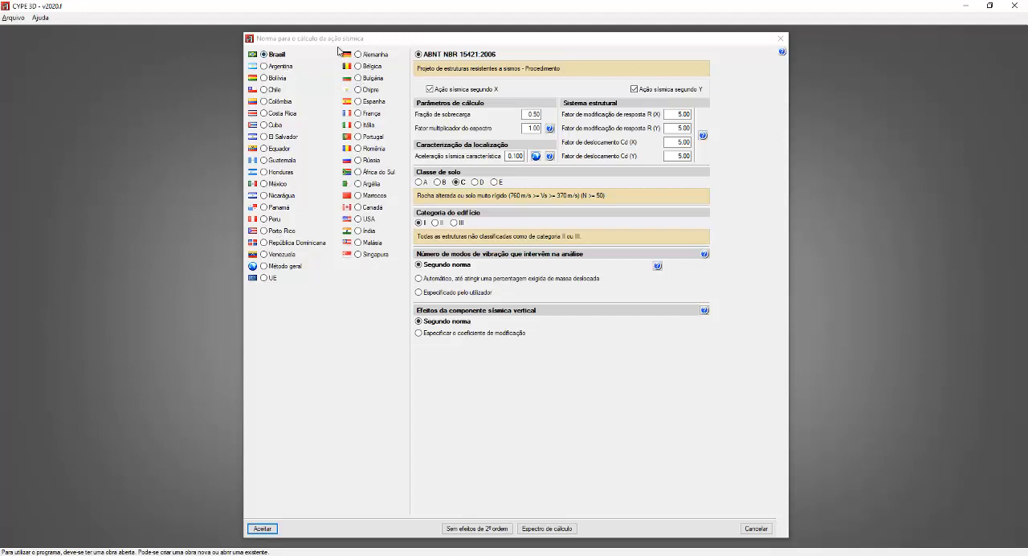
{"action": "left_click", "coordinate": [319, 178]}
{"action": "left_click", "coordinate": [535, 155]}
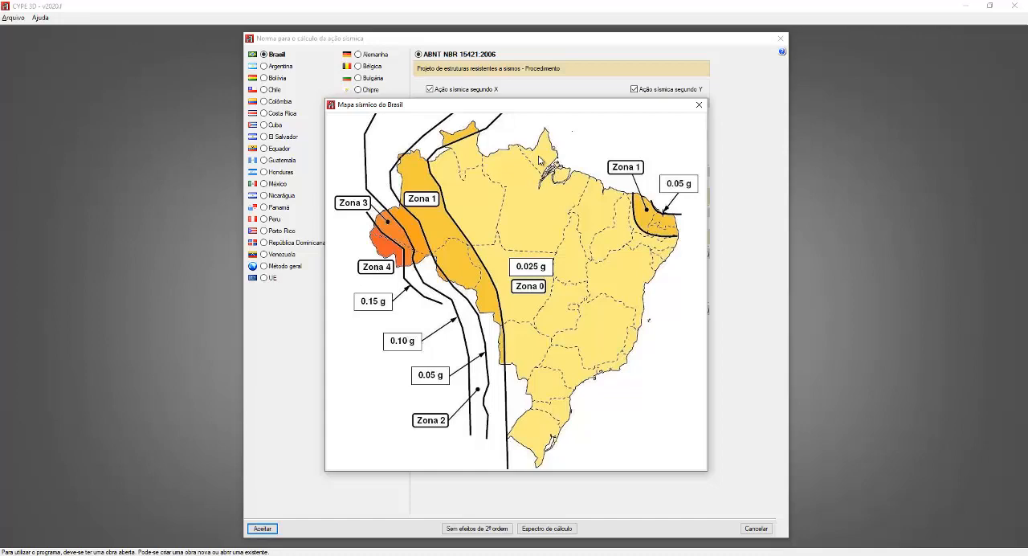
{"action": "left_click", "coordinate": [699, 107]}
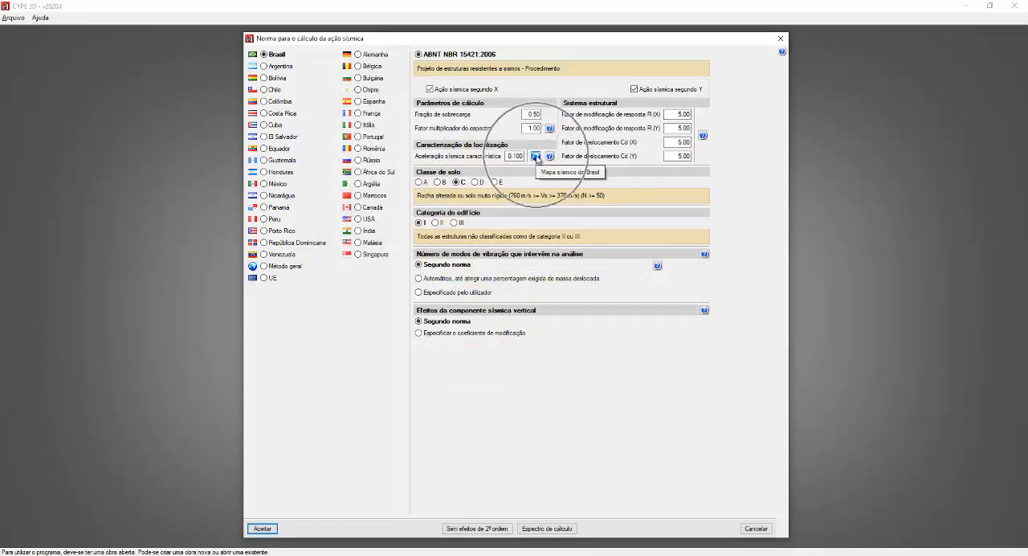
{"action": "key", "text": "ctrl"}
{"action": "key", "text": "ctrl"}
{"action": "key", "text": "ctrl"}
{"action": "key", "text": "ctrl"}
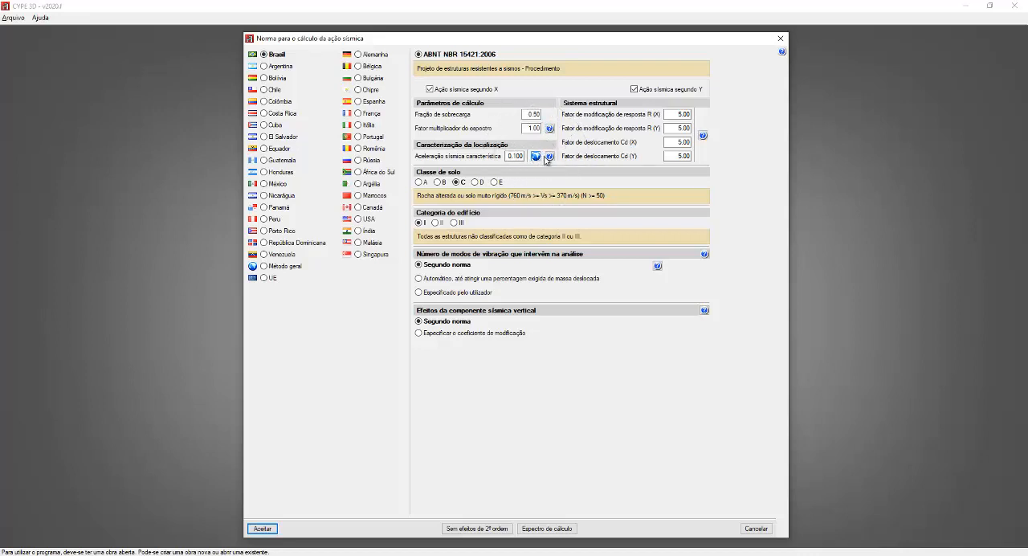
{"action": "left_click", "coordinate": [551, 156]}
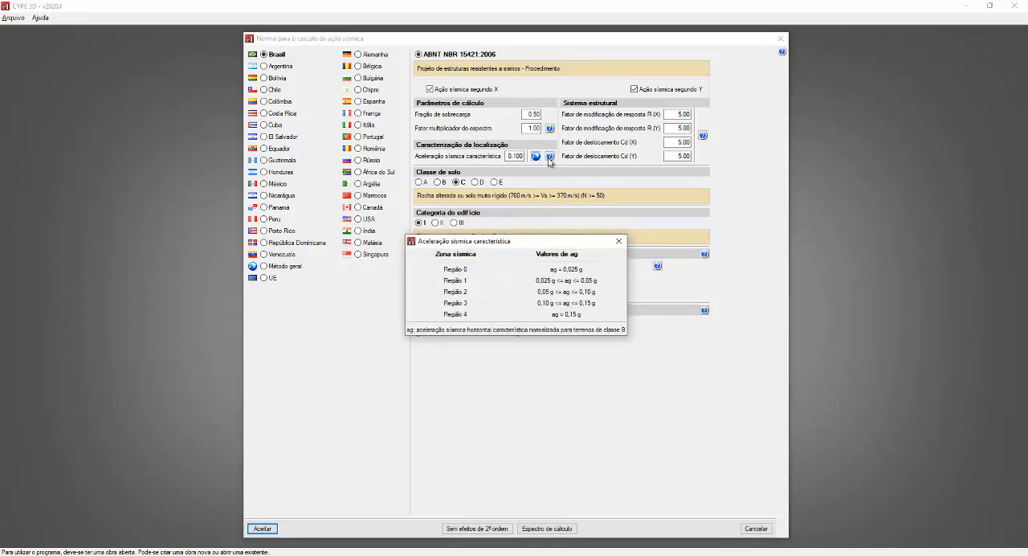
{"action": "left_click", "coordinate": [618, 241]}
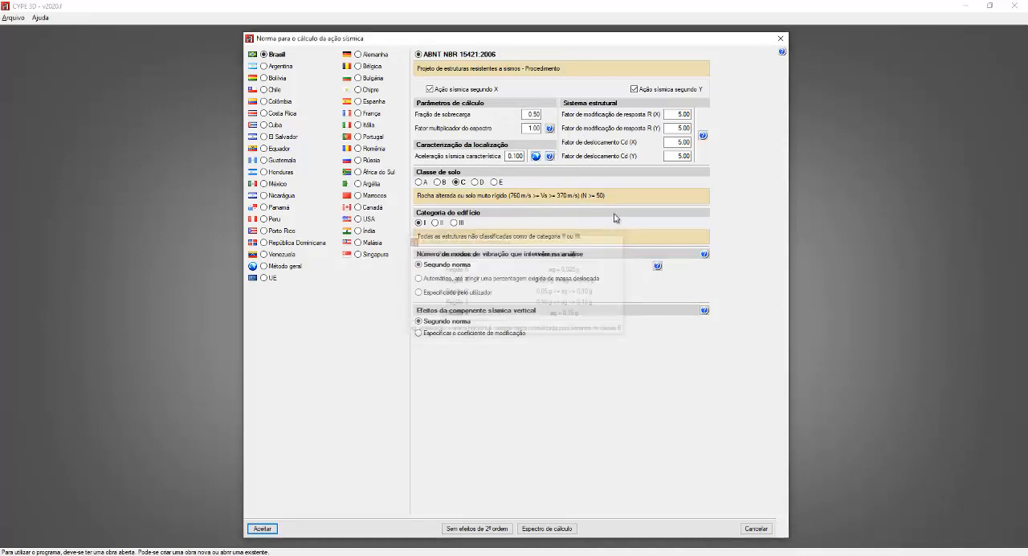
Step: Read the full-screen help document on the effects of the vertical seismic component
{"action": "left_click", "coordinate": [705, 311]}
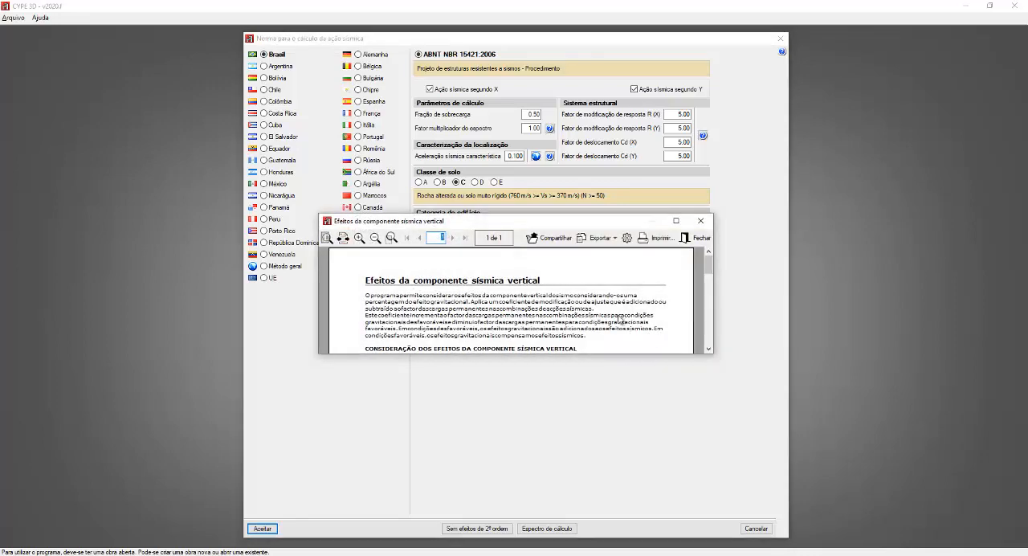
{"action": "left_click", "coordinate": [675, 220]}
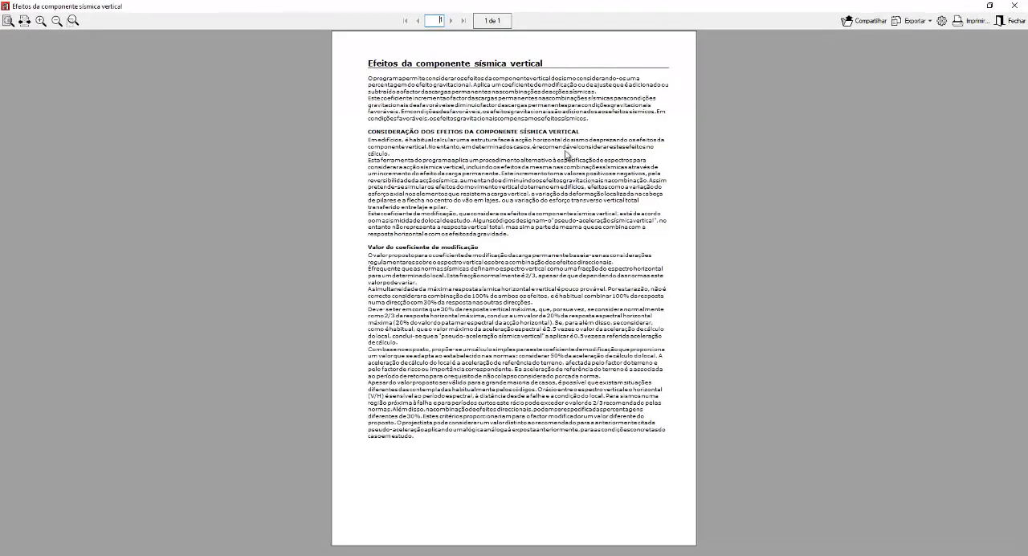
{"action": "scroll", "coordinate": [567, 154], "scroll_direction": "up", "scroll_amount": 9, "text": "ctrl"}
{"action": "scroll", "coordinate": [567, 155], "scroll_direction": "up", "scroll_amount": 4, "text": "ctrl"}
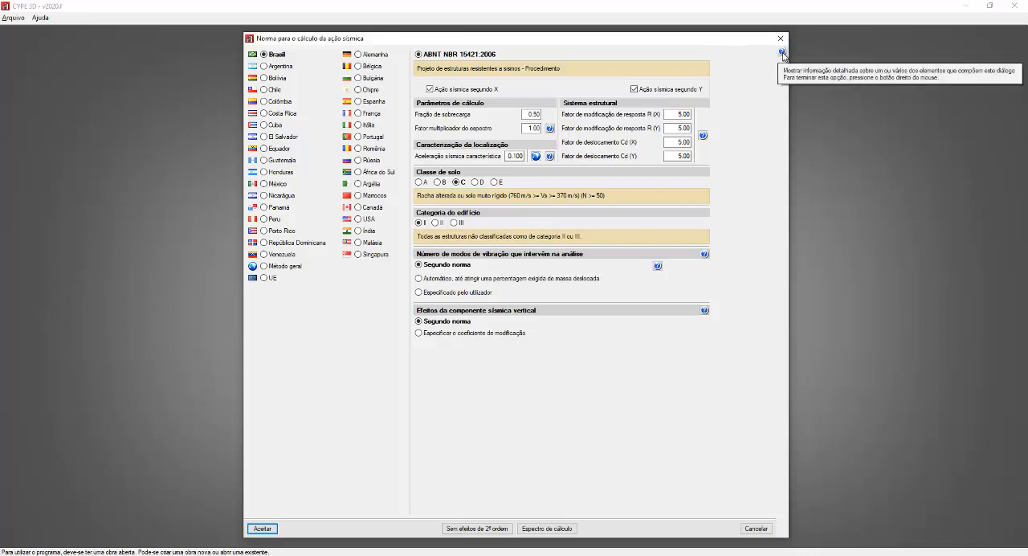
Step: Consult the dialog's detailed help on the modification coefficient, the vertical component according to the standard, and the calculation spectrum
{"action": "left_click", "coordinate": [783, 53]}
{"action": "left_click", "coordinate": [783, 53]}
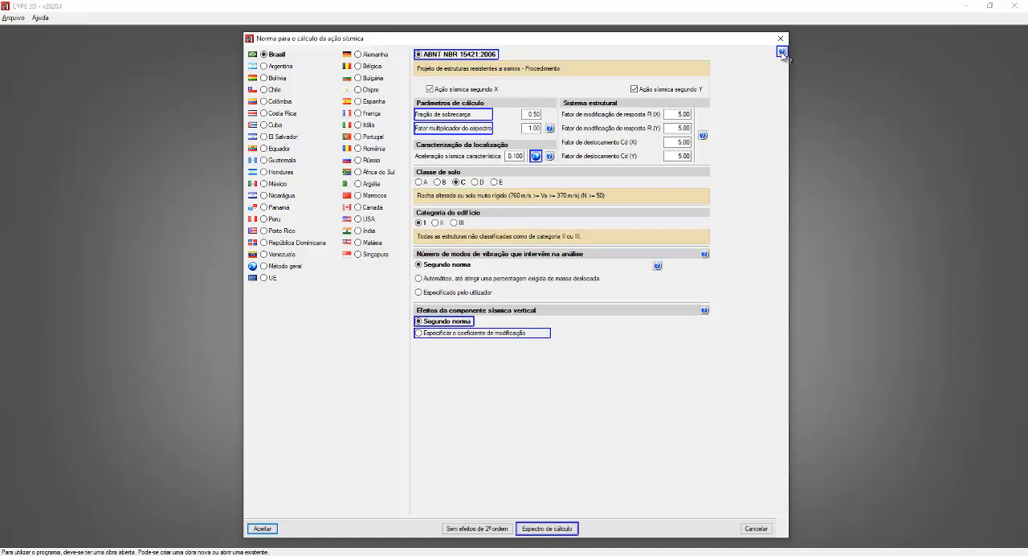
{"action": "left_click", "coordinate": [540, 333]}
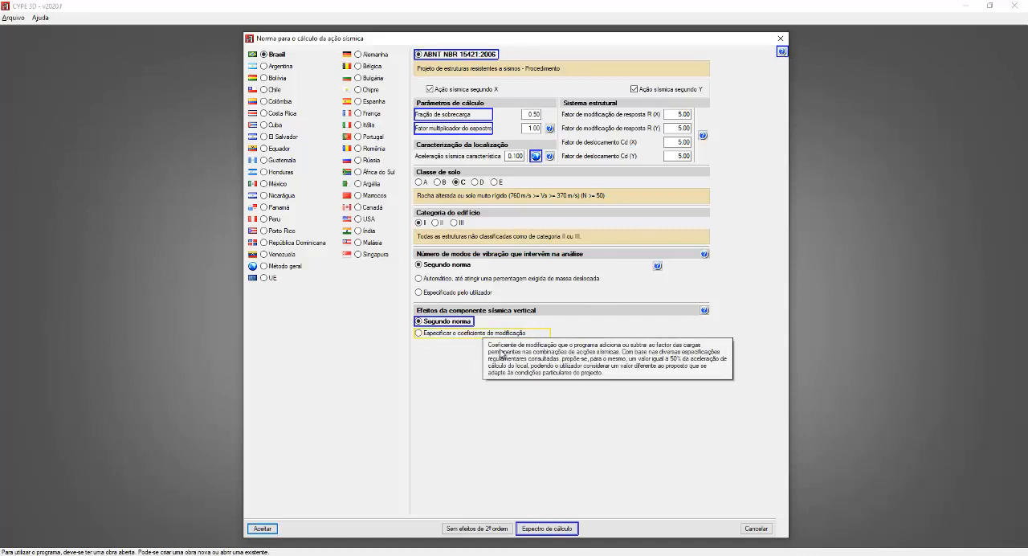
{"action": "left_click", "coordinate": [449, 323]}
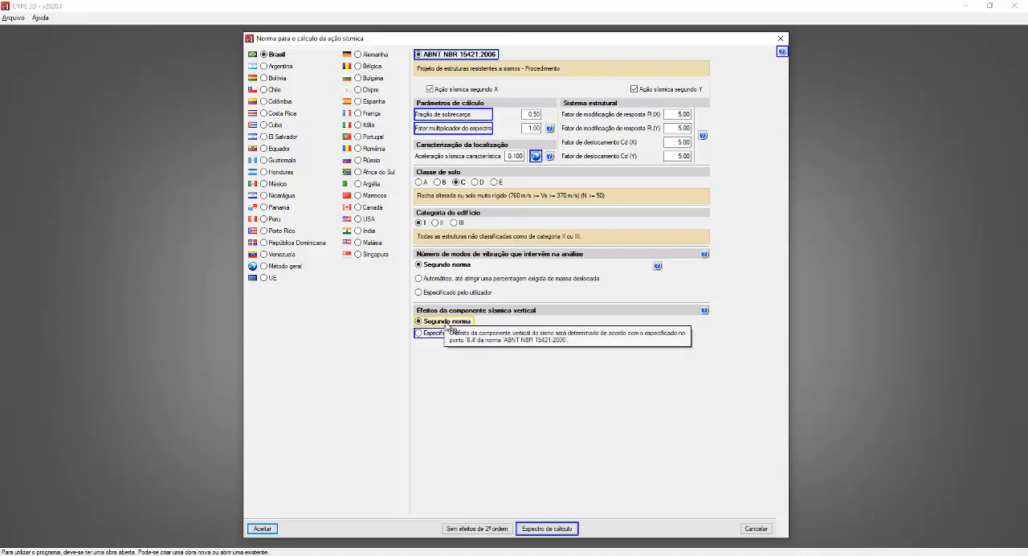
{"action": "left_click", "coordinate": [553, 530]}
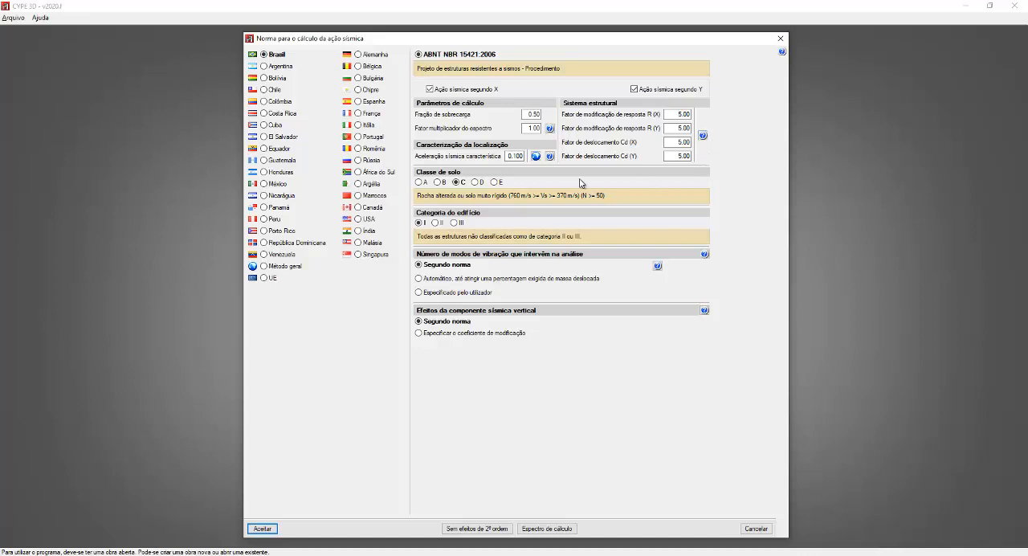
Step: Review the acceleration values per seismic zone and the notes on the number of vibration modes, and discard the seismic settings
{"action": "left_click", "coordinate": [549, 156]}
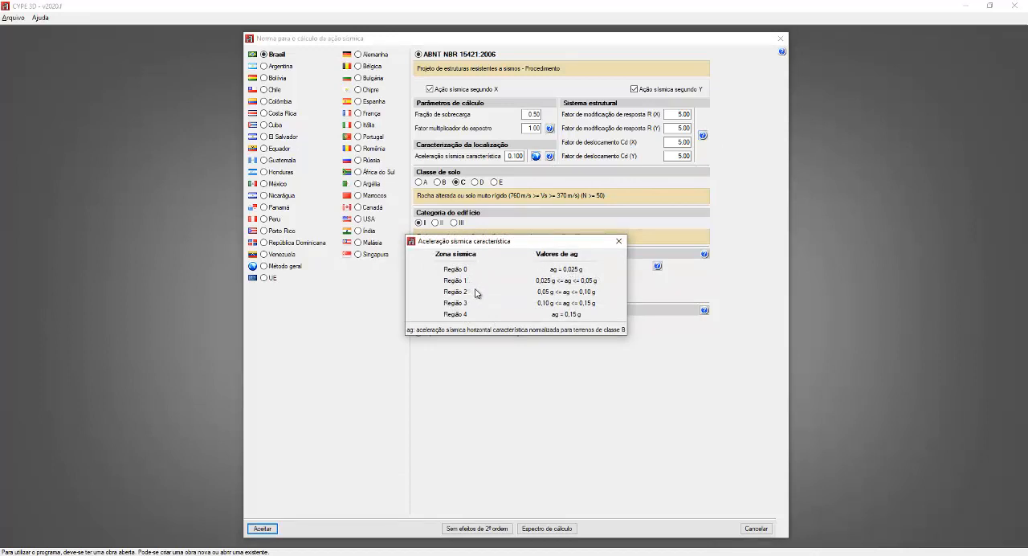
{"action": "left_click", "coordinate": [618, 241]}
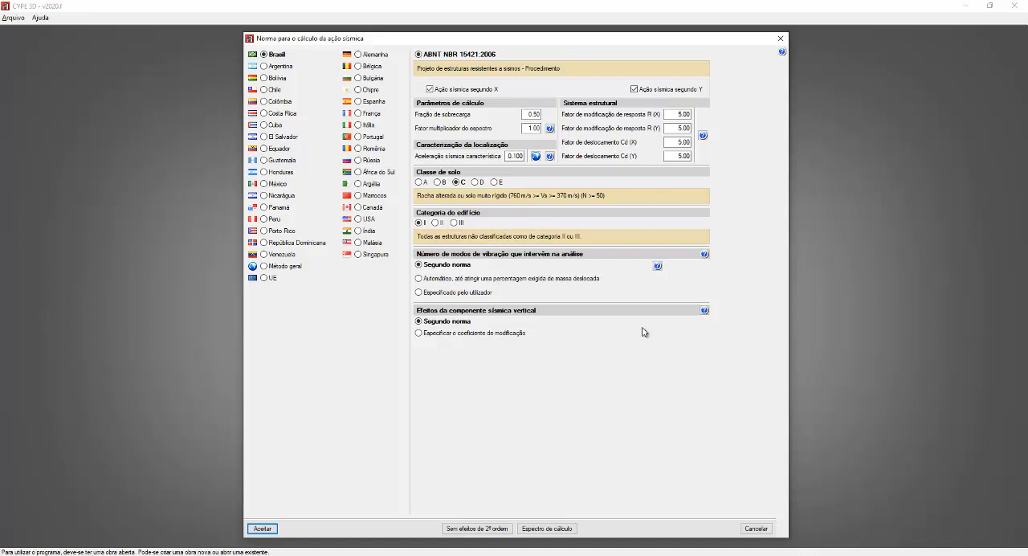
{"action": "left_click", "coordinate": [657, 267]}
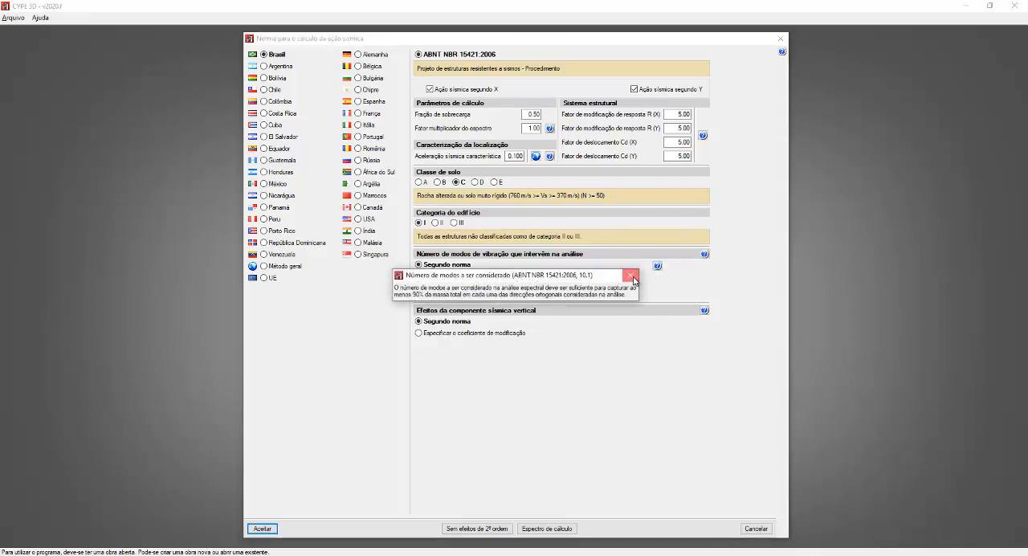
{"action": "left_click", "coordinate": [630, 275]}
{"action": "left_click", "coordinate": [704, 255]}
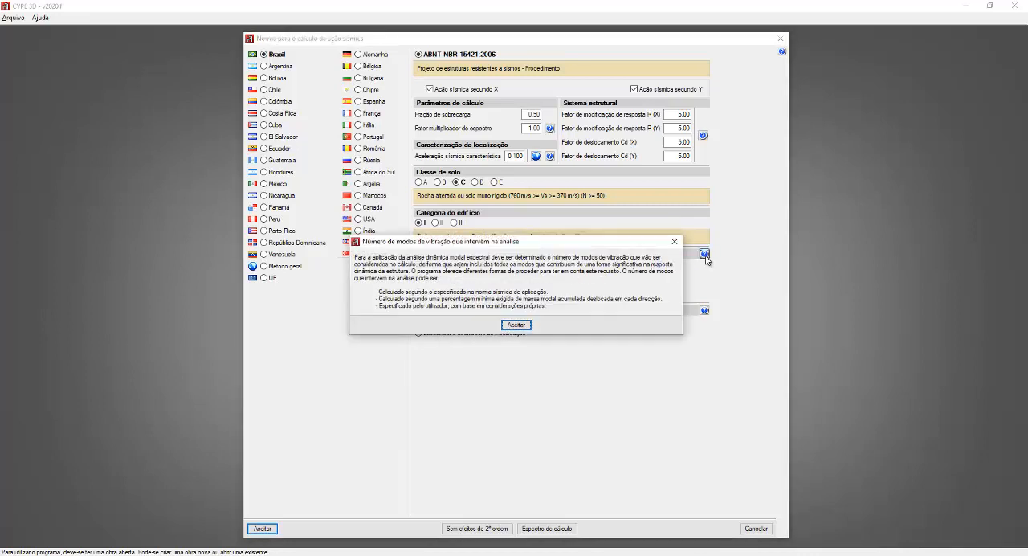
{"action": "left_click", "coordinate": [515, 325]}
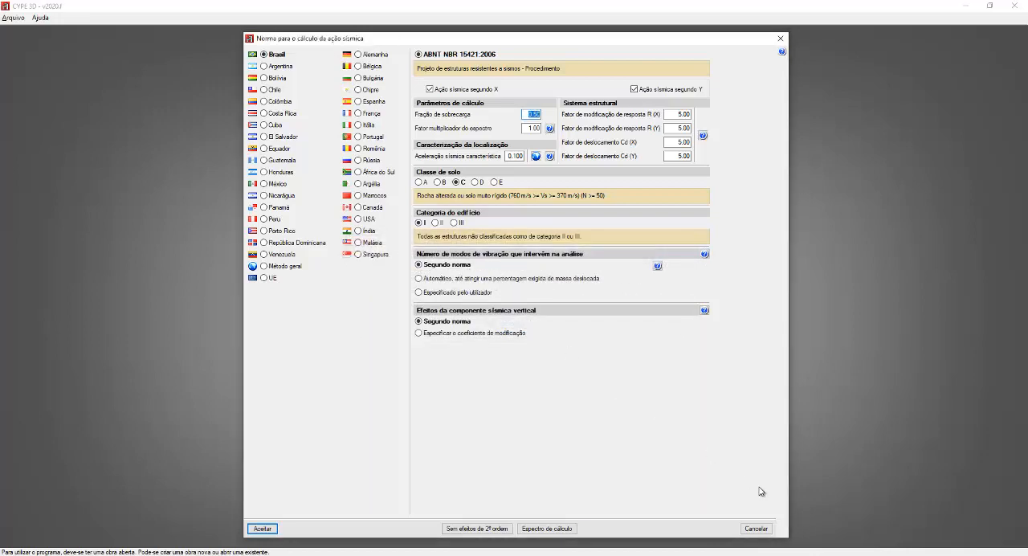
{"action": "left_click", "coordinate": [755, 528]}
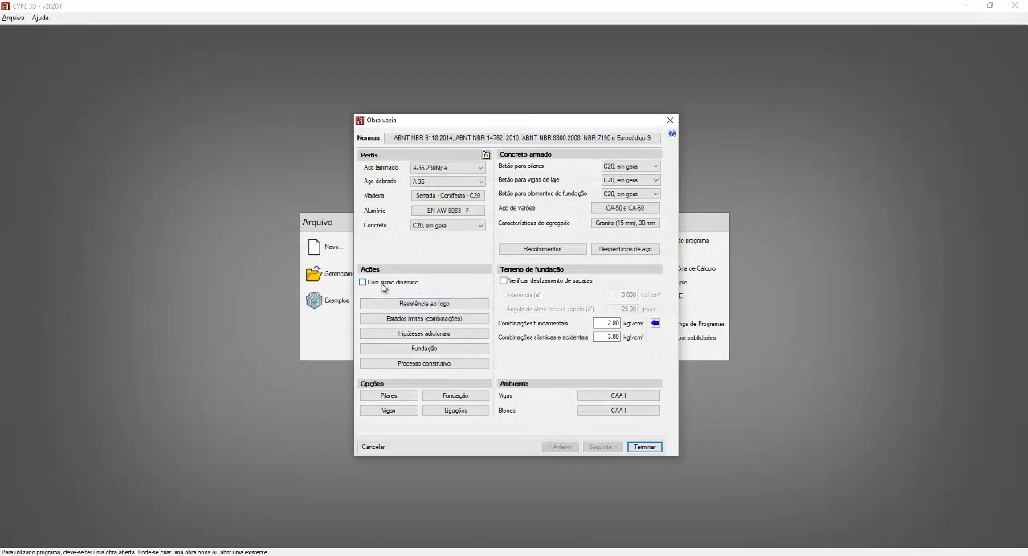
Step: Review the fire resistance settings of the work
{"action": "key", "text": "ctrl"}
{"action": "key", "text": "ctrl"}
{"action": "key", "text": "ctrl"}
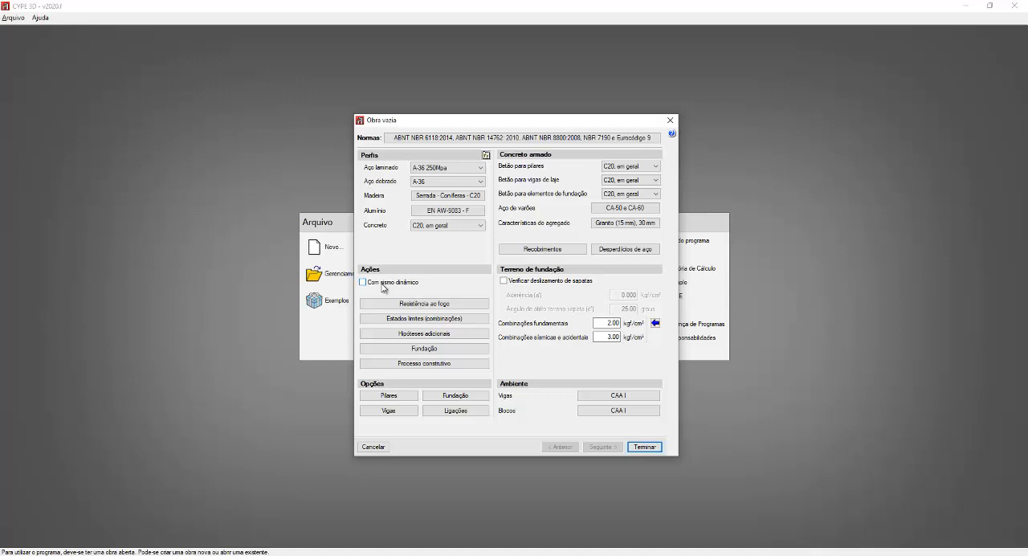
{"action": "left_click", "coordinate": [431, 308]}
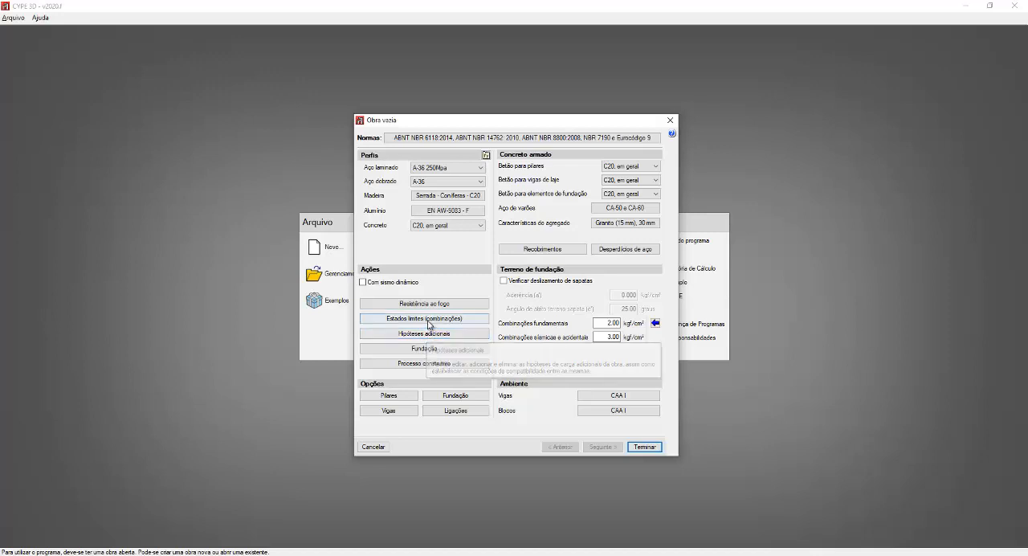
Step: From the limit states settings, open the project situations report for the concrete, steel and wood standards and read through to page 4
{"action": "left_click", "coordinate": [428, 320]}
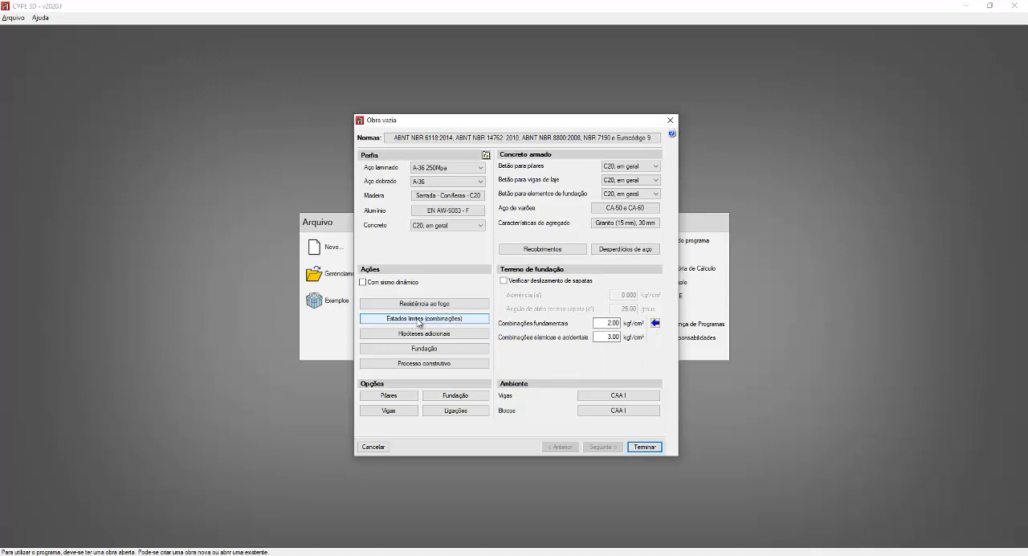
{"action": "left_click", "coordinate": [420, 318]}
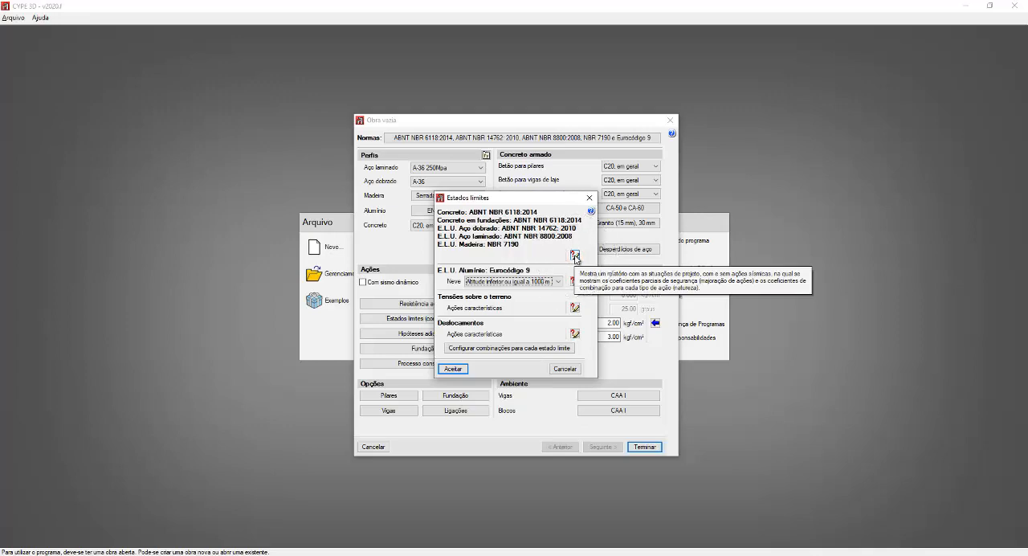
{"action": "left_click", "coordinate": [575, 257]}
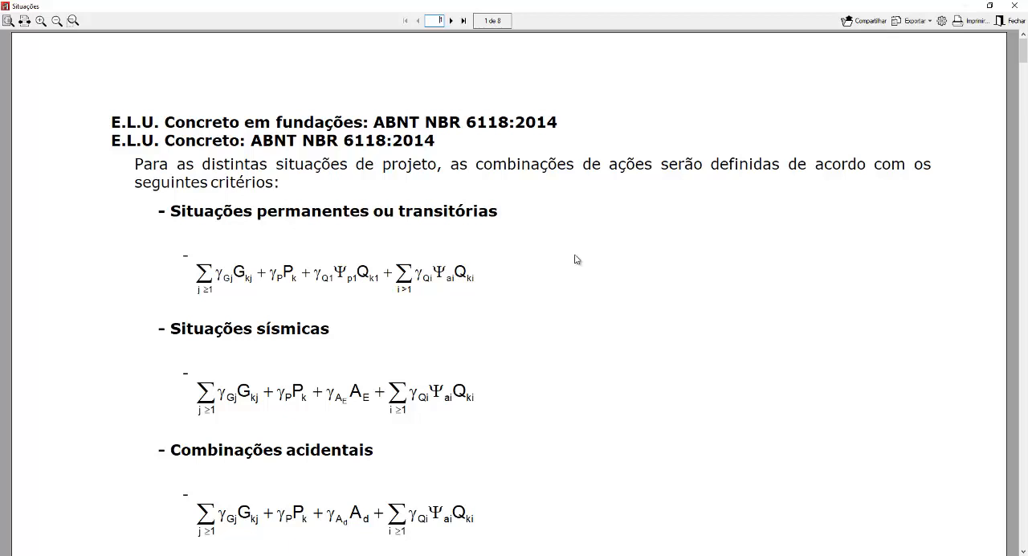
{"action": "left_click", "coordinate": [8, 21]}
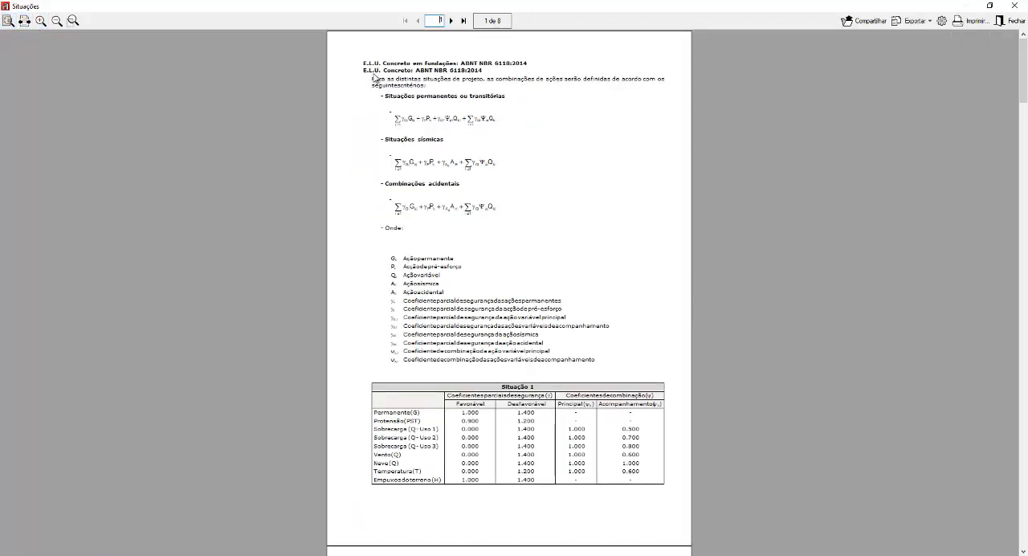
{"action": "left_click", "coordinate": [452, 21]}
{"action": "left_click", "coordinate": [452, 20]}
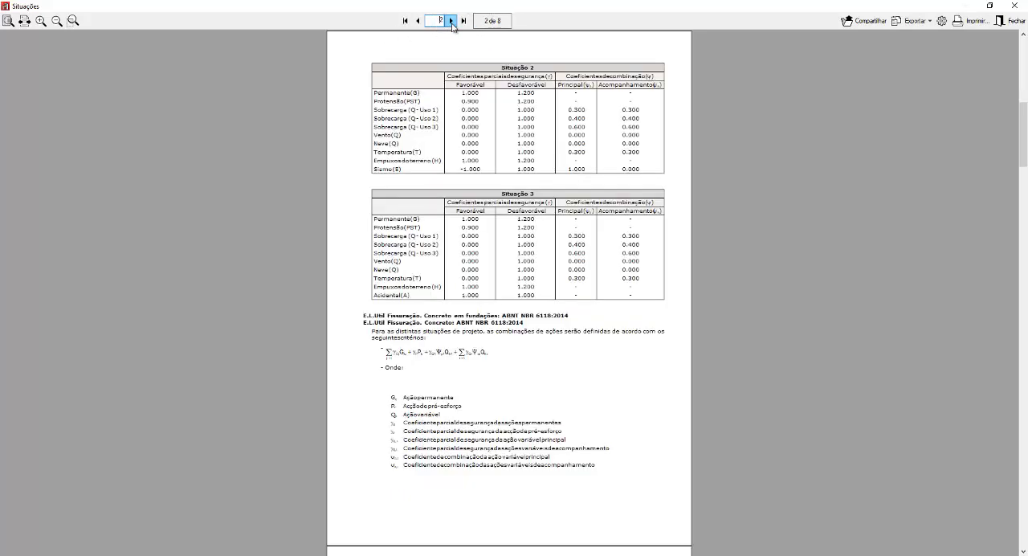
{"action": "left_click", "coordinate": [452, 21]}
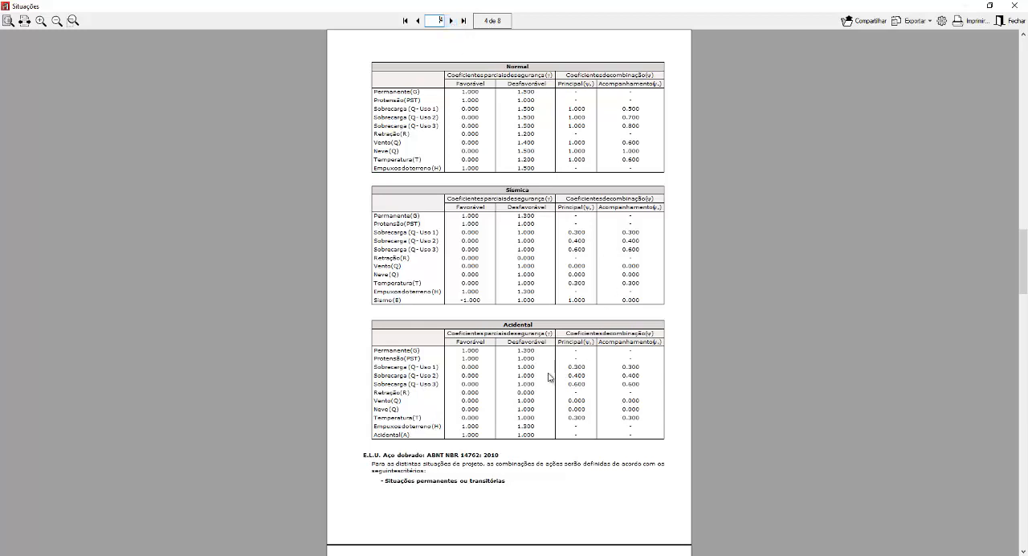
Step: Check the file formats available for exporting the project situations report without exporting it
{"action": "key", "text": "ctrl"}
{"action": "key", "text": "ctrl"}
{"action": "key", "text": "ctrl"}
{"action": "left_click", "coordinate": [896, 24]}
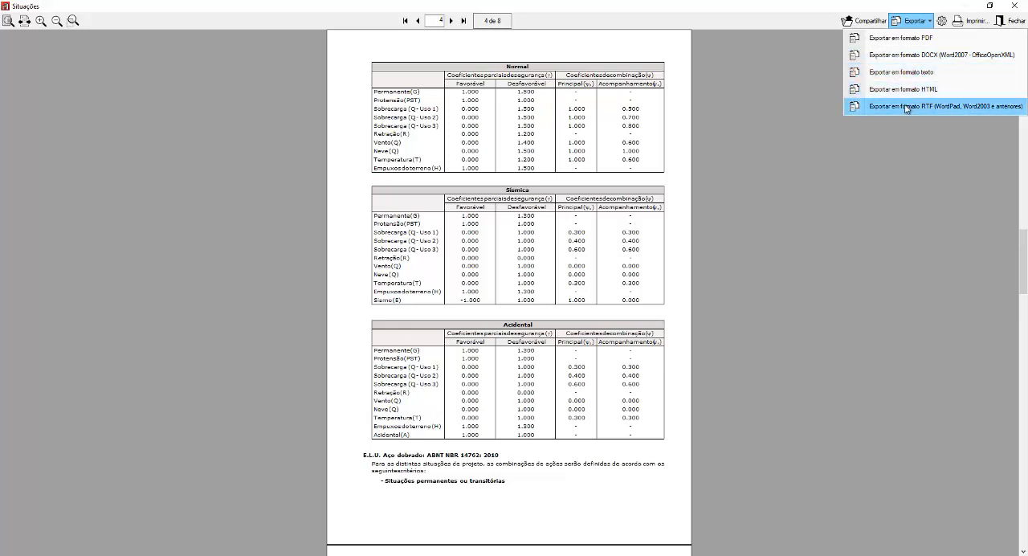
{"action": "left_click", "coordinate": [790, 323]}
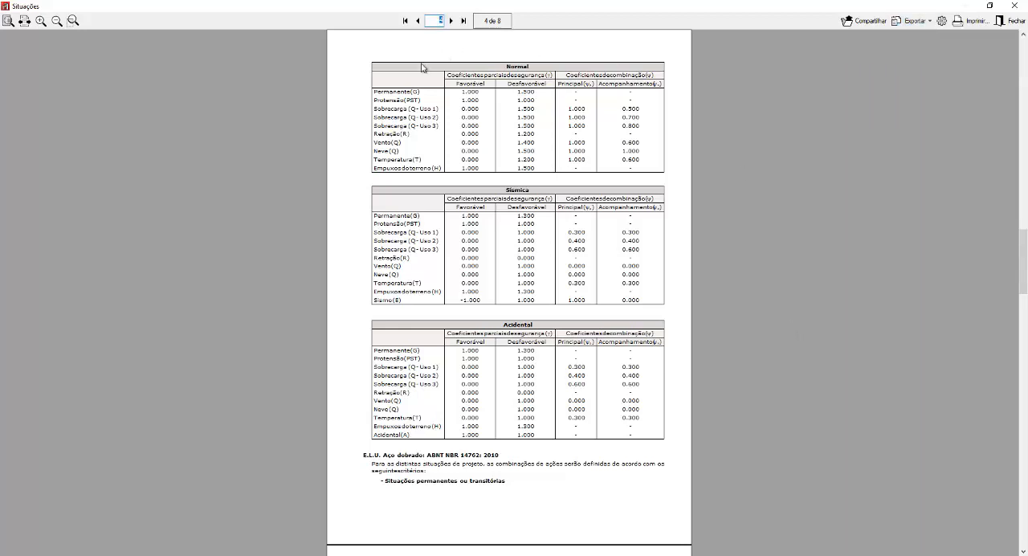
Step: Examine the safety and combination coefficients in the Normal table on page 4 of the project situations report, and close the report
{"action": "scroll", "coordinate": [577, 72], "scroll_direction": "up", "scroll_amount": 1}
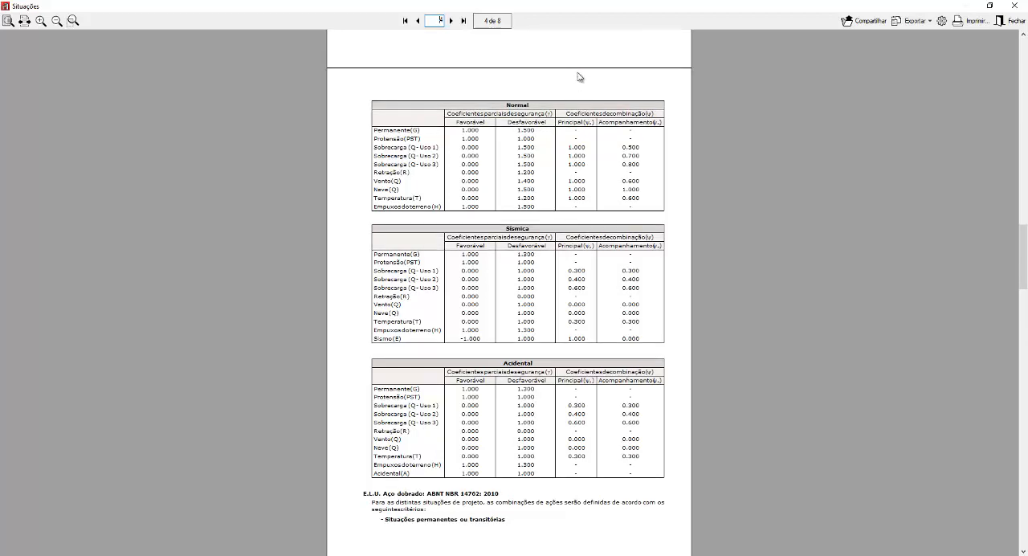
{"action": "scroll", "coordinate": [560, 197], "scroll_direction": "up", "scroll_amount": 2, "text": "ctrl"}
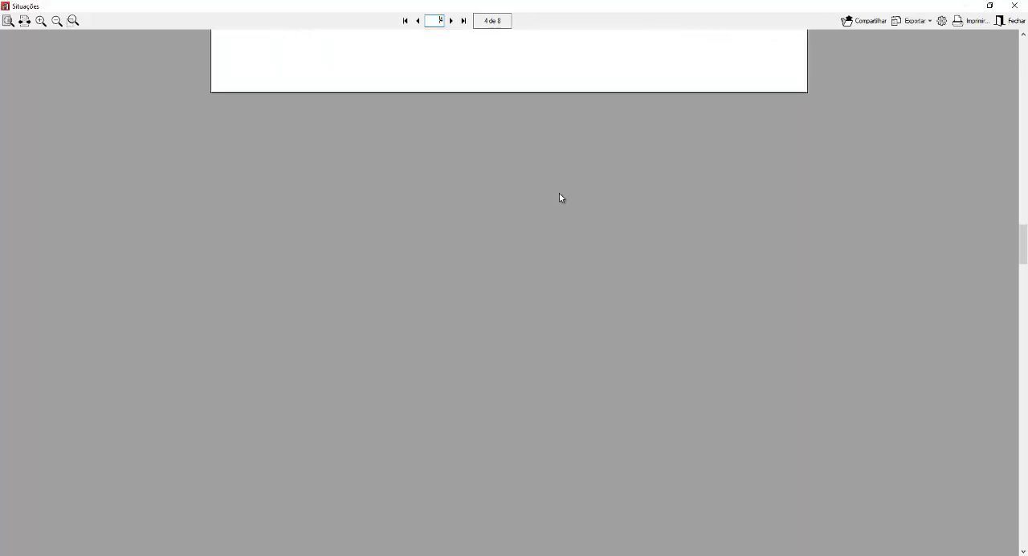
{"action": "key", "text": "ctrl"}
{"action": "key", "text": "ctrl"}
{"action": "key", "text": "ctrl"}
{"action": "key", "text": "ctrl"}
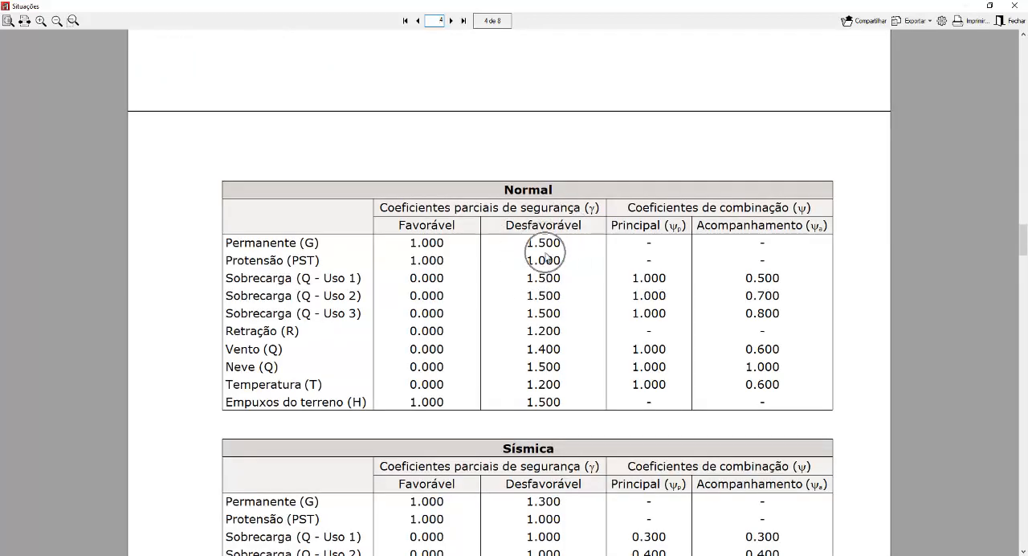
{"action": "key", "text": "ctrl"}
{"action": "key", "text": "ctrl"}
{"action": "key", "text": "ctrl"}
{"action": "left_click", "coordinate": [1013, 8]}
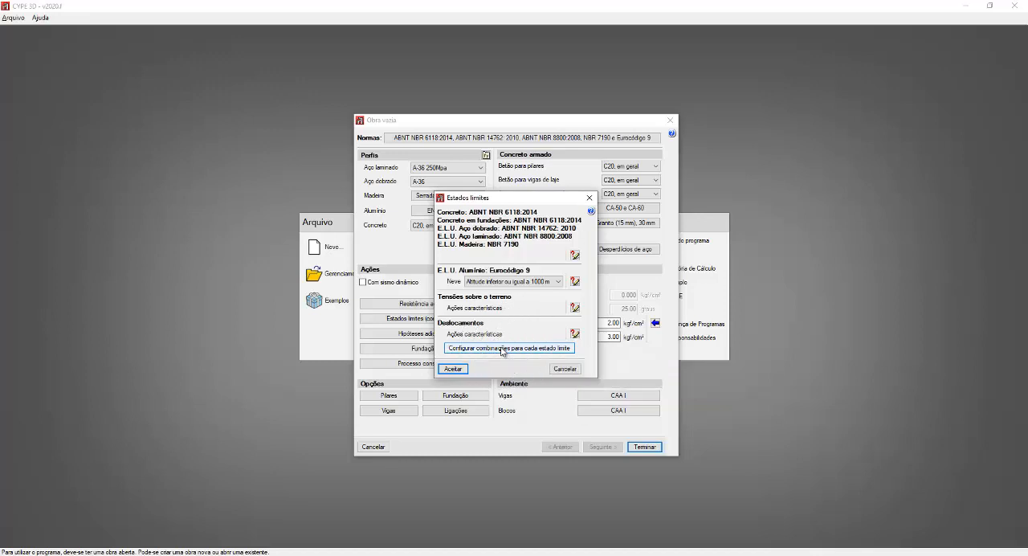
Step: For the displacements limit state, start a user-defined project situation using only majoration coefficients and a use category named 1
{"action": "left_click", "coordinate": [501, 348]}
{"action": "left_click", "coordinate": [502, 349]}
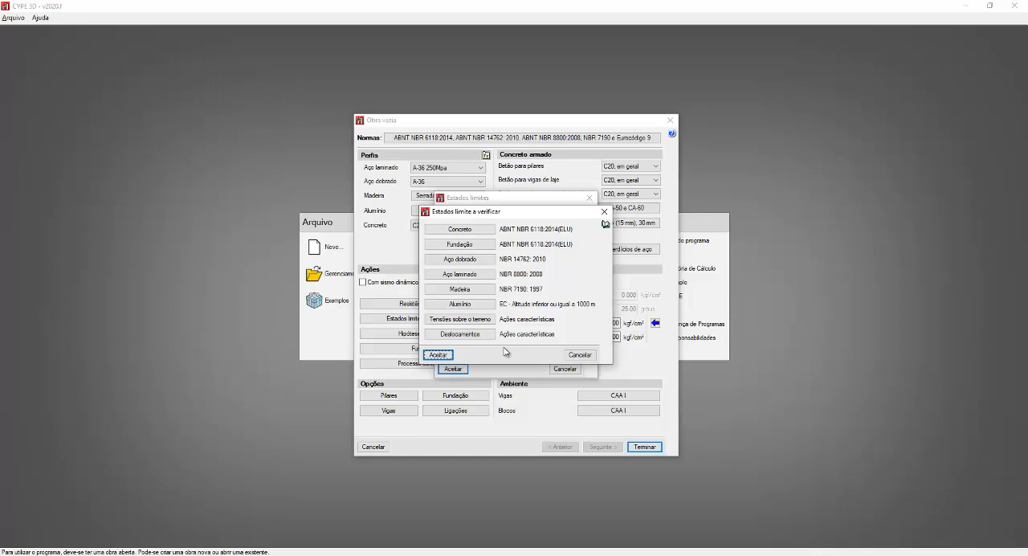
{"action": "left_click", "coordinate": [465, 338]}
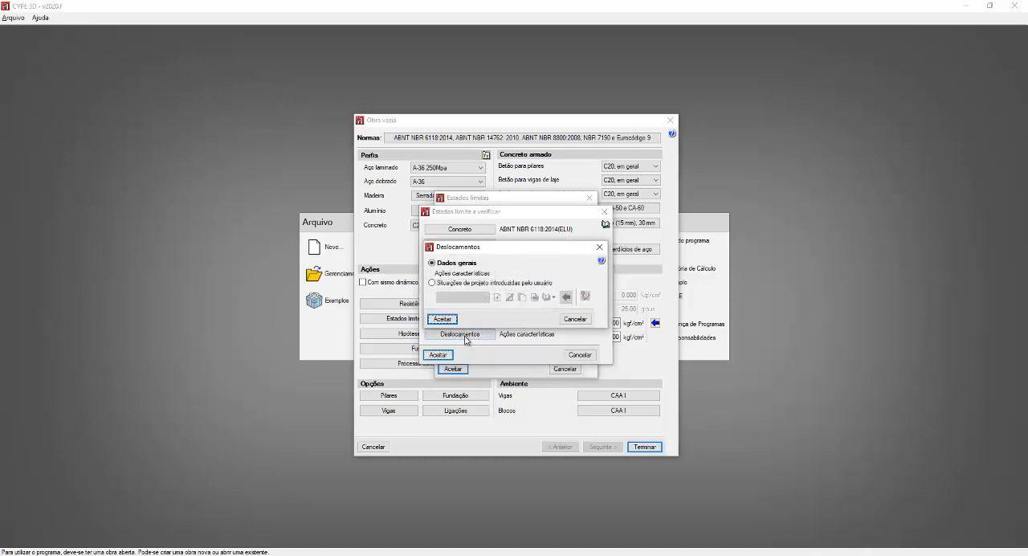
{"action": "left_click", "coordinate": [433, 284]}
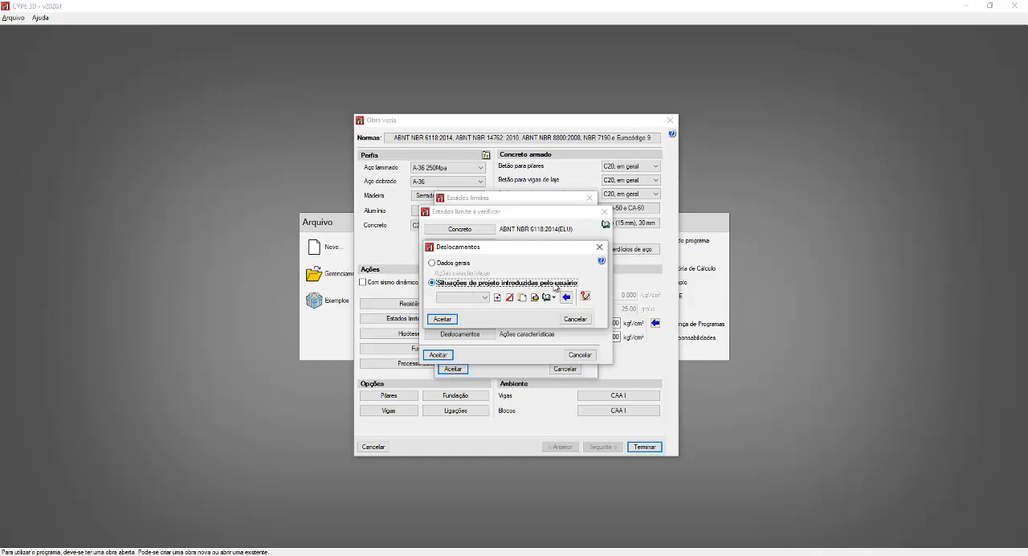
{"action": "left_click", "coordinate": [498, 298]}
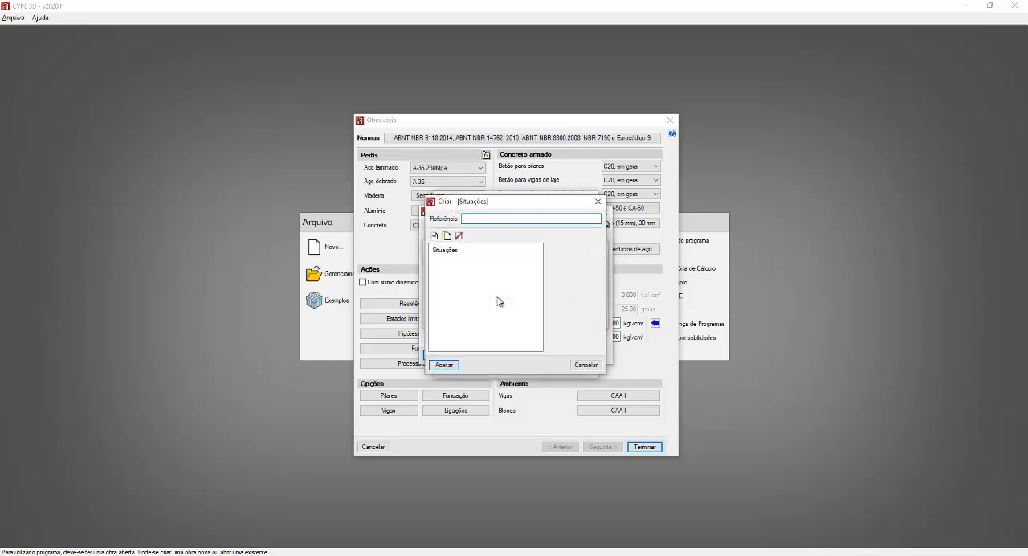
{"action": "left_click", "coordinate": [434, 236]}
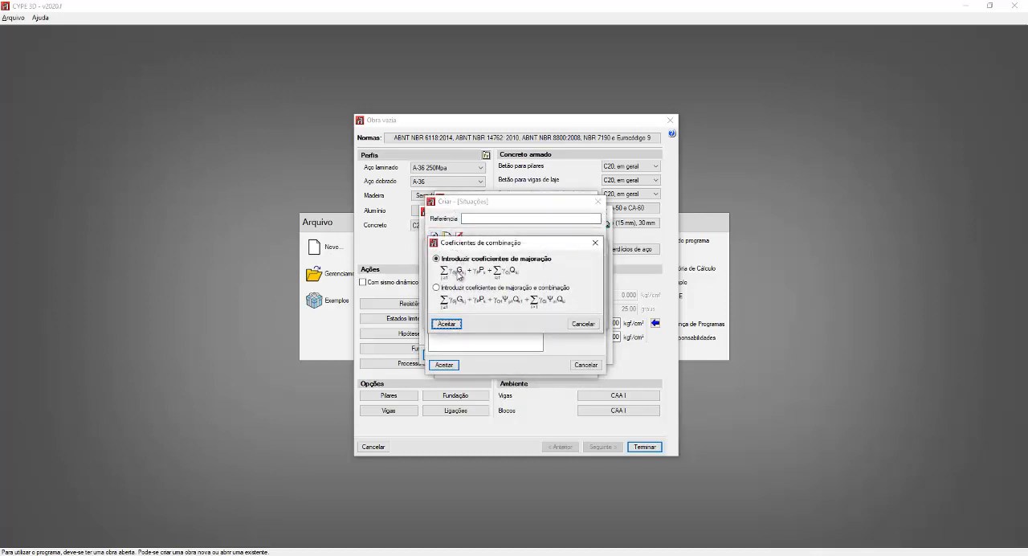
{"action": "left_click", "coordinate": [447, 324]}
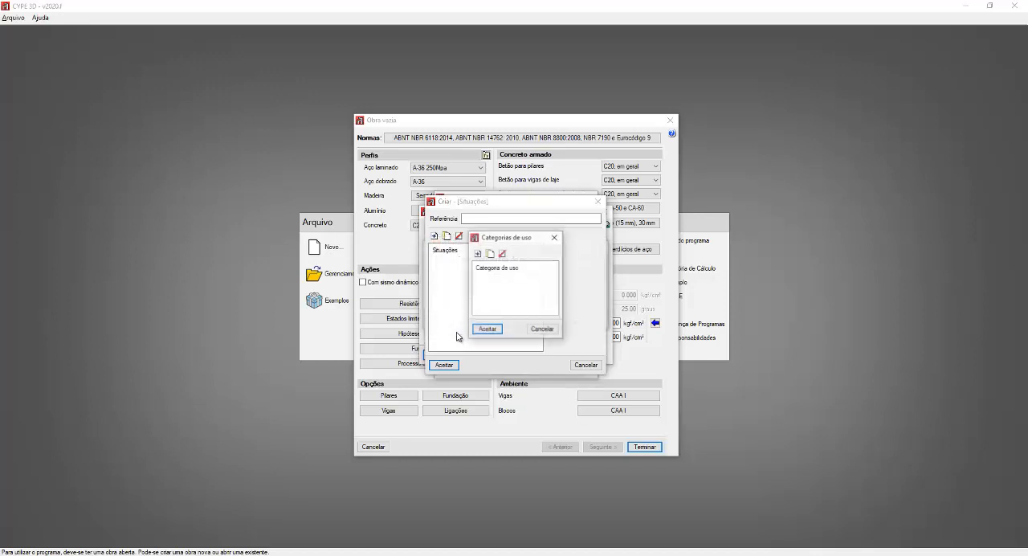
{"action": "left_click", "coordinate": [477, 254]}
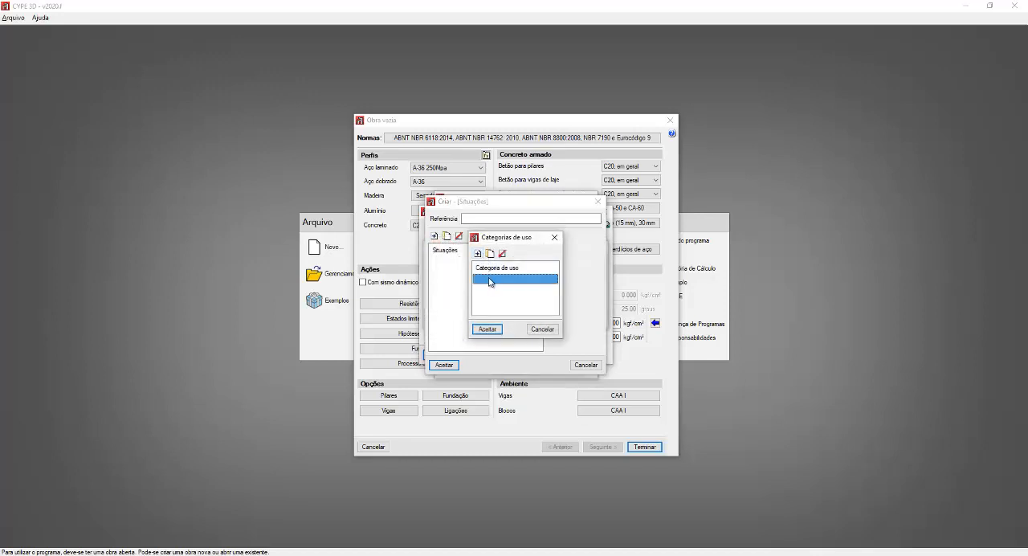
{"action": "left_click", "coordinate": [489, 279]}
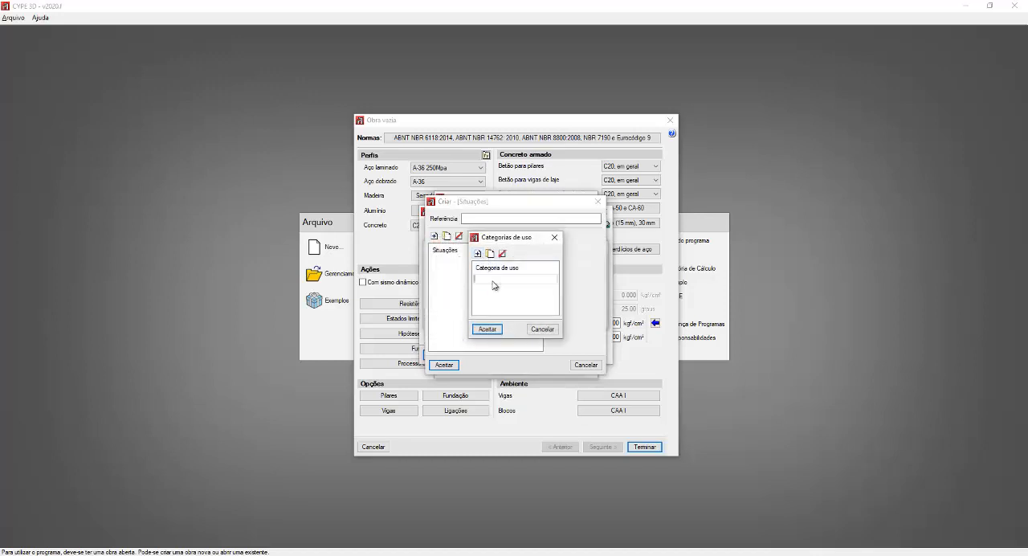
{"action": "left_click", "coordinate": [485, 329]}
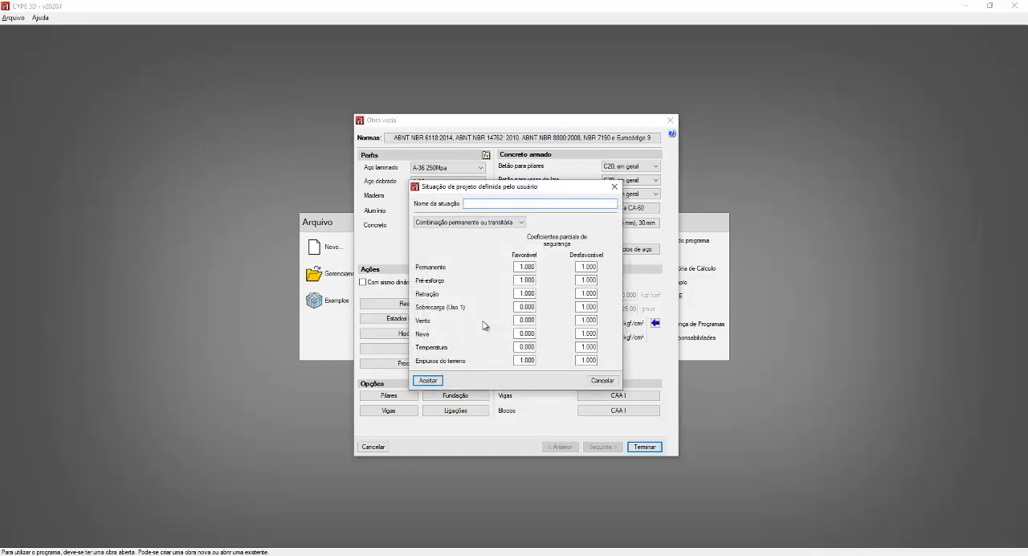
Step: Compare the accidental, Pré-esforço em vazio and seismic types of user-defined situation, and discard the displacement and limit states settings
{"action": "left_click", "coordinate": [489, 223]}
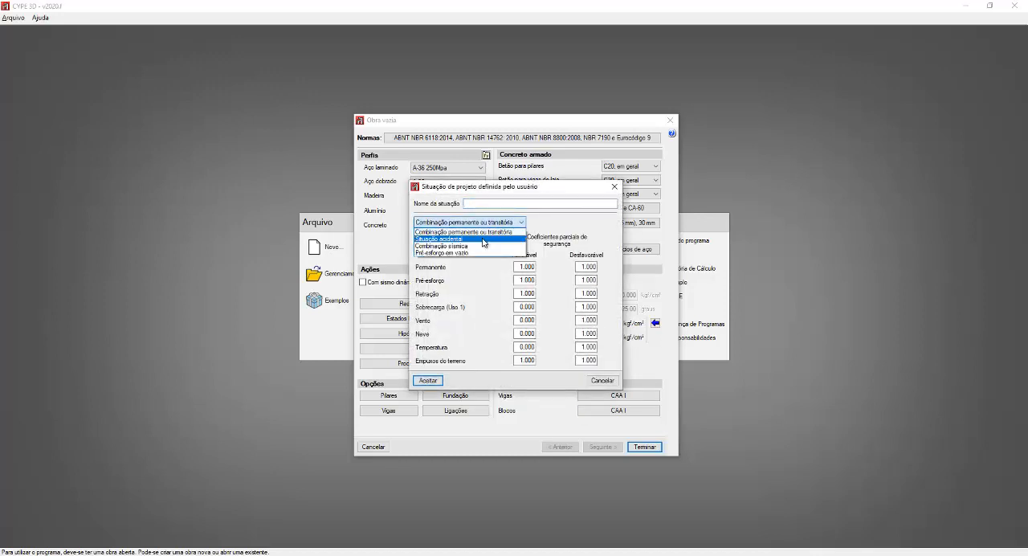
{"action": "left_click", "coordinate": [483, 239]}
{"action": "left_click", "coordinate": [483, 223]}
{"action": "left_click", "coordinate": [466, 252]}
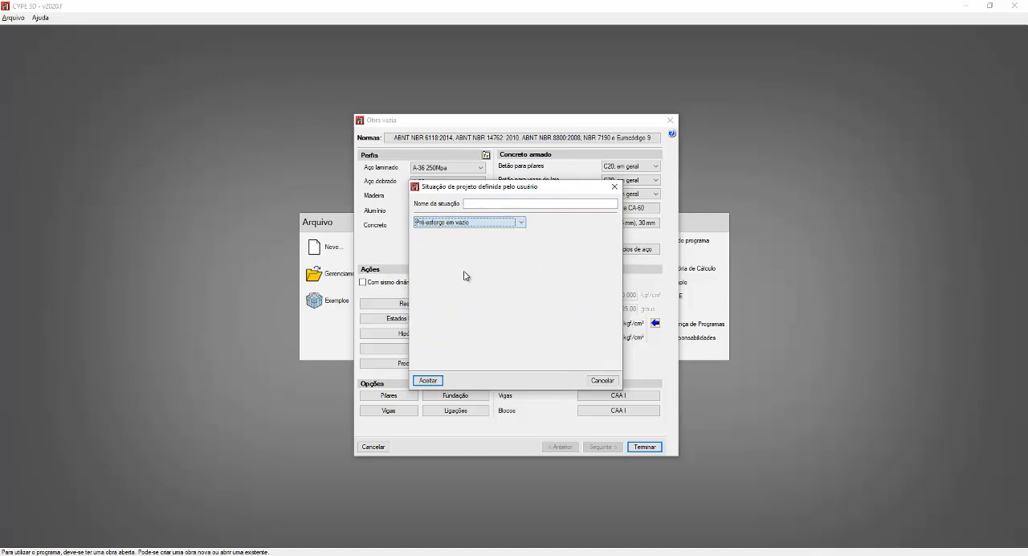
{"action": "left_click", "coordinate": [462, 224]}
{"action": "left_click", "coordinate": [458, 241]}
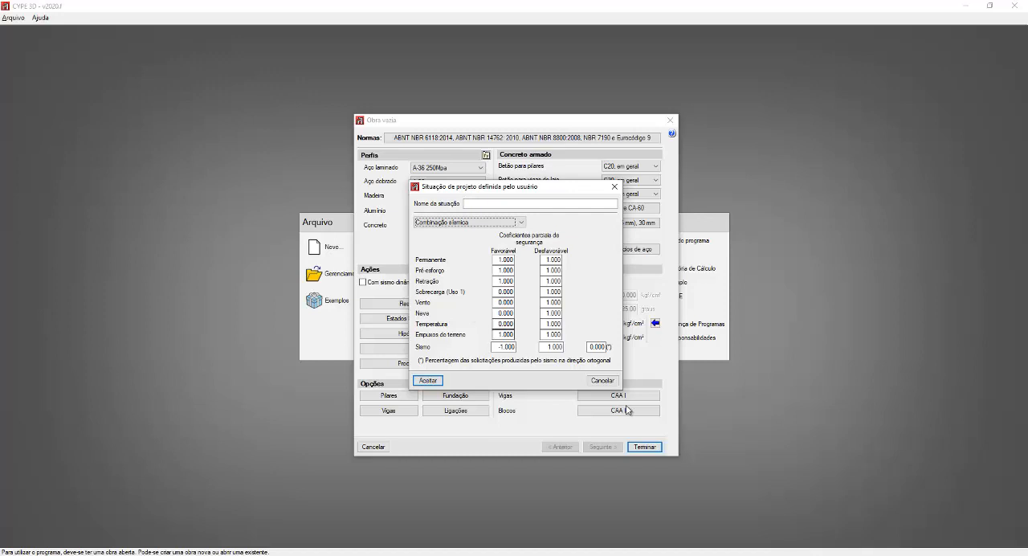
{"action": "left_click", "coordinate": [602, 380]}
{"action": "left_click", "coordinate": [599, 368]}
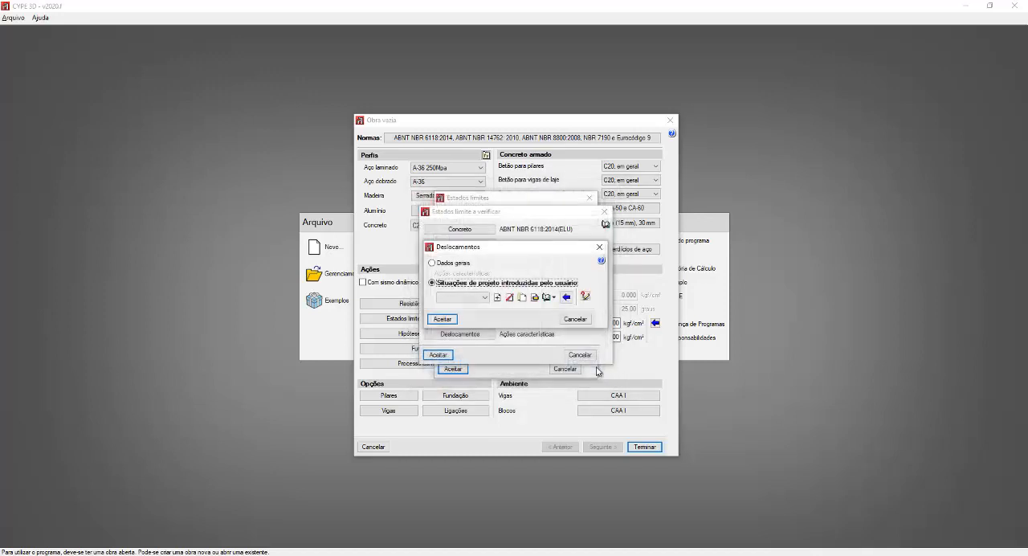
{"action": "left_click", "coordinate": [576, 322]}
{"action": "left_click", "coordinate": [591, 357]}
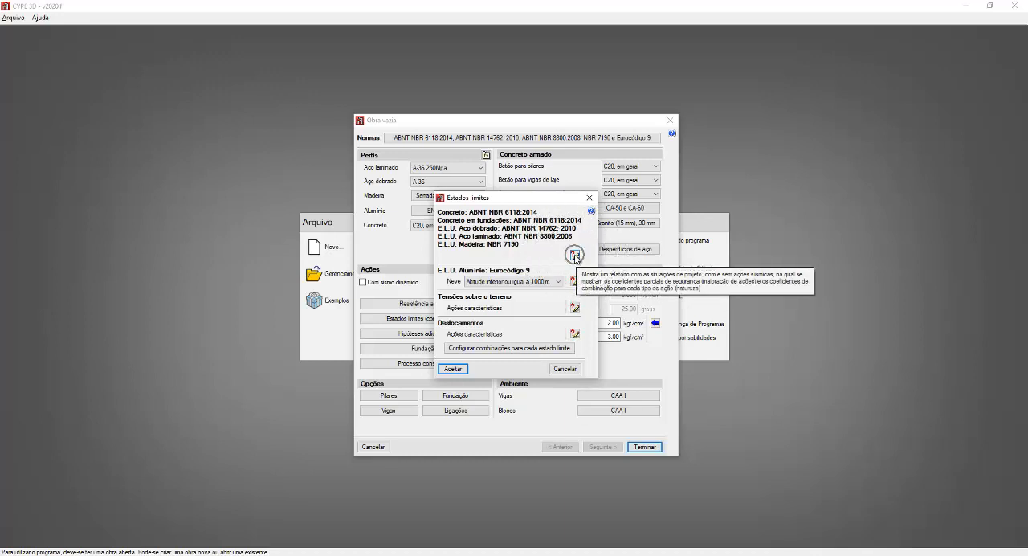
{"action": "left_click", "coordinate": [502, 349]}
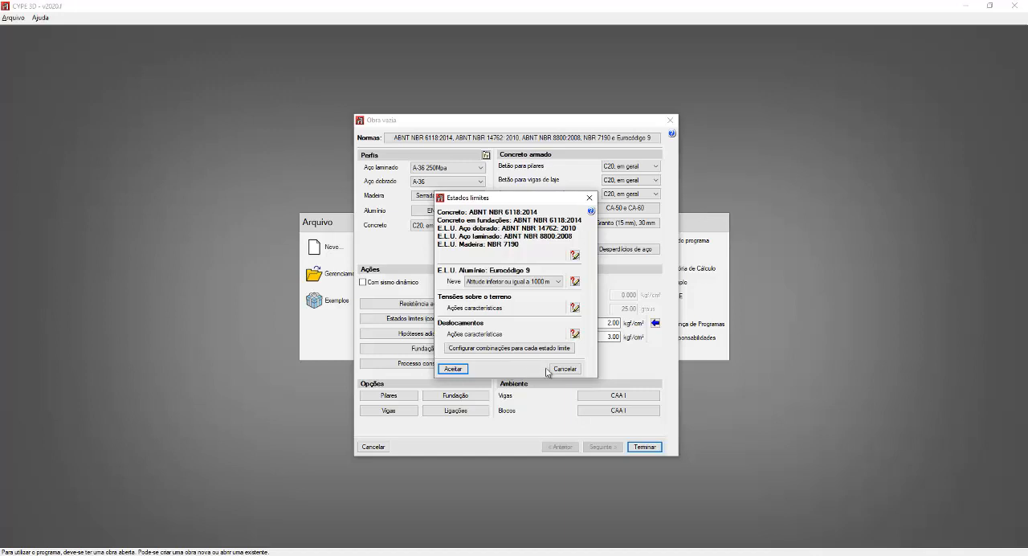
{"action": "left_click", "coordinate": [562, 369]}
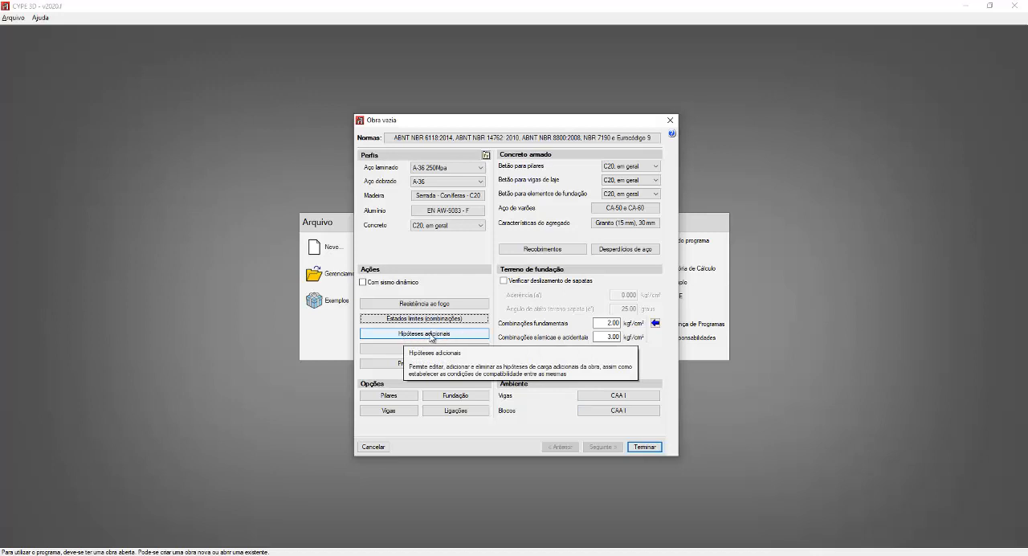
Step: In the additional hypotheses, keep only the use category for commercial, office and public access buildings
{"action": "left_click", "coordinate": [424, 336]}
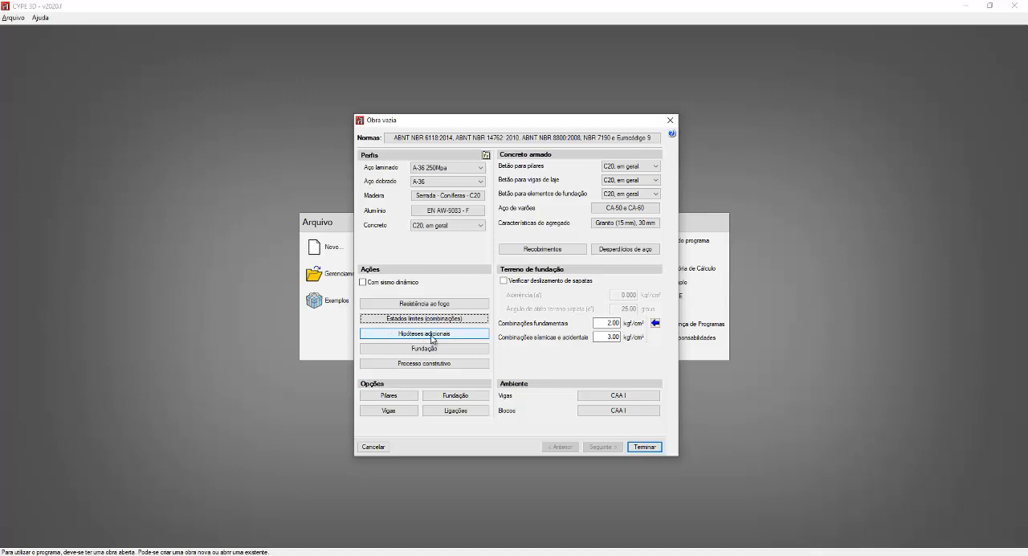
{"action": "left_click", "coordinate": [431, 335]}
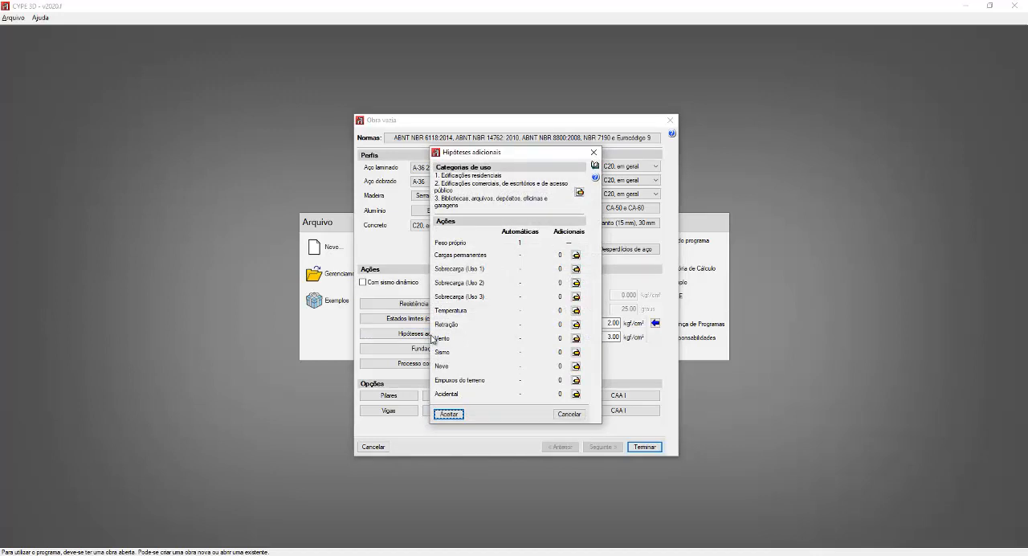
{"action": "key", "text": "ctrl"}
{"action": "key", "text": "ctrl"}
{"action": "left_click", "coordinate": [579, 193]}
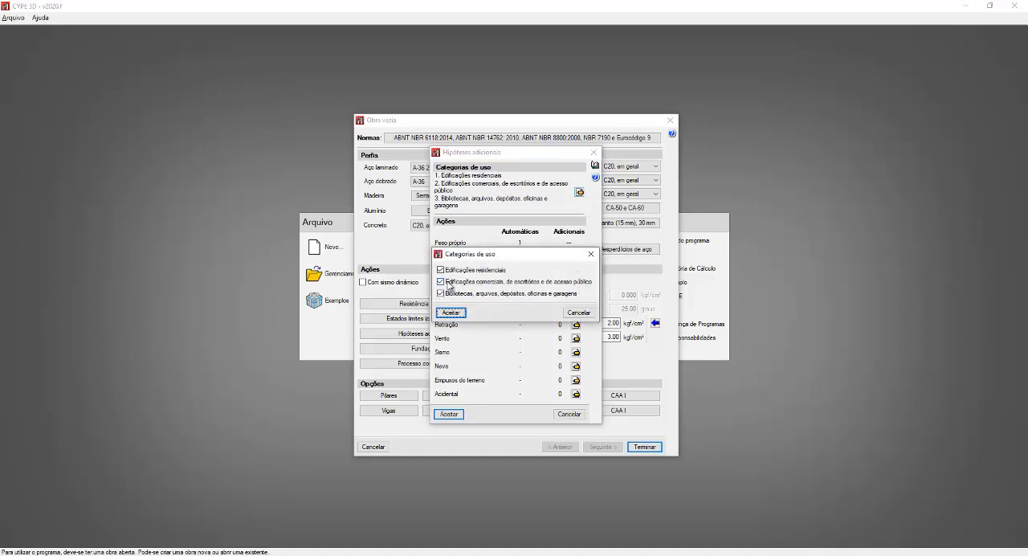
{"action": "left_click", "coordinate": [441, 271]}
{"action": "left_click", "coordinate": [440, 294]}
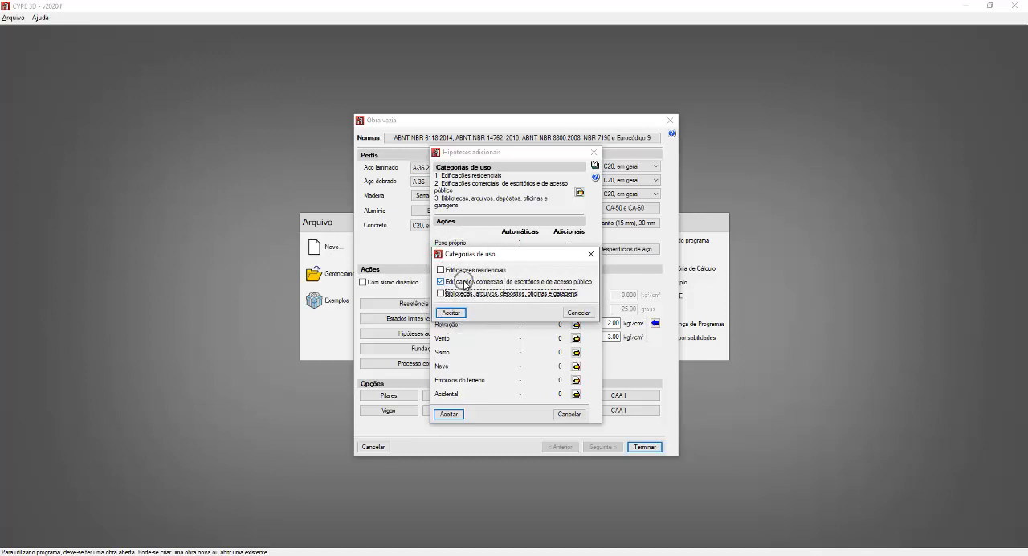
{"action": "left_click", "coordinate": [452, 312]}
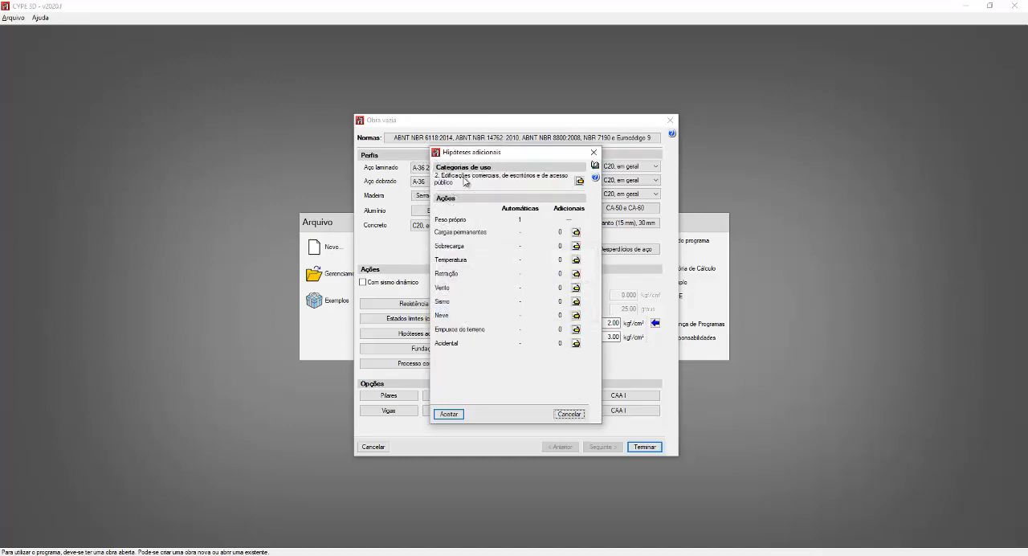
{"action": "left_click_drag", "start_coordinate": [471, 159], "coordinate": [477, 188]}
{"action": "left_click", "coordinate": [477, 197]}
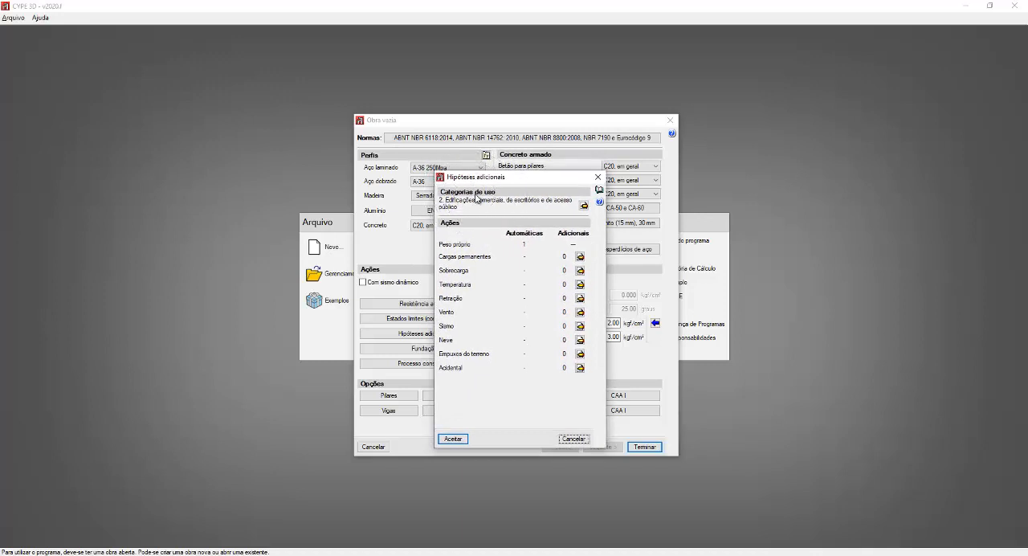
Step: Clear the remaining use category and check the additional hypotheses list for permanent loads without adding one
{"action": "key", "text": "ctrl"}
{"action": "key", "text": "ctrl"}
{"action": "key", "text": "ctrl"}
{"action": "key", "text": "ctrl"}
{"action": "left_click", "coordinate": [584, 206]}
{"action": "left_click", "coordinate": [455, 306]}
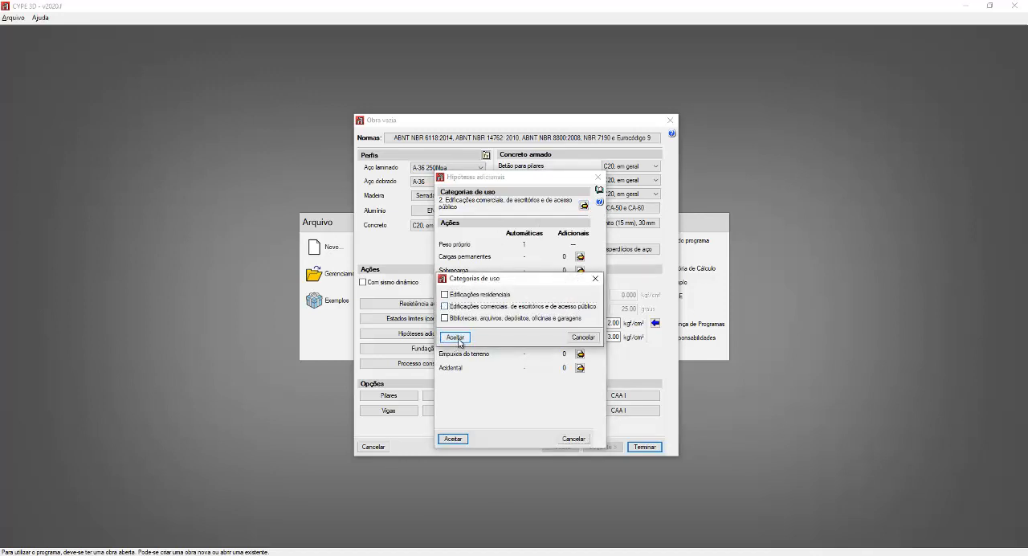
{"action": "left_click", "coordinate": [454, 336]}
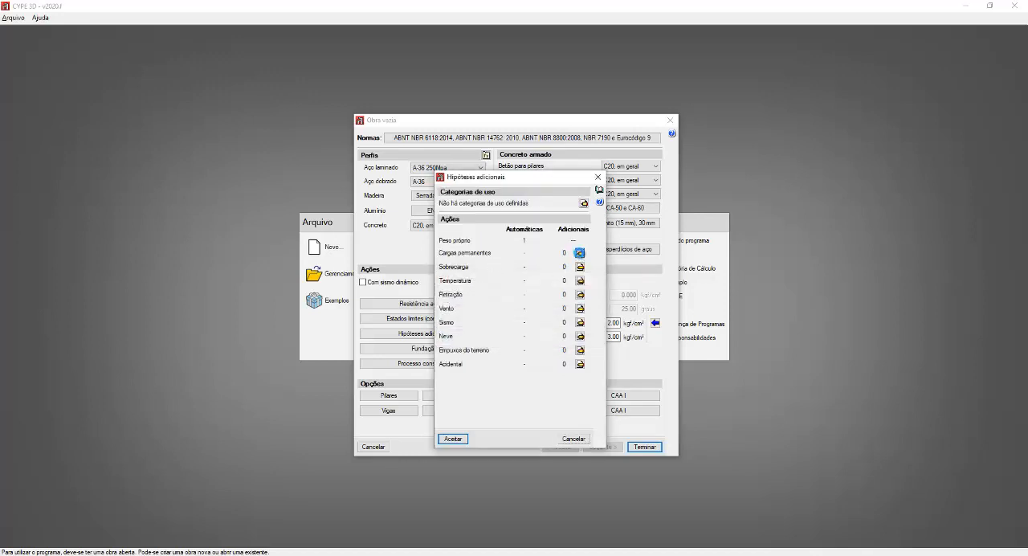
{"action": "left_click", "coordinate": [579, 252]}
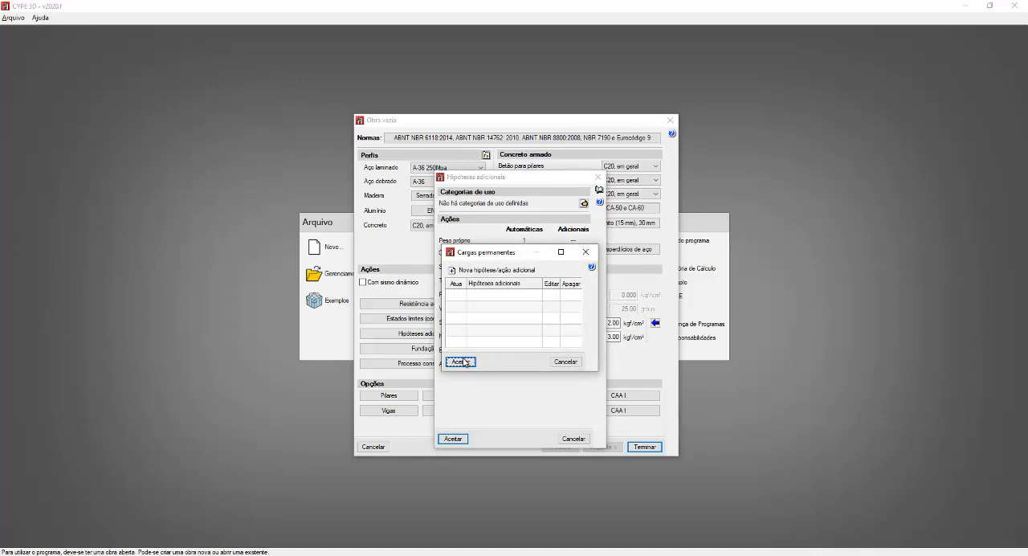
{"action": "left_click", "coordinate": [566, 362]}
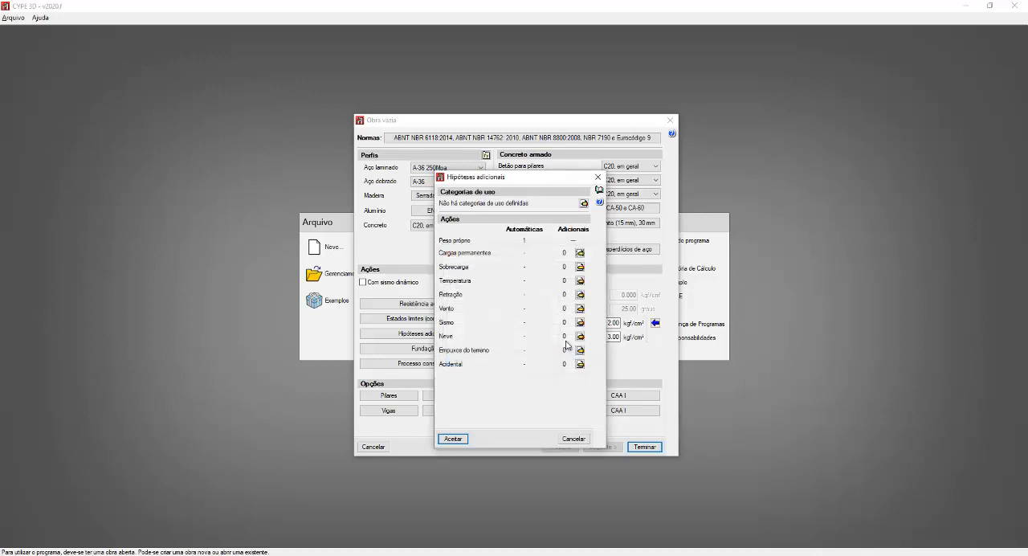
Step: Re-enable the use category Edificações comerciais, de escritórios e de acesso público
{"action": "left_click", "coordinate": [584, 203]}
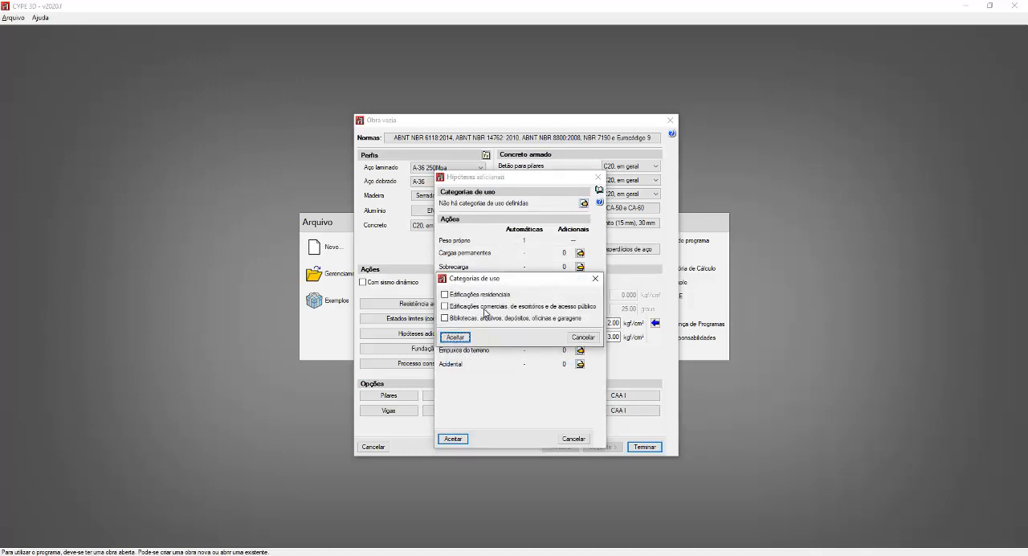
{"action": "left_click", "coordinate": [486, 308]}
{"action": "left_click", "coordinate": [455, 337]}
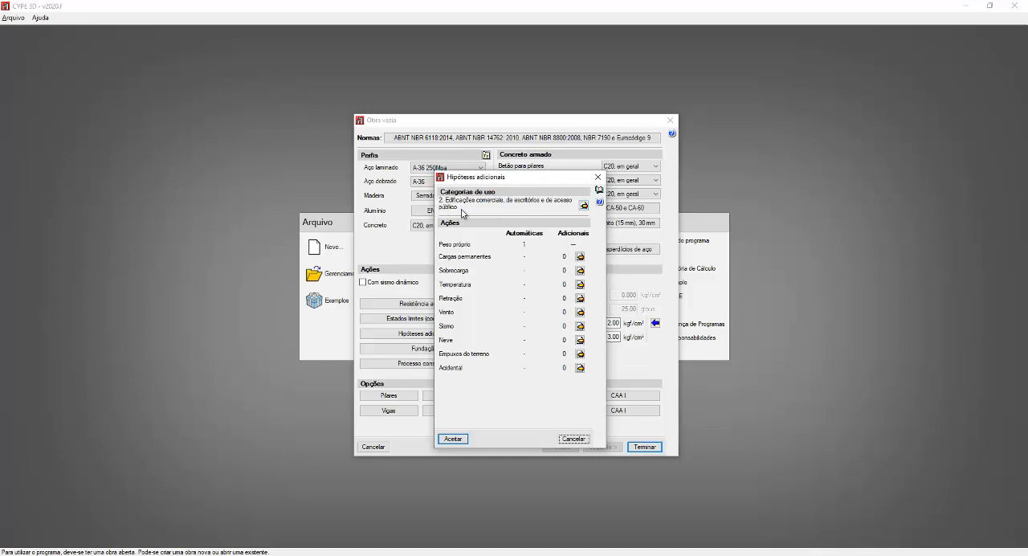
Step: Read the dialog help on the automatic and additional load hypotheses columns
{"action": "left_click", "coordinate": [599, 201]}
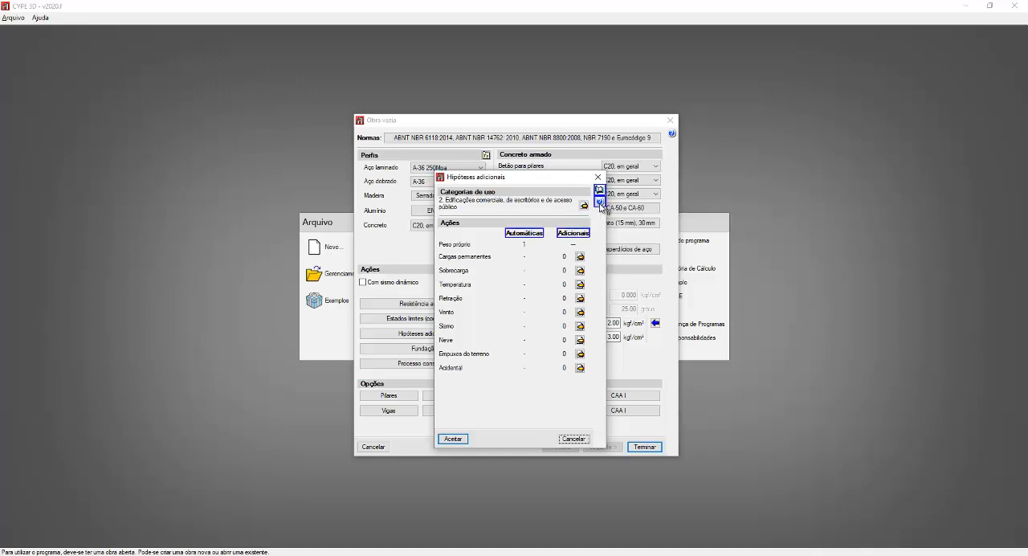
{"action": "mouse_move", "coordinate": [530, 238]}
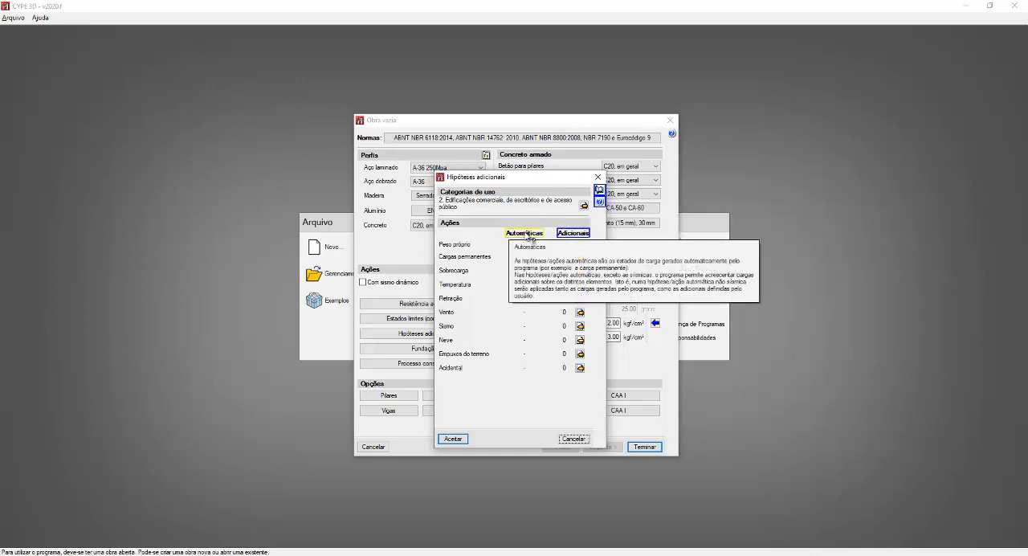
{"action": "mouse_move", "coordinate": [572, 236]}
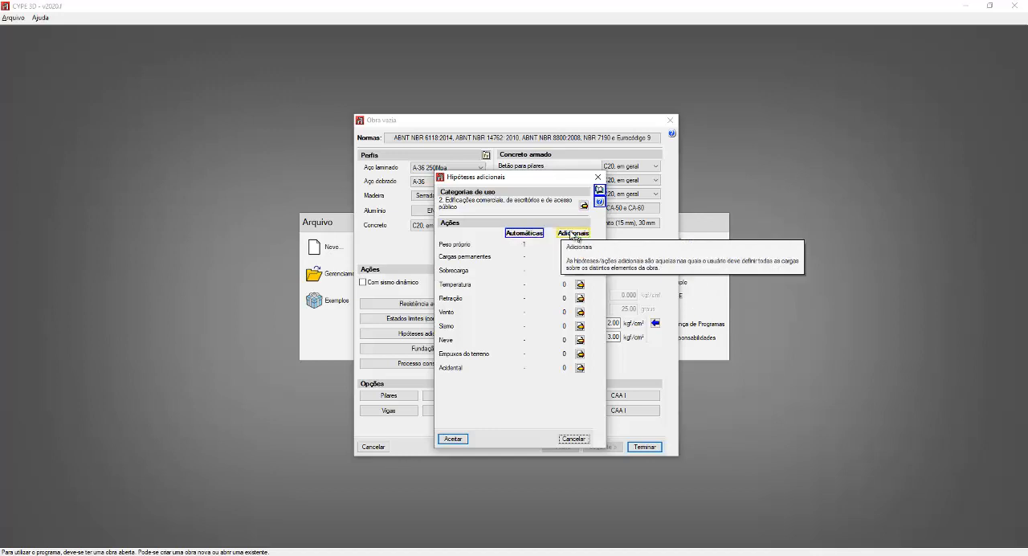
Step: Read the detailed help document on using the additional hypotheses dialog and its use categories, and close it
{"action": "left_click", "coordinate": [596, 220]}
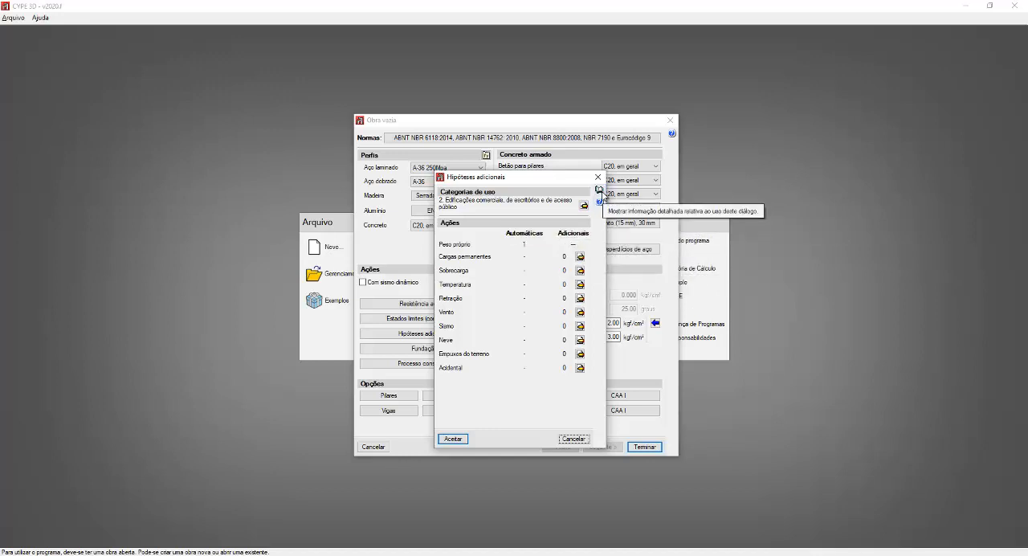
{"action": "left_click", "coordinate": [598, 190]}
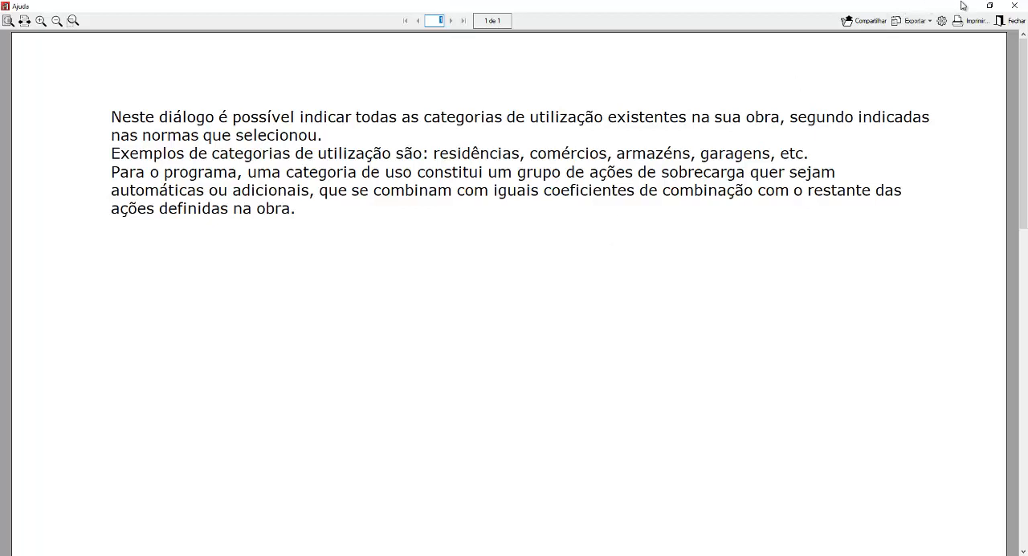
{"action": "left_click", "coordinate": [1012, 18]}
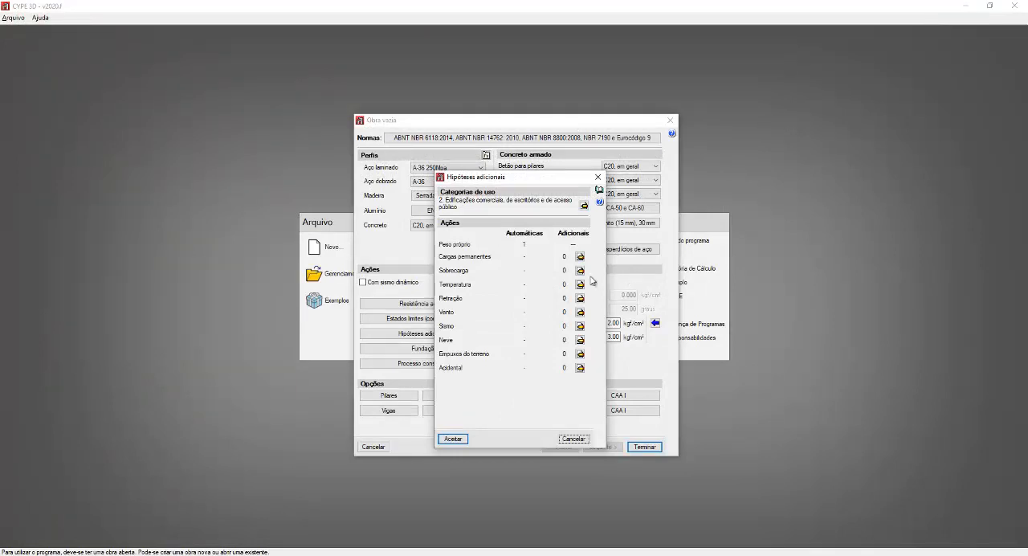
{"action": "left_click", "coordinate": [450, 228]}
{"action": "left_click", "coordinate": [523, 250]}
{"action": "left_click", "coordinate": [524, 250]}
{"action": "left_click", "coordinate": [524, 250]}
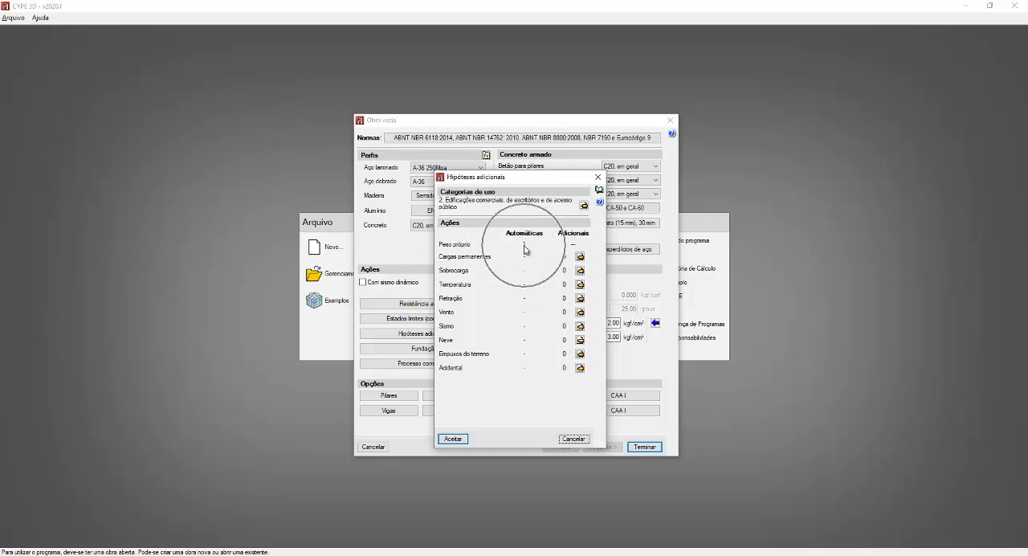
{"action": "left_click", "coordinate": [524, 249]}
{"action": "key", "text": "ctrl"}
{"action": "key", "text": "ctrl"}
{"action": "key", "text": "ctrl"}
{"action": "key", "text": "ctrl"}
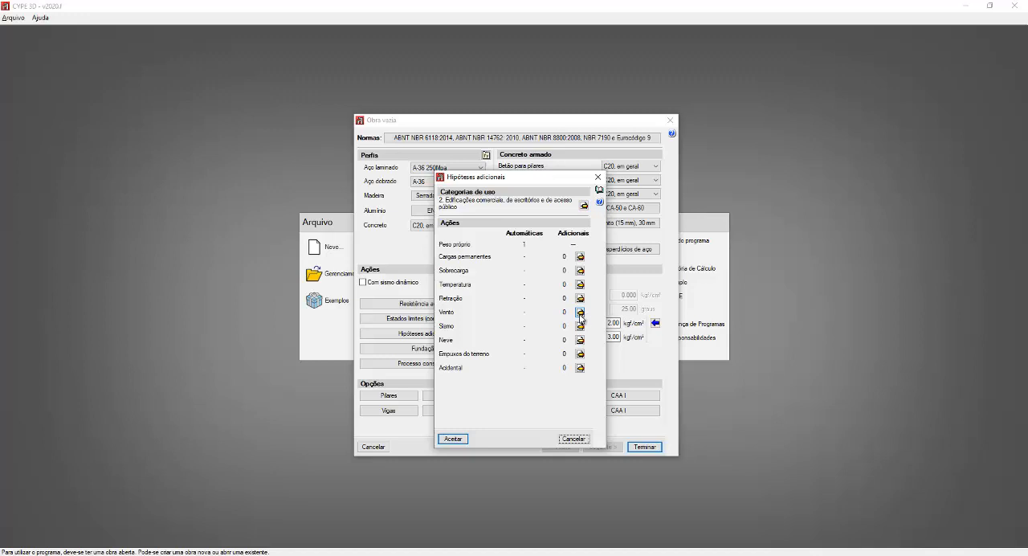
{"action": "left_click", "coordinate": [580, 313]}
{"action": "left_click", "coordinate": [580, 314]}
{"action": "left_click", "coordinate": [580, 314]}
{"action": "key", "text": "ctrl"}
{"action": "key", "text": "ctrl"}
{"action": "mouse_move", "coordinate": [574, 237]}
{"action": "key", "text": "ctrl"}
{"action": "key", "text": "ctrl"}
{"action": "key", "text": "ctrl"}
{"action": "key", "text": "ctrl"}
Step: Open the additional hypotheses list for the wind action (Vento) and enlarge its window
{"action": "left_click", "coordinate": [580, 312]}
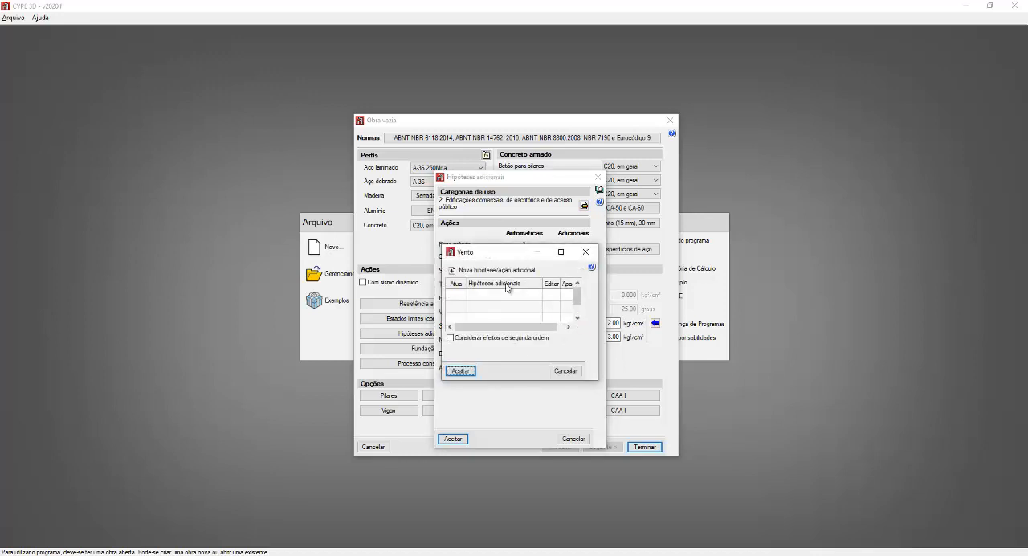
{"action": "left_click_drag", "start_coordinate": [487, 258], "coordinate": [264, 72]}
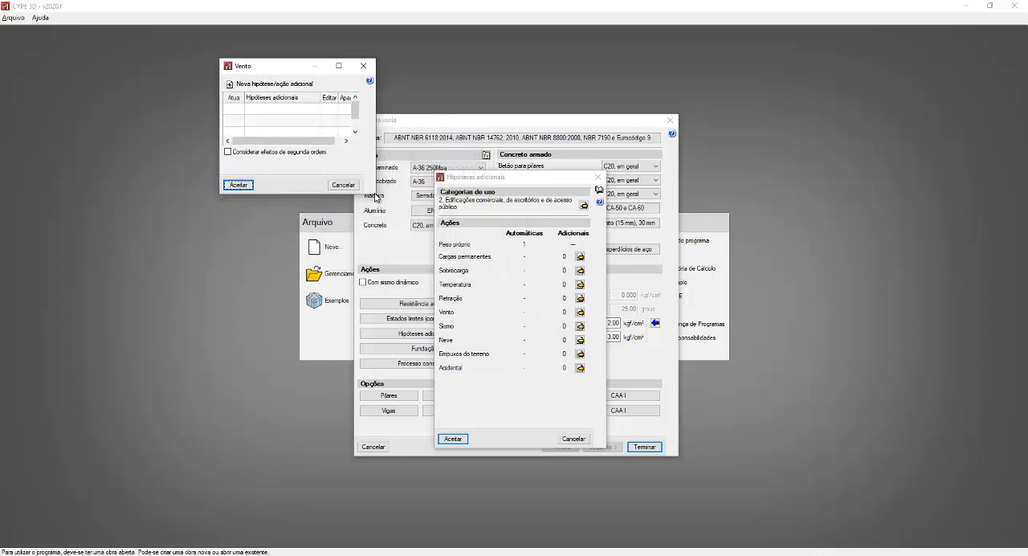
{"action": "left_click_drag", "start_coordinate": [375, 178], "coordinate": [853, 224]}
{"action": "left_click_drag", "start_coordinate": [782, 193], "coordinate": [766, 488]}
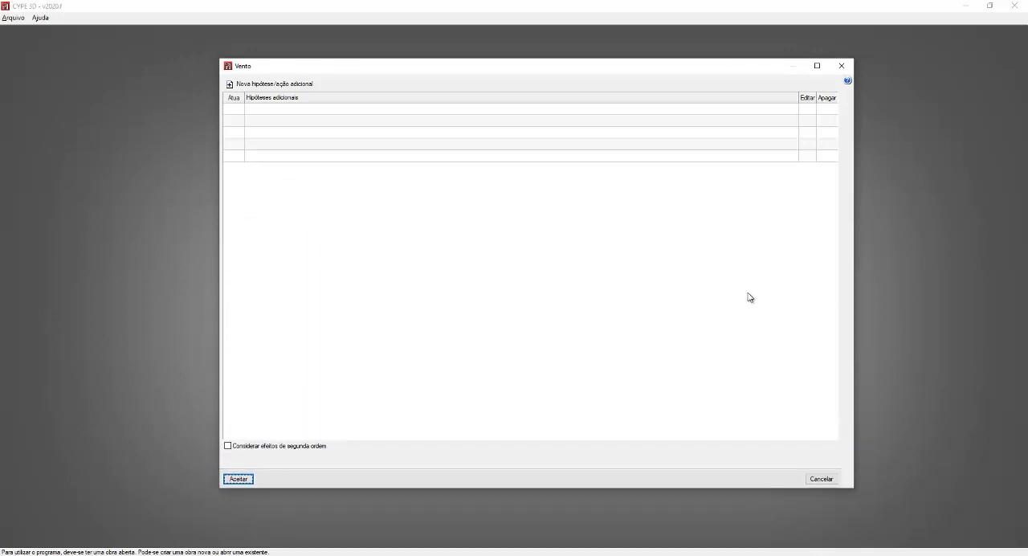
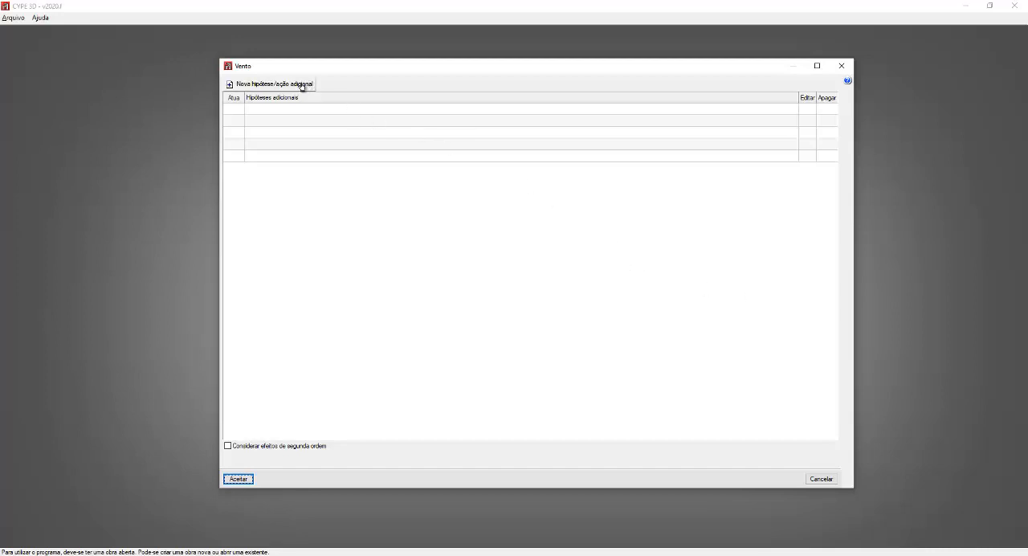
Step: Add the wind hypothesis V 1 with the description PRESSÃO LATERAL ESQUERDA
{"action": "left_click", "coordinate": [260, 86]}
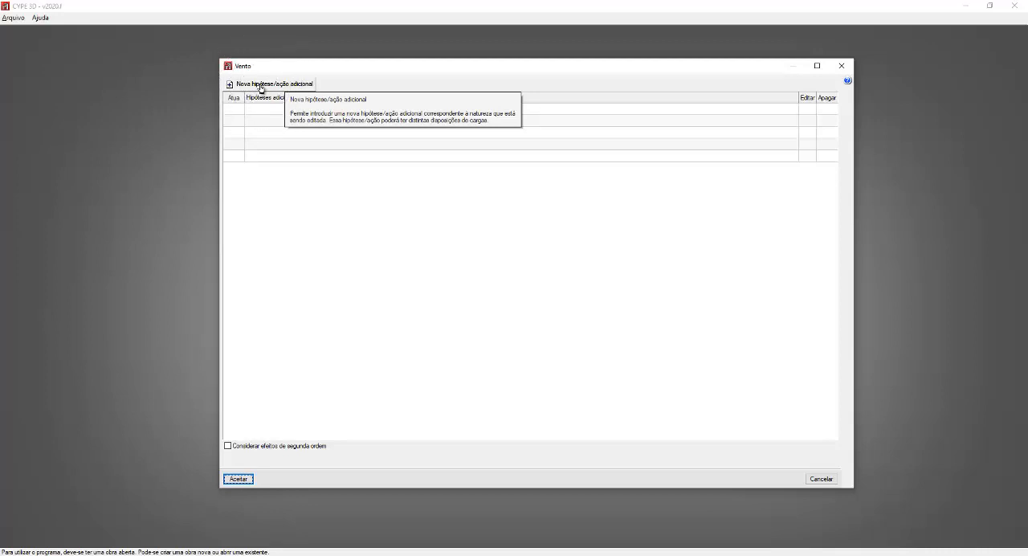
{"action": "left_click", "coordinate": [260, 86]}
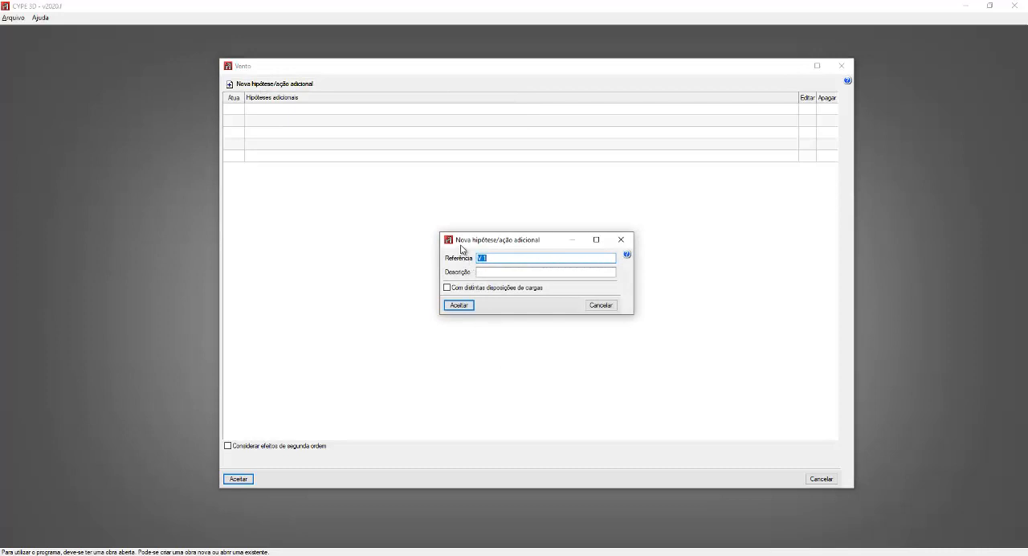
{"action": "left_click", "coordinate": [501, 254]}
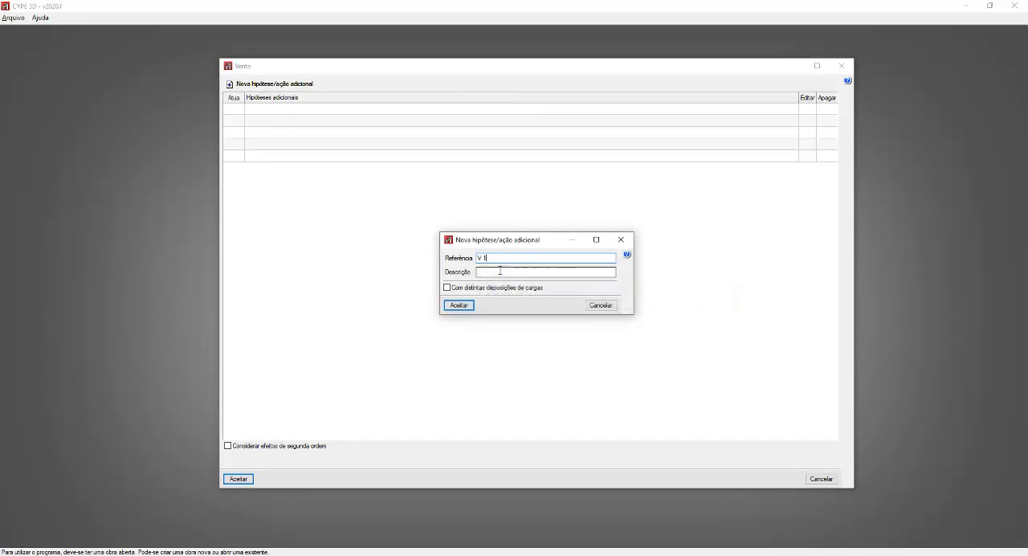
{"action": "left_click", "coordinate": [500, 271]}
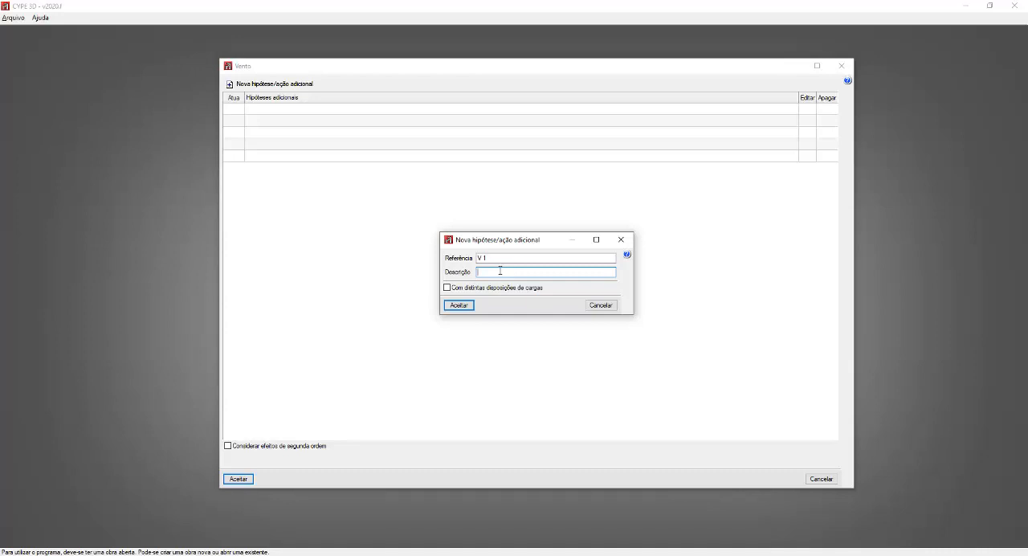
{"action": "type", "text": "PRESSÃO LATERAL ESQUERDA"}
{"action": "left_click", "coordinate": [457, 306]}
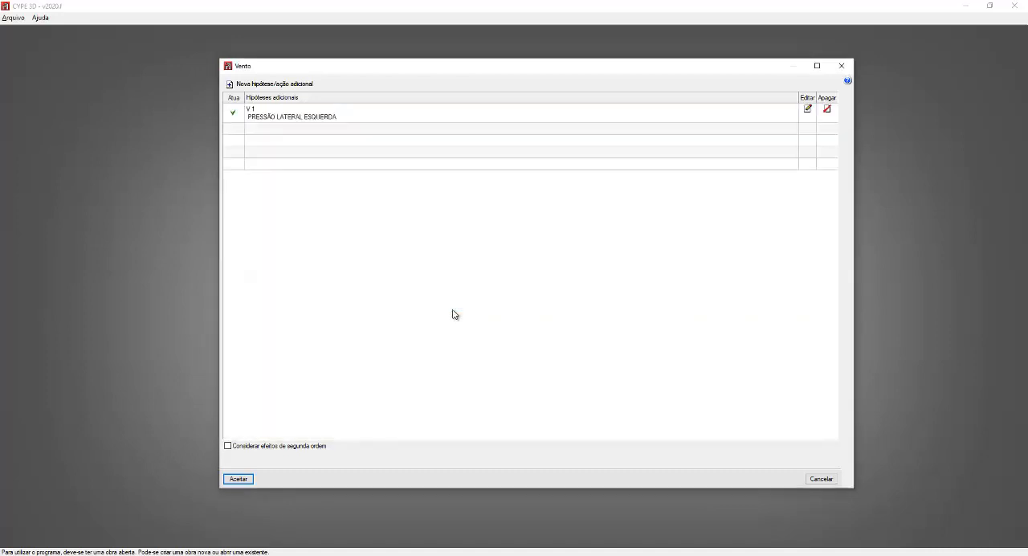
Step: Add a second wind hypothesis, V 2, with the description PRESSÃO LATERAL DIREIRA
{"action": "left_click", "coordinate": [287, 91]}
{"action": "left_click", "coordinate": [498, 273]}
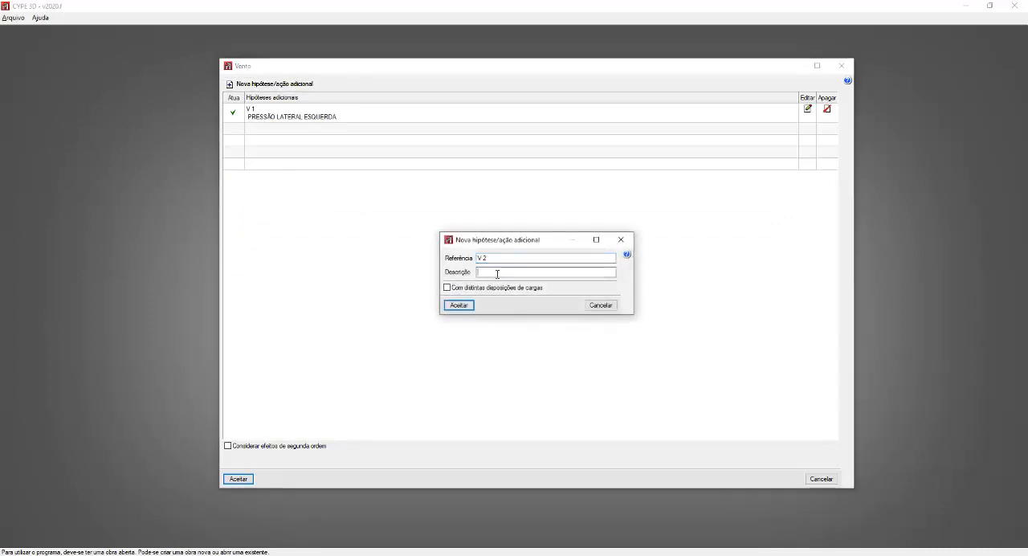
{"action": "type", "text": "PRESSÃO LATERAL"}
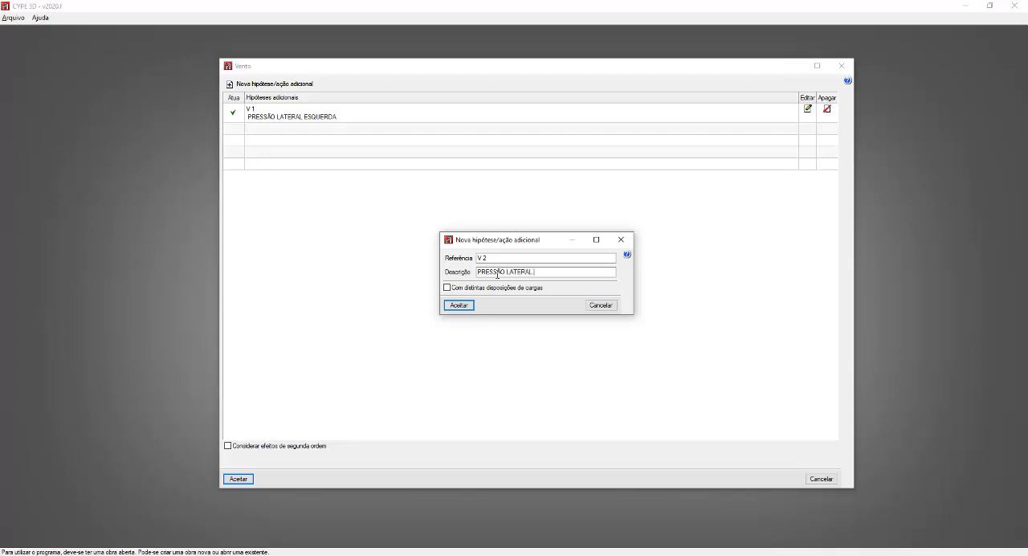
{"action": "type", "text": " DIREIRA"}
{"action": "left_click", "coordinate": [469, 307]}
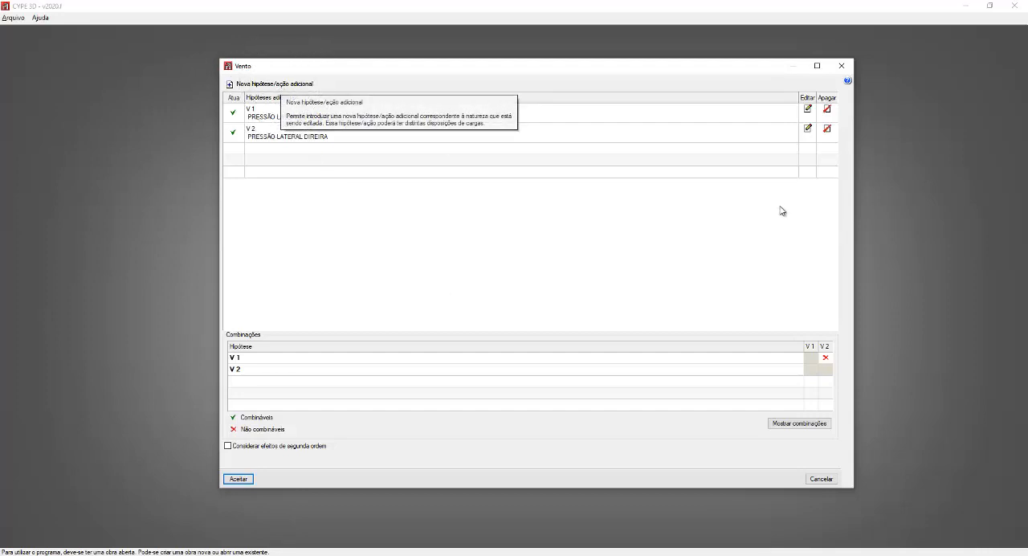
Step: Delete both wind hypotheses, V 2 and V 1, from the additional hypotheses list
{"action": "left_click", "coordinate": [828, 131]}
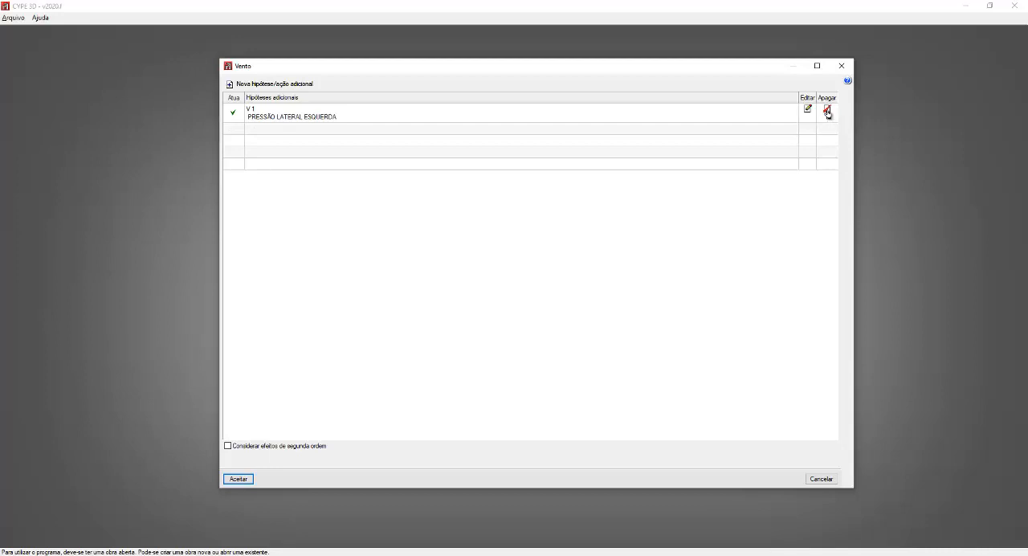
{"action": "left_click", "coordinate": [827, 112]}
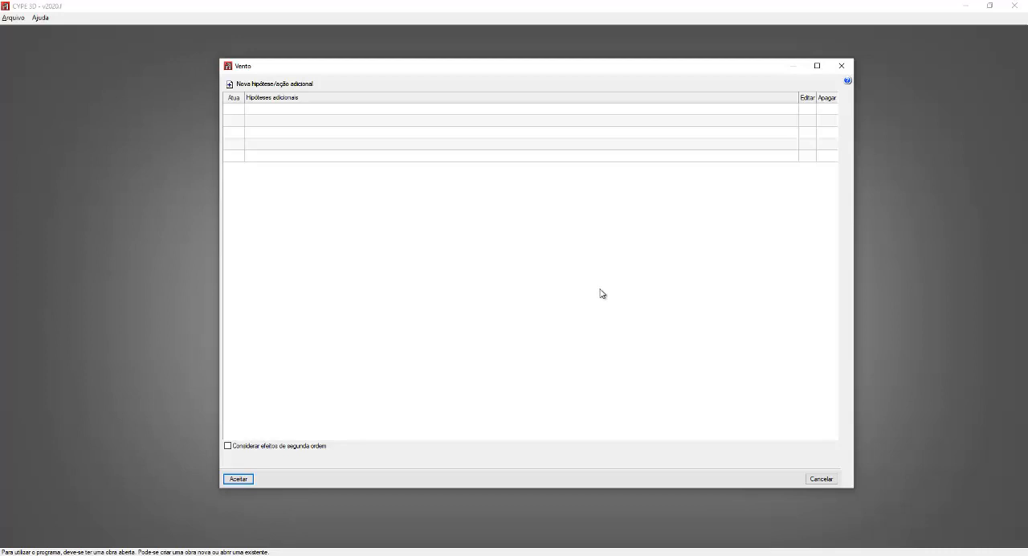
Step: Start a new wind hypothesis V 1 with distinct load arrangements enabled and enlarge its dialog
{"action": "left_click", "coordinate": [285, 85]}
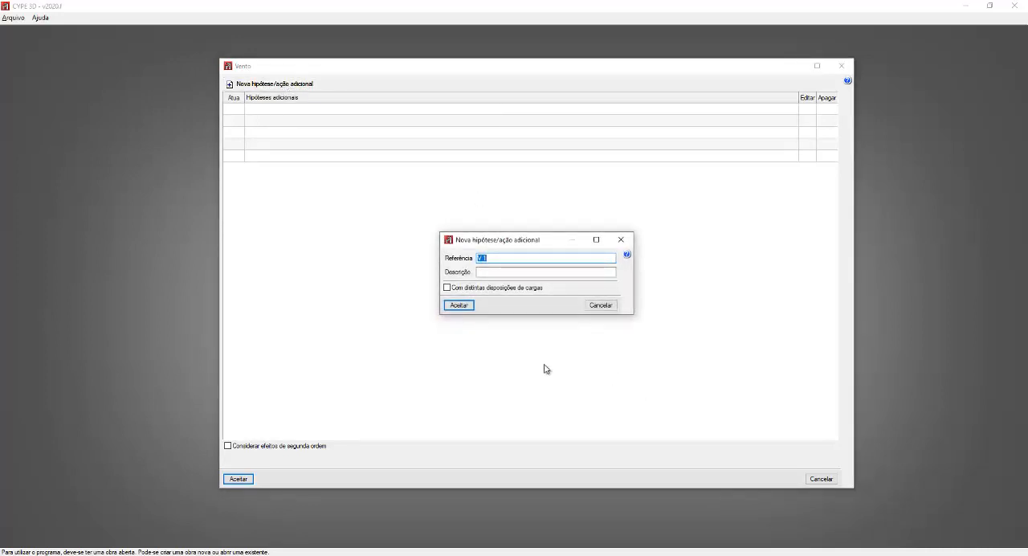
{"action": "mouse_move", "coordinate": [448, 291]}
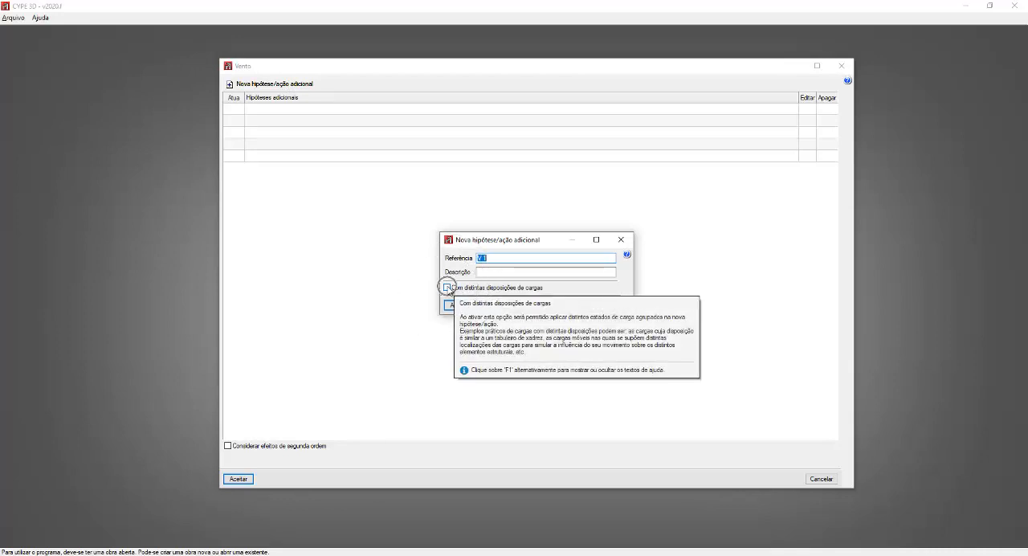
{"action": "left_click", "coordinate": [448, 289]}
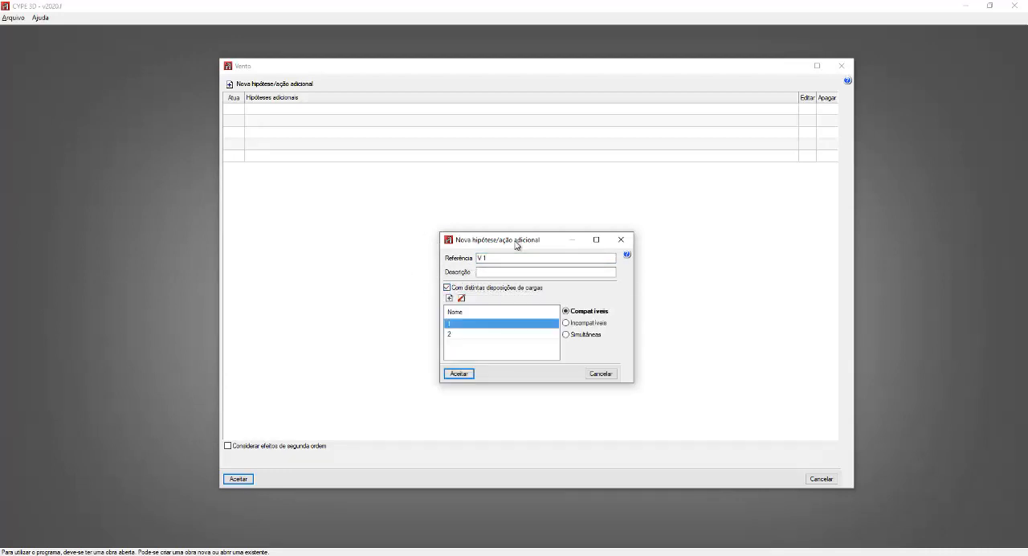
{"action": "left_click_drag", "start_coordinate": [516, 228], "coordinate": [523, 130]}
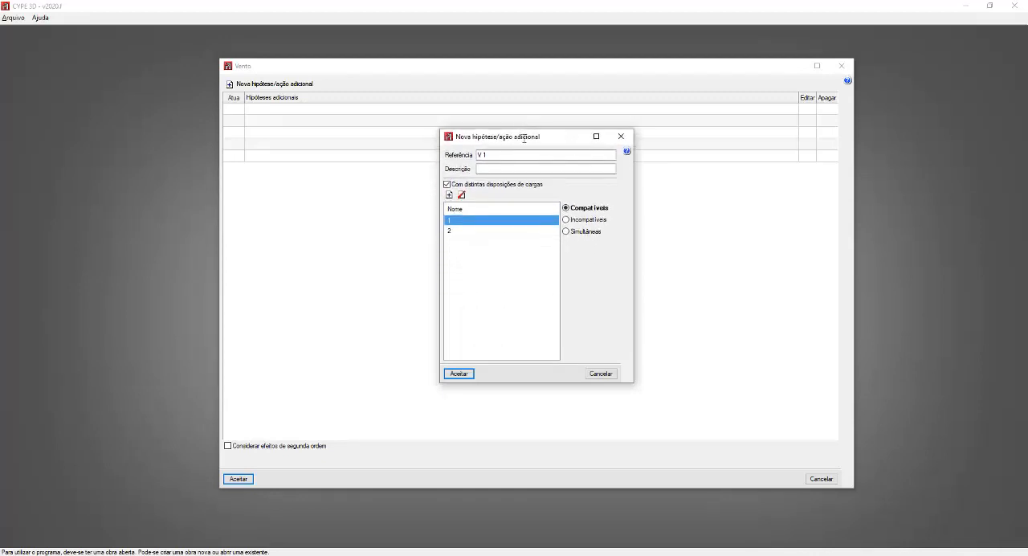
Step: Add three more load arrangements, 3, 4 and 5, to the wind hypothesis V 1
{"action": "left_click", "coordinate": [511, 229]}
{"action": "left_click", "coordinate": [504, 220]}
{"action": "key", "text": "ctrl"}
{"action": "key", "text": "ctrl"}
{"action": "key", "text": "ctrl"}
{"action": "left_click", "coordinate": [449, 195]}
{"action": "left_click", "coordinate": [449, 195]}
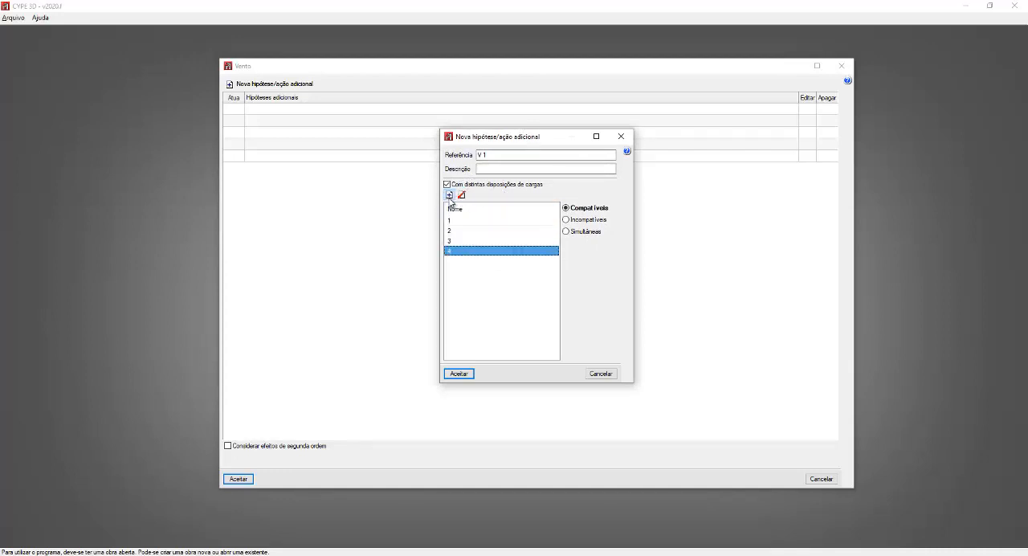
{"action": "left_click", "coordinate": [449, 195]}
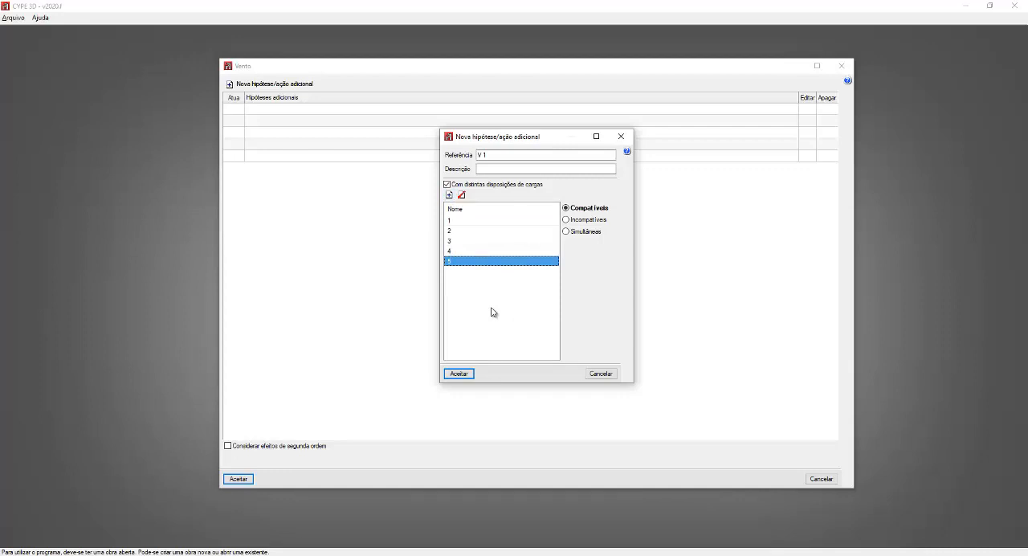
Step: Rename load arrangement 5 as SUCÇÃO and arrangement 1 as PRESSÃO X
{"action": "left_click", "coordinate": [465, 262]}
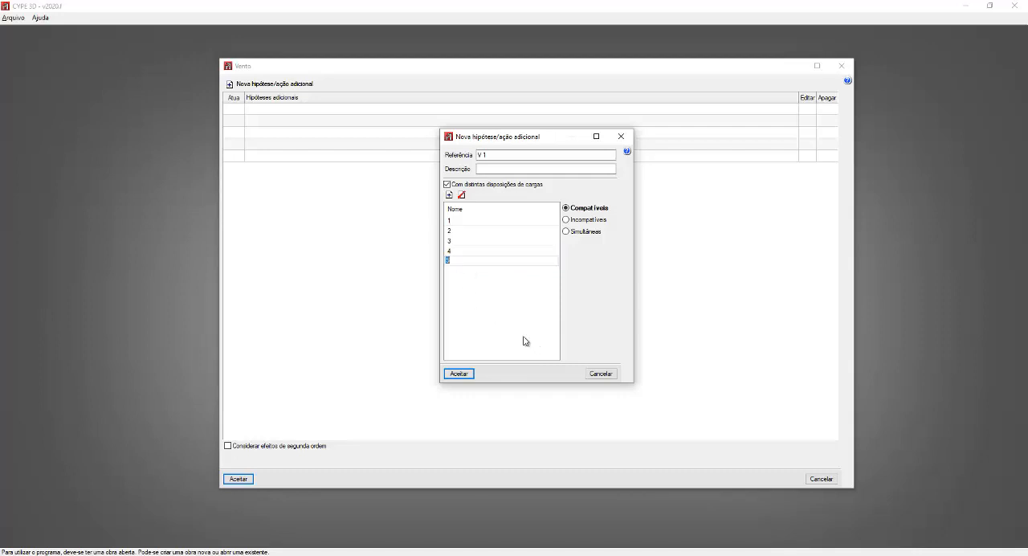
{"action": "type", "text": "SUCÇÃO"}
{"action": "left_click", "coordinate": [458, 221]}
{"action": "type", "text": "PRESSÃO"}
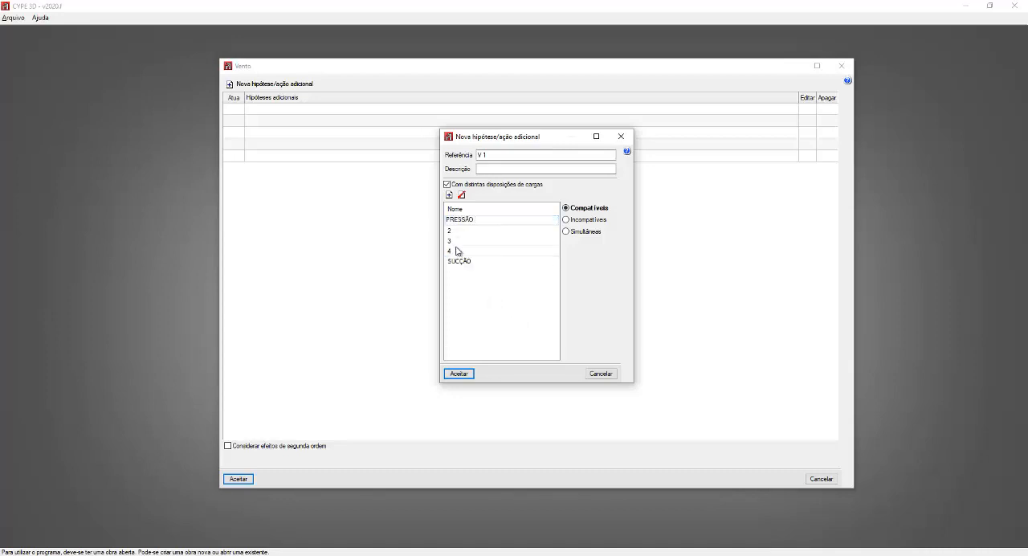
{"action": "type", "text": " X"}
Step: Rename load arrangements 2, 3 and 4 as PRESSÃO Y, PRESSÃO -X and PRESSÃO -Y
{"action": "left_click", "coordinate": [462, 232]}
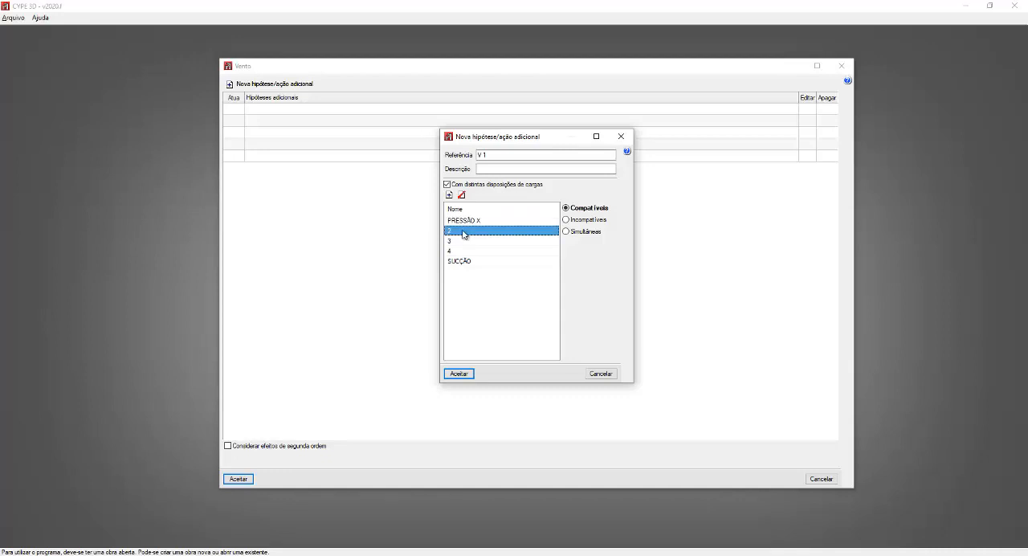
{"action": "type", "text": "PRESSÃO"}
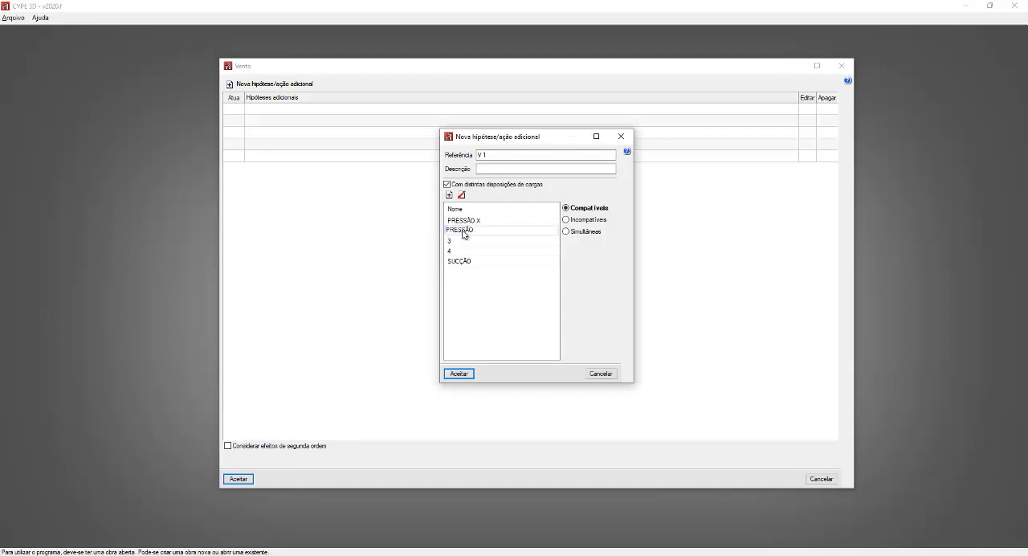
{"action": "type", "text": " Y"}
{"action": "left_click", "coordinate": [452, 242]}
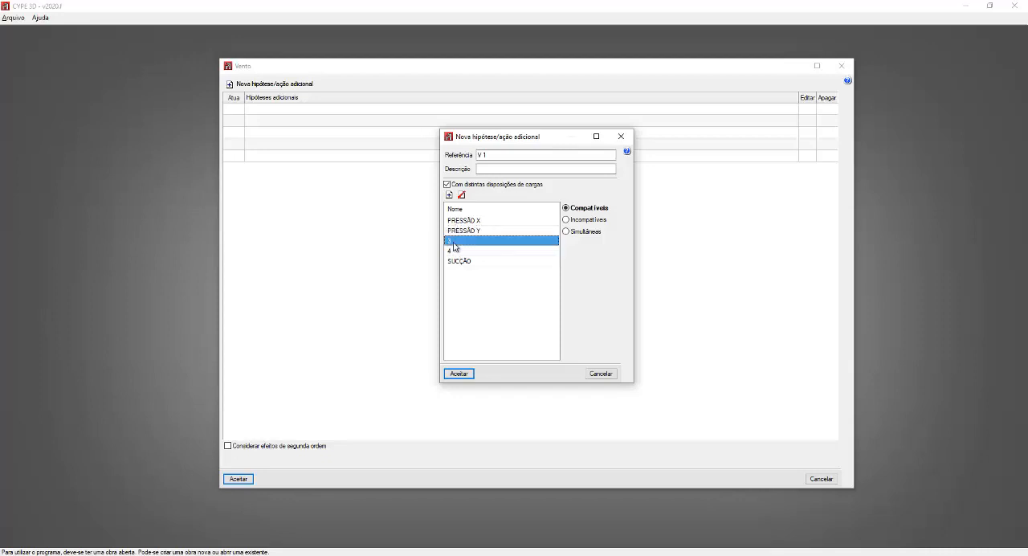
{"action": "type", "text": "PRESSÃO "}
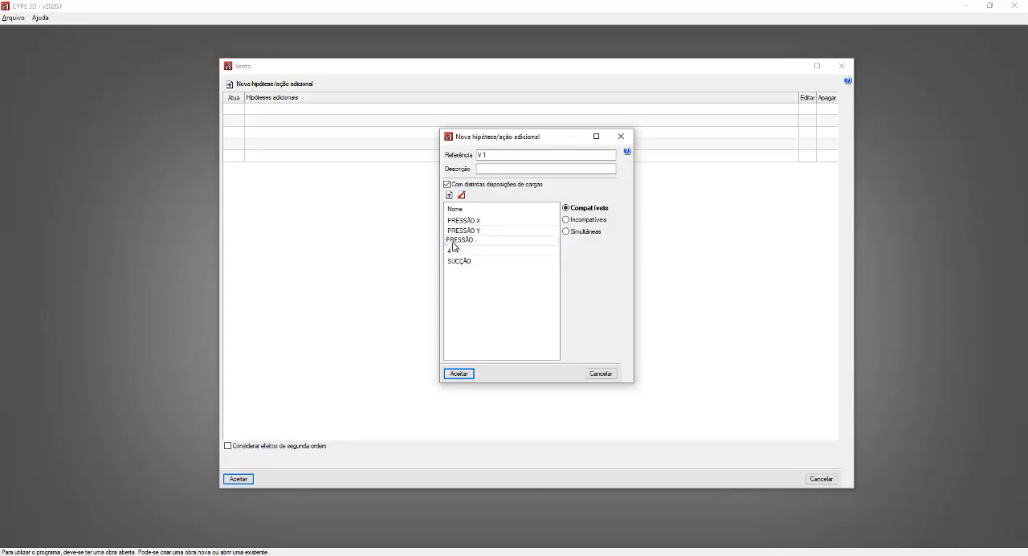
{"action": "type", "text": "-X"}
{"action": "left_click", "coordinate": [459, 251]}
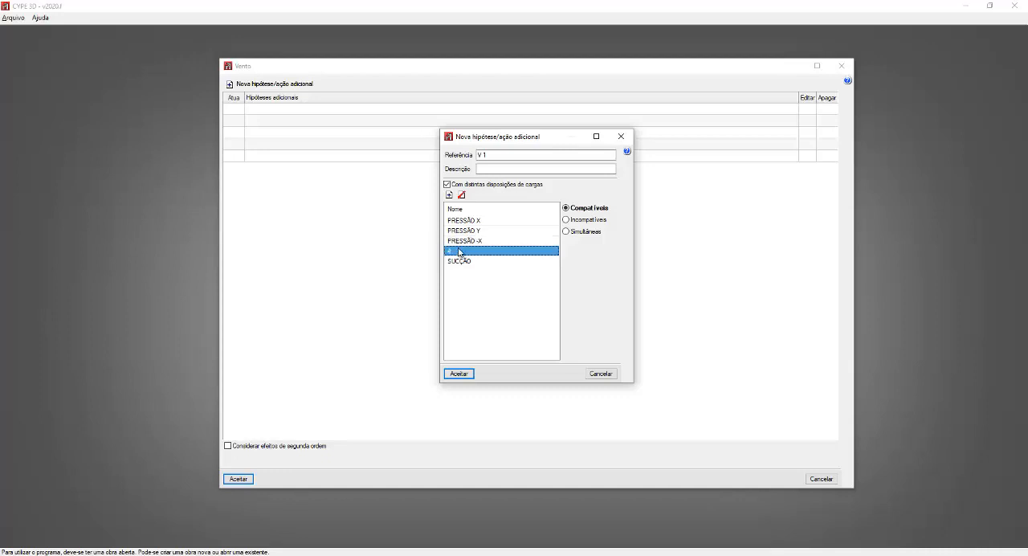
{"action": "type", "text": "PRESSÃO "}
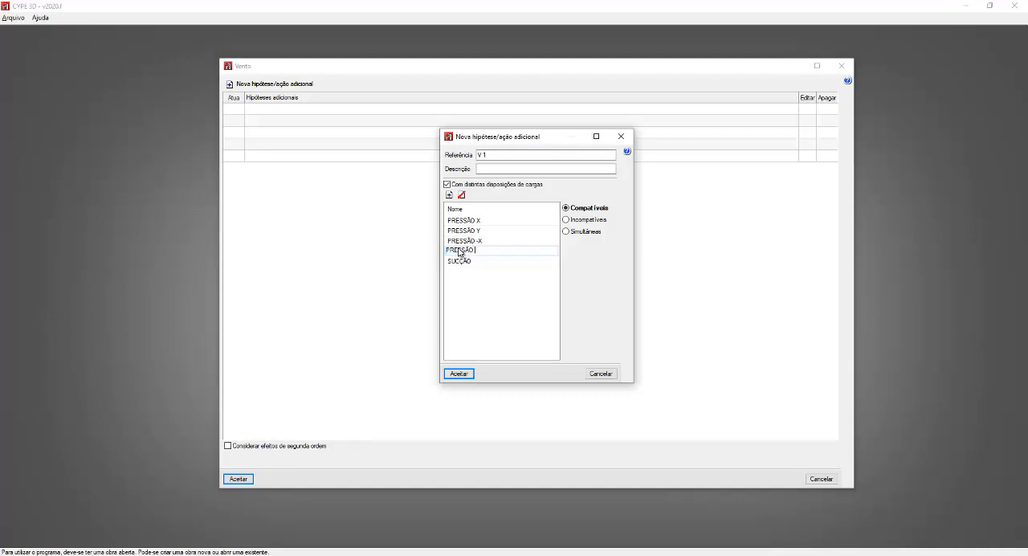
{"action": "type", "text": "-Y"}
{"action": "left_click", "coordinate": [459, 263]}
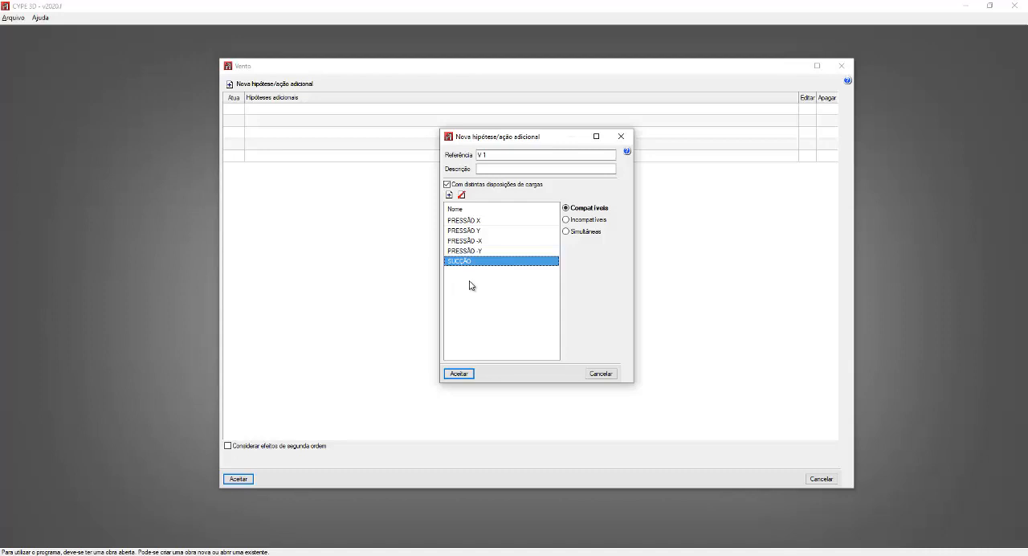
{"action": "left_click", "coordinate": [449, 196]}
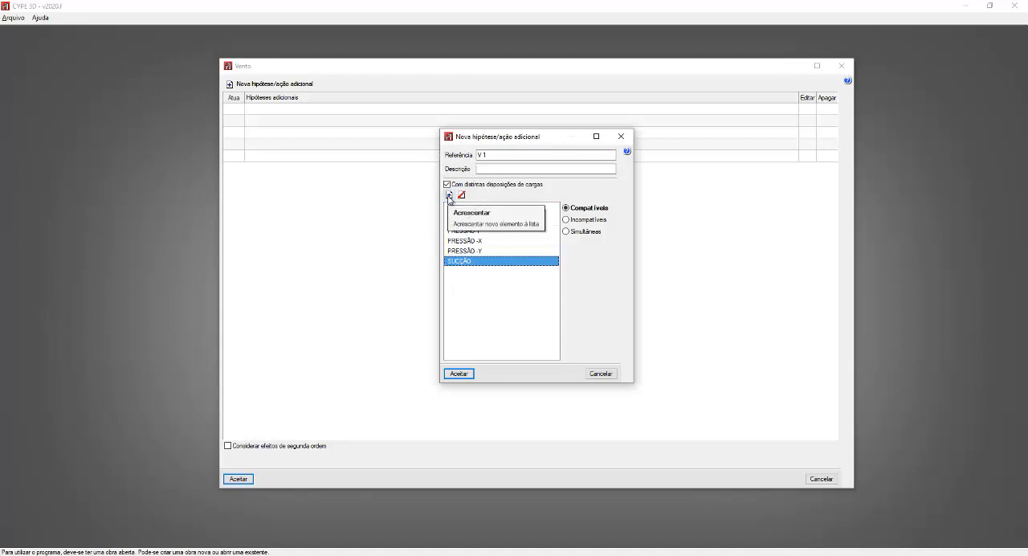
{"action": "key", "text": "ctrl"}
{"action": "key", "text": "ctrl"}
{"action": "key", "text": "ctrl"}
{"action": "key", "text": "ctrl"}
{"action": "key", "text": "ctrl"}
{"action": "key", "text": "ctrl"}
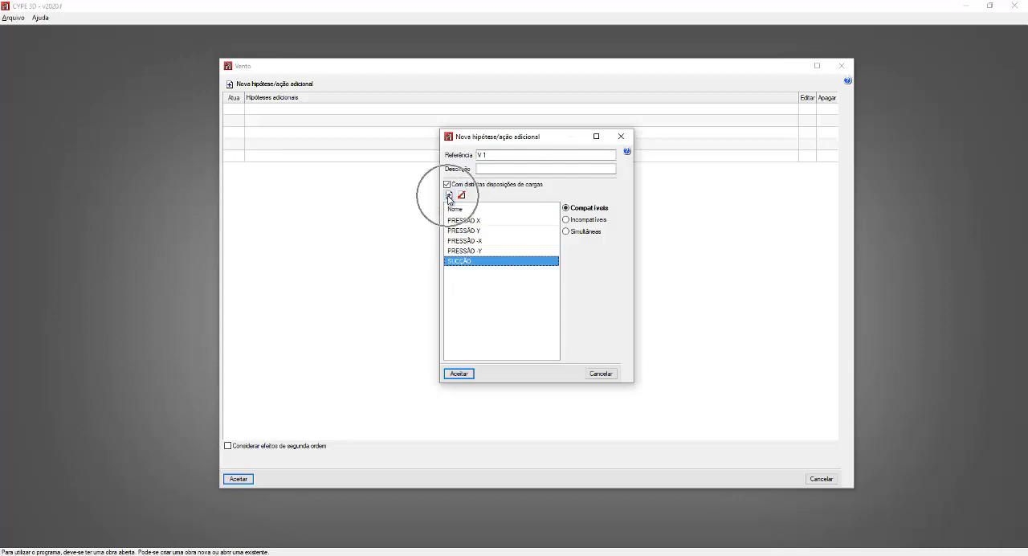
{"action": "key", "text": "ctrl"}
{"action": "key", "text": "ctrl"}
{"action": "key", "text": "ctrl"}
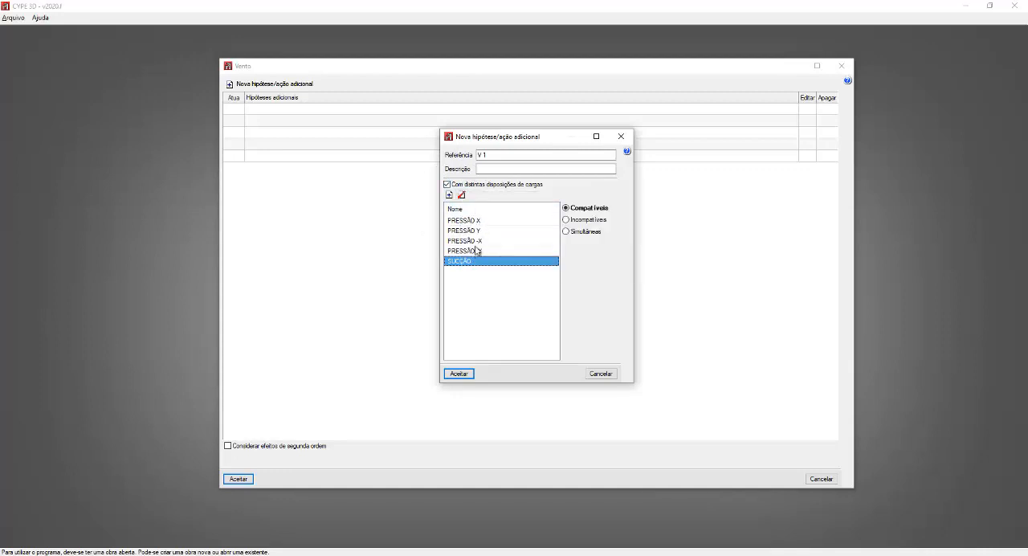
Step: Try the Simultâneas and Incompatíveis options for the load arrangements and switch back to Compatíveis
{"action": "left_click", "coordinate": [566, 233]}
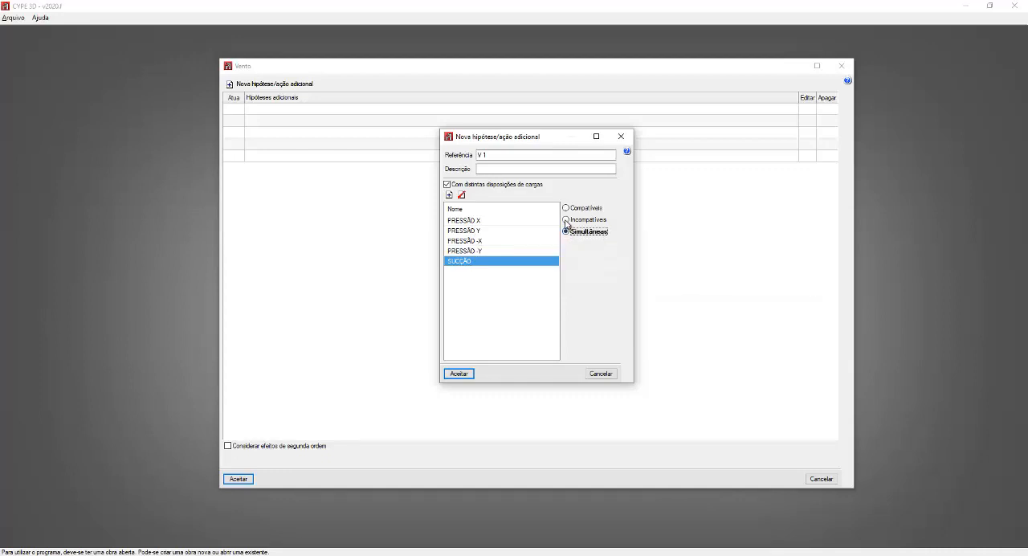
{"action": "left_click", "coordinate": [566, 221]}
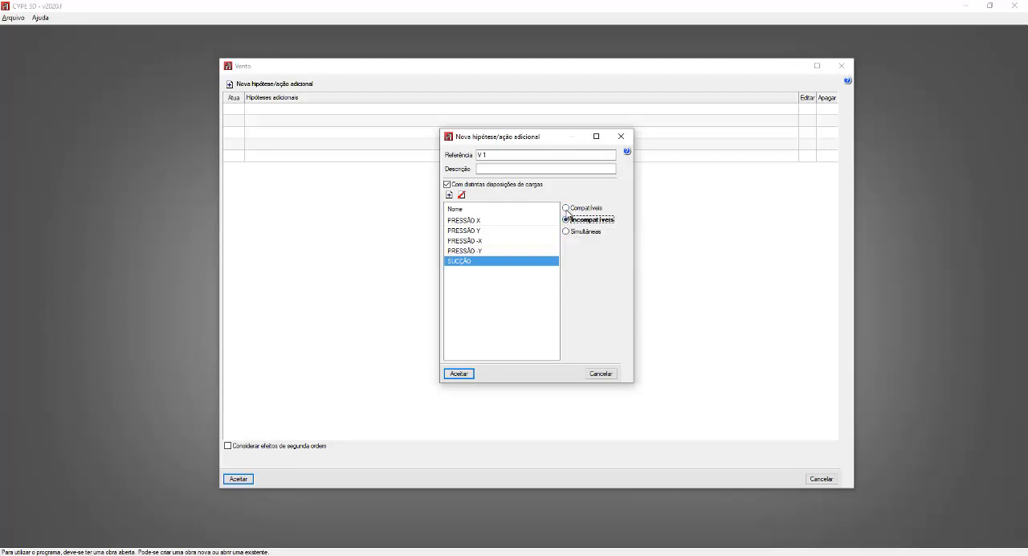
{"action": "left_click", "coordinate": [566, 209]}
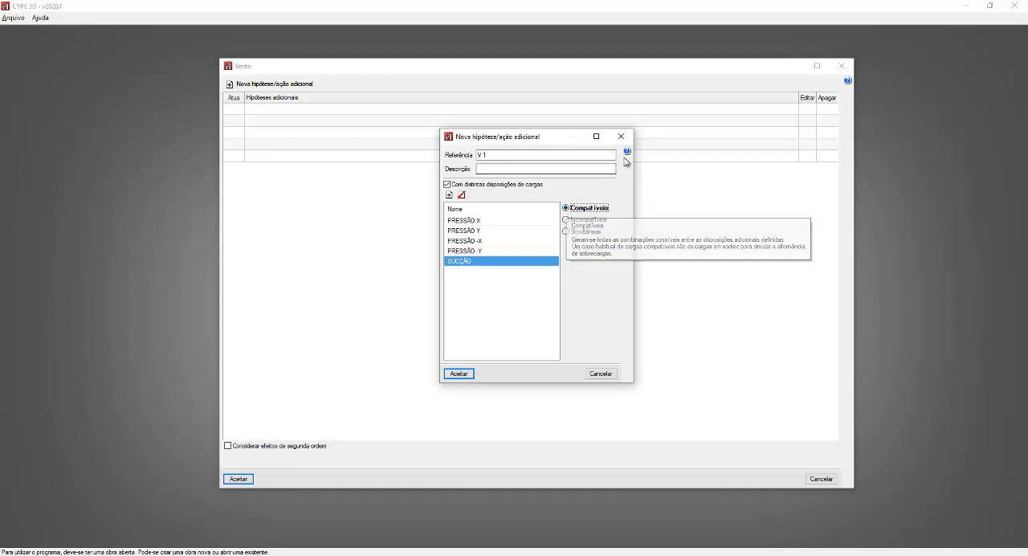
Step: Read the dialog help on the arrangement compatibility options and set the wind load arrangements to Incompatíveis
{"action": "mouse_move", "coordinate": [627, 154]}
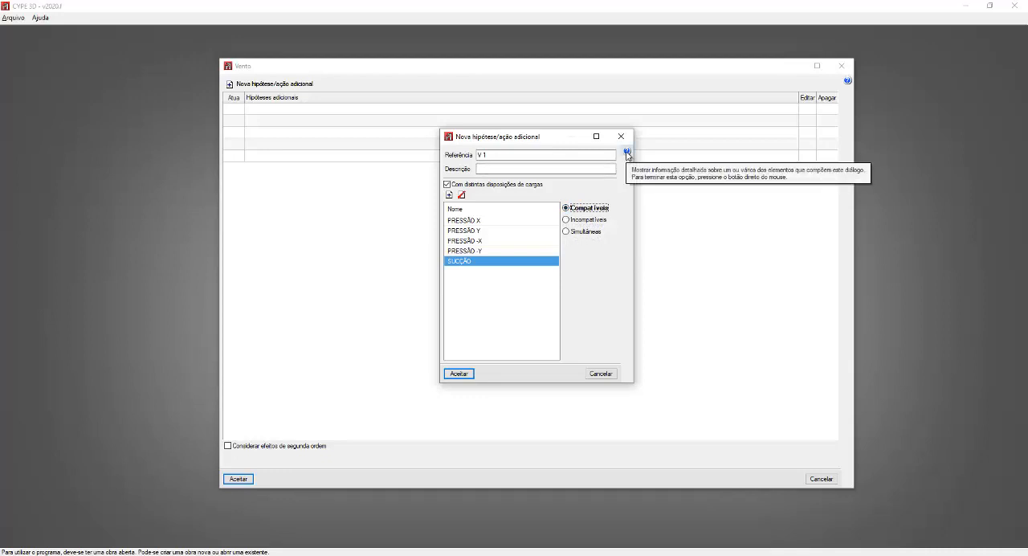
{"action": "left_click", "coordinate": [627, 154]}
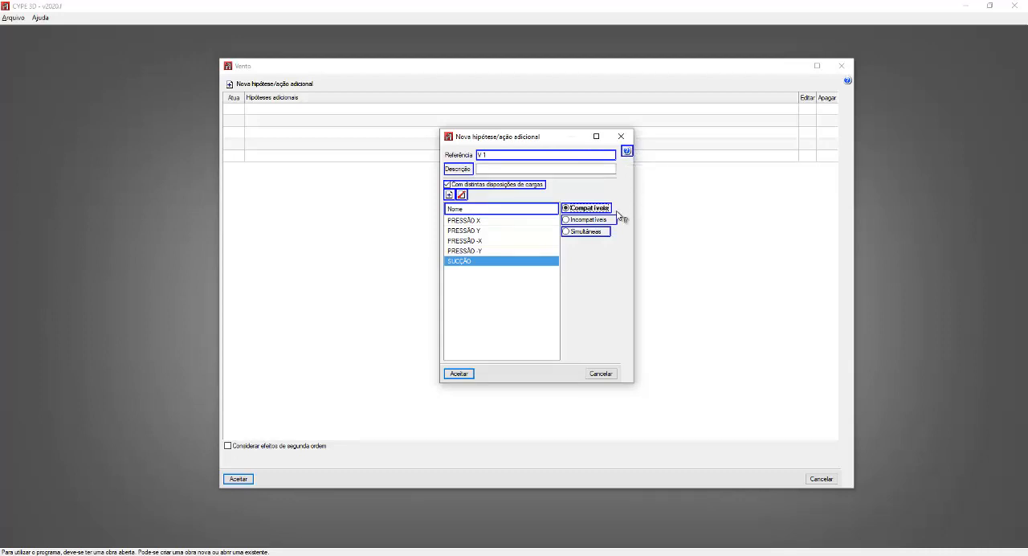
{"action": "mouse_move", "coordinate": [611, 234]}
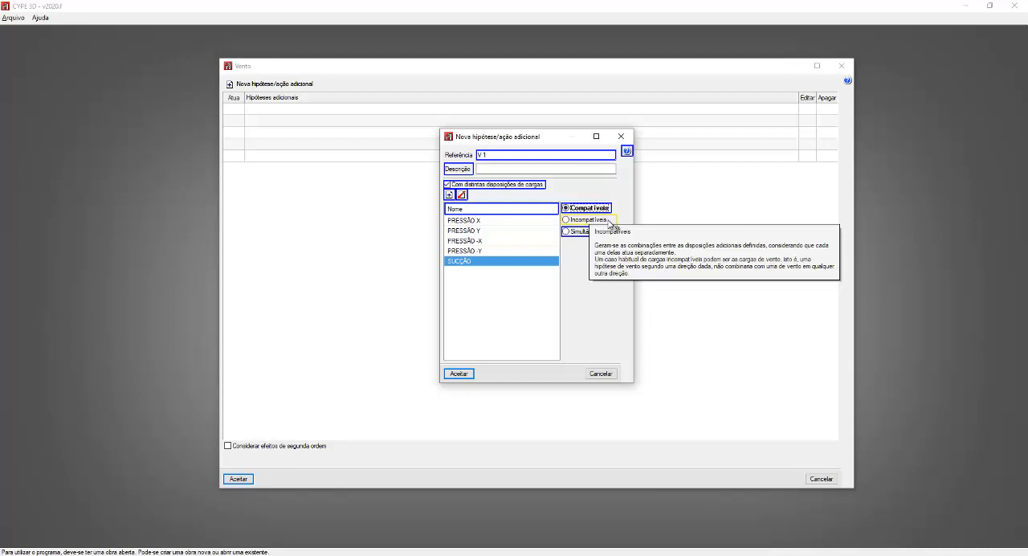
{"action": "right_click", "coordinate": [596, 312]}
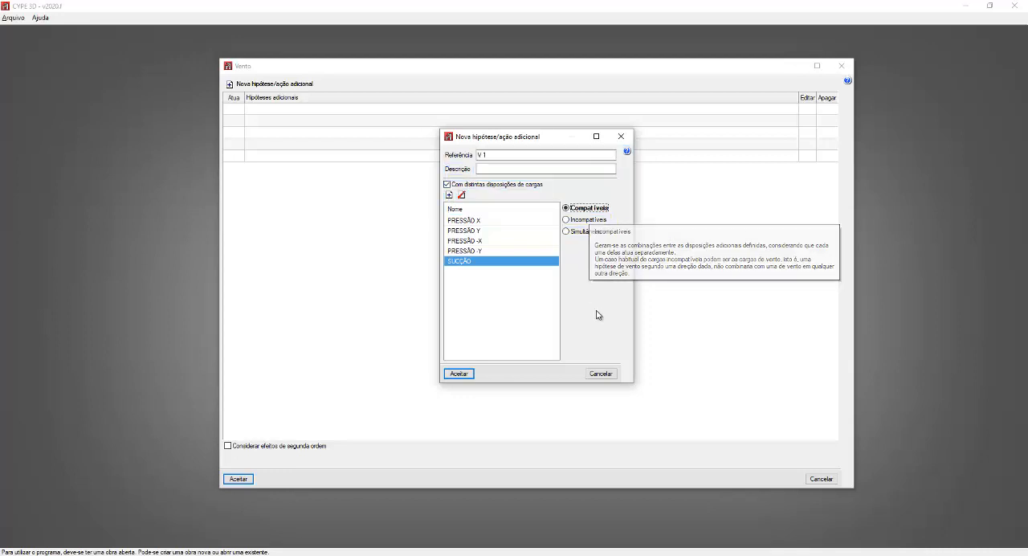
{"action": "left_click", "coordinate": [584, 220]}
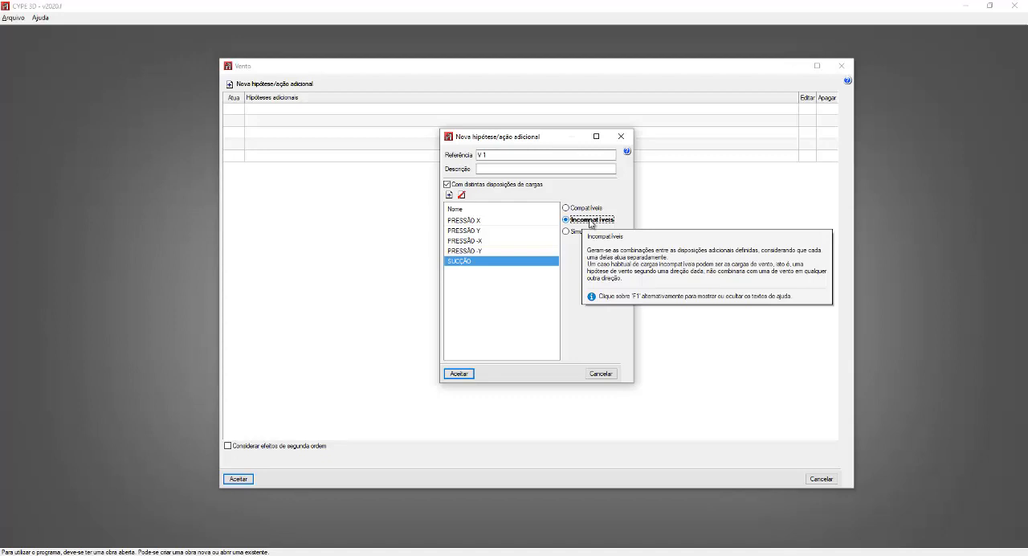
Step: Accept wind hypothesis V 1, then edit it to rename its load arrangement PRESSÃO X as X
{"action": "left_click", "coordinate": [466, 374]}
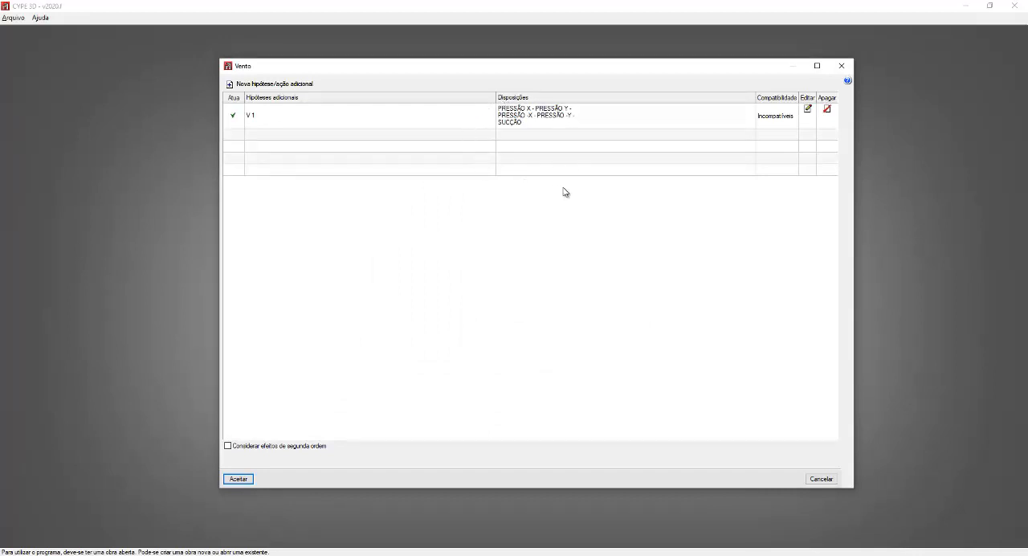
{"action": "left_click", "coordinate": [807, 111]}
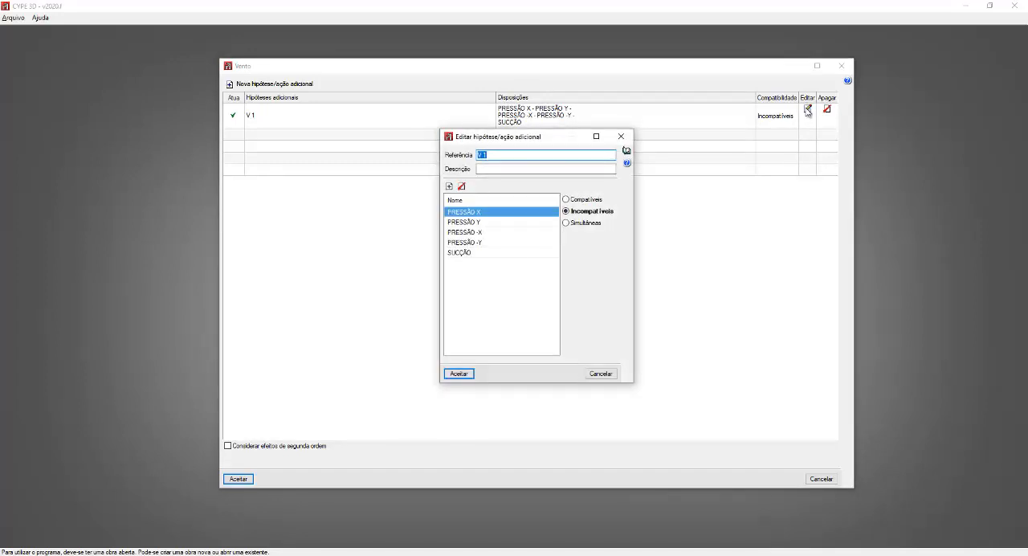
{"action": "left_click", "coordinate": [478, 213]}
{"action": "left_click", "coordinate": [477, 212]}
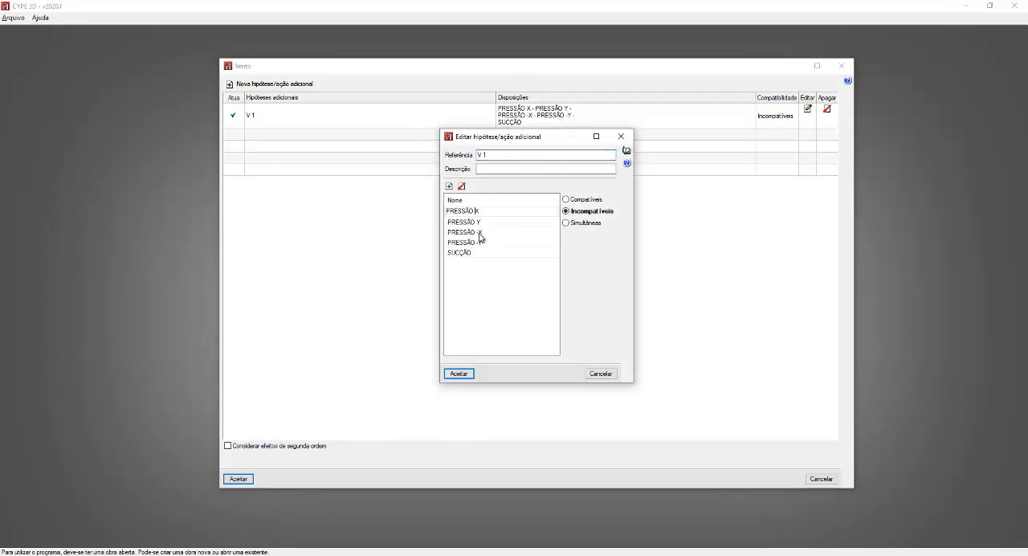
{"action": "key", "text": "BackSpace"}
{"action": "key", "text": "BackSpace"}
{"action": "key", "text": "BackSpace"}
{"action": "key", "text": "BackSpace"}
{"action": "key", "text": "BackSpace"}
{"action": "key", "text": "BackSpace"}
{"action": "key", "text": "BackSpace"}
{"action": "key", "text": "BackSpace"}
Step: Rename the load arrangement PRESSÃO Y as Y
{"action": "left_click", "coordinate": [477, 224]}
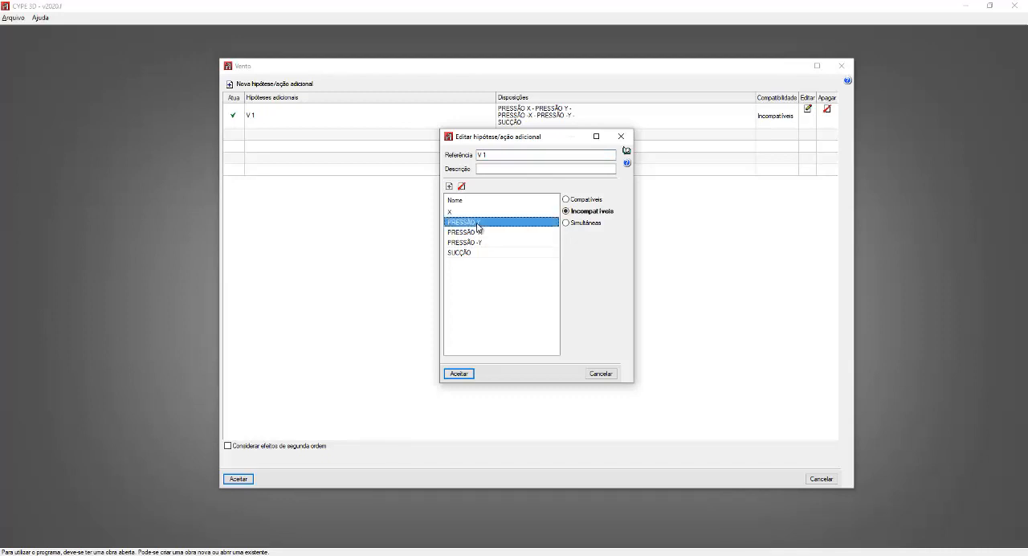
{"action": "left_click", "coordinate": [477, 224]}
{"action": "left_click", "coordinate": [477, 223]}
{"action": "key", "text": "BackSpace"}
{"action": "key", "text": "BackSpace"}
{"action": "key", "text": "BackSpace"}
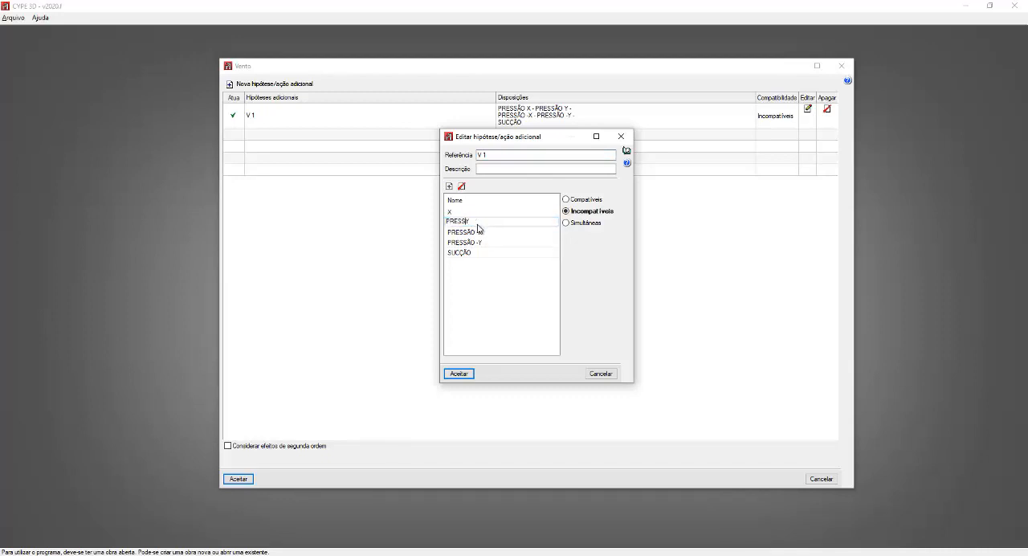
{"action": "key", "text": "BackSpace"}
{"action": "key", "text": "BackSpace"}
{"action": "key", "text": "BackSpace"}
{"action": "key", "text": "BackSpace"}
{"action": "key", "text": "BackSpace"}
Step: Rename the load arrangement PRESSÃO -X as -X
{"action": "left_click", "coordinate": [479, 232]}
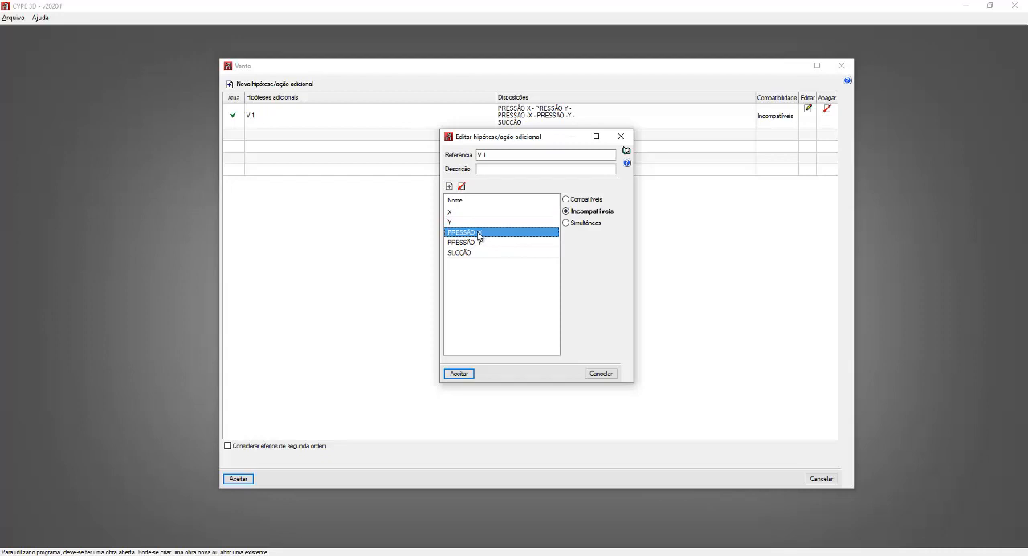
{"action": "left_click", "coordinate": [479, 232]}
{"action": "left_click", "coordinate": [475, 233]}
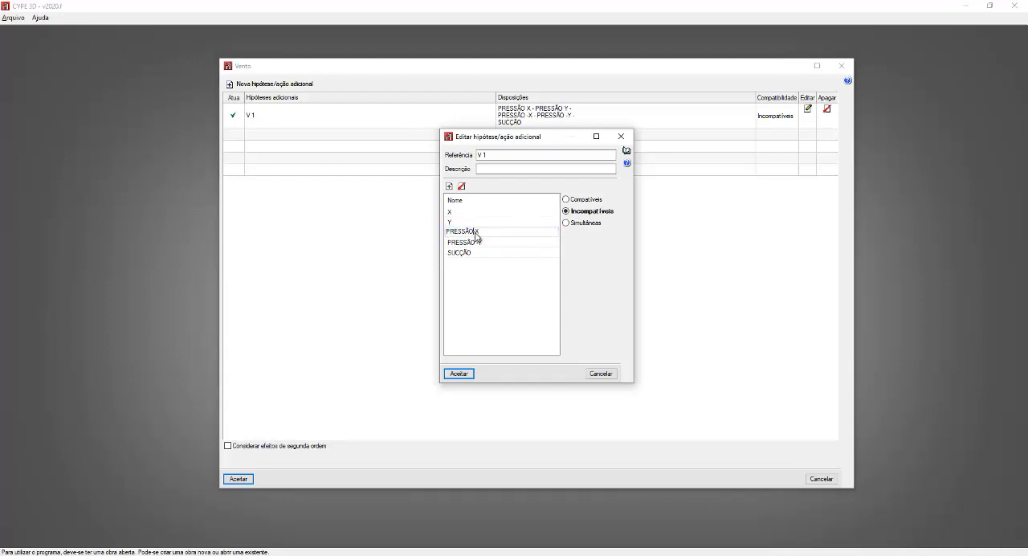
{"action": "key", "text": "BackSpace"}
{"action": "key", "text": "BackSpace"}
{"action": "key", "text": "BackSpace"}
{"action": "key", "text": "BackSpace"}
{"action": "key", "text": "BackSpace"}
{"action": "key", "text": "BackSpace"}
{"action": "key", "text": "BackSpace"}
{"action": "key", "text": "BackSpace"}
{"action": "type", "text": "-"}
Step: Rename the load arrangement PRESSÃO -Y as -Y
{"action": "left_click", "coordinate": [477, 242]}
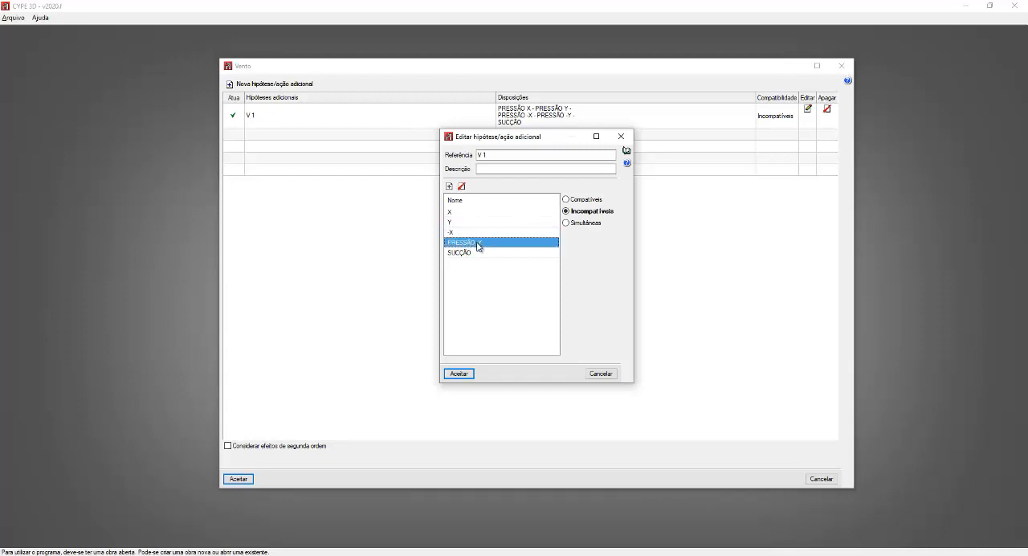
{"action": "left_click", "coordinate": [477, 244]}
{"action": "left_click", "coordinate": [475, 246]}
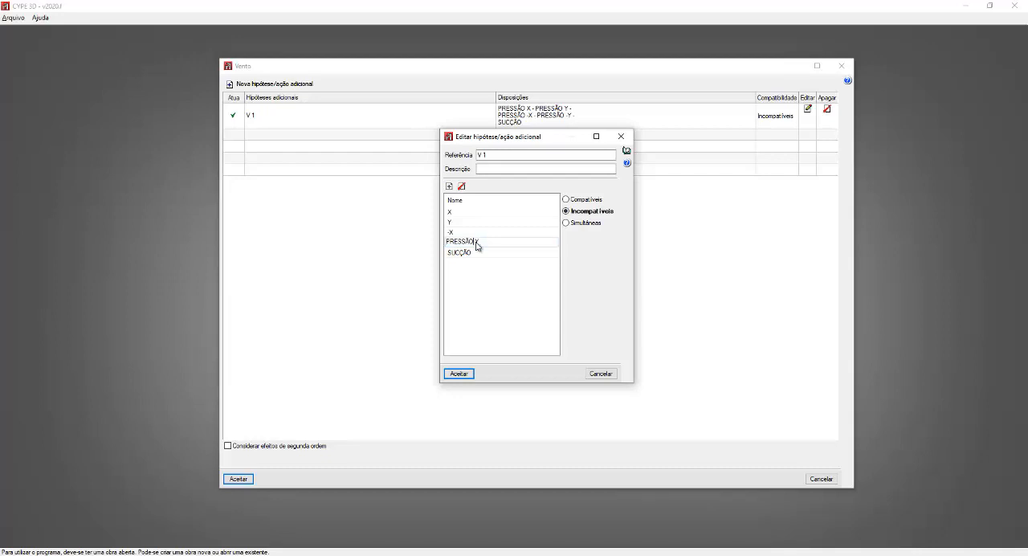
{"action": "key", "text": "BackSpace"}
{"action": "key", "text": "BackSpace"}
{"action": "key", "text": "BackSpace"}
{"action": "key", "text": "BackSpace"}
{"action": "key", "text": "BackSpace"}
{"action": "key", "text": "BackSpace"}
{"action": "key", "text": "BackSpace"}
{"action": "key", "text": "BackSpace"}
{"action": "type", "text": "-"}
Step: Rename the load arrangement SUCÇÃO as Z and accept the edited wind hypothesis
{"action": "left_click", "coordinate": [474, 252]}
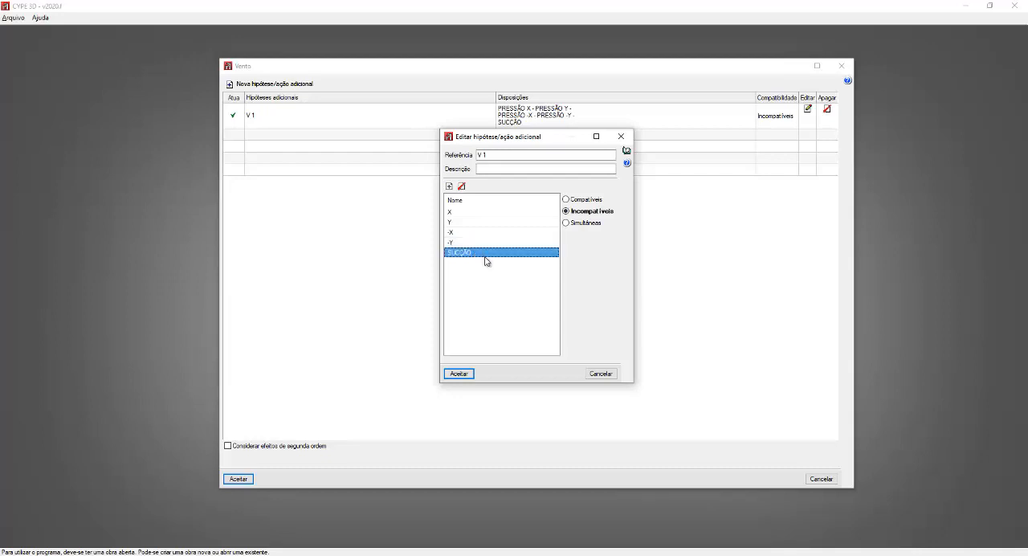
{"action": "type", "text": "Z"}
{"action": "left_click", "coordinate": [487, 242]}
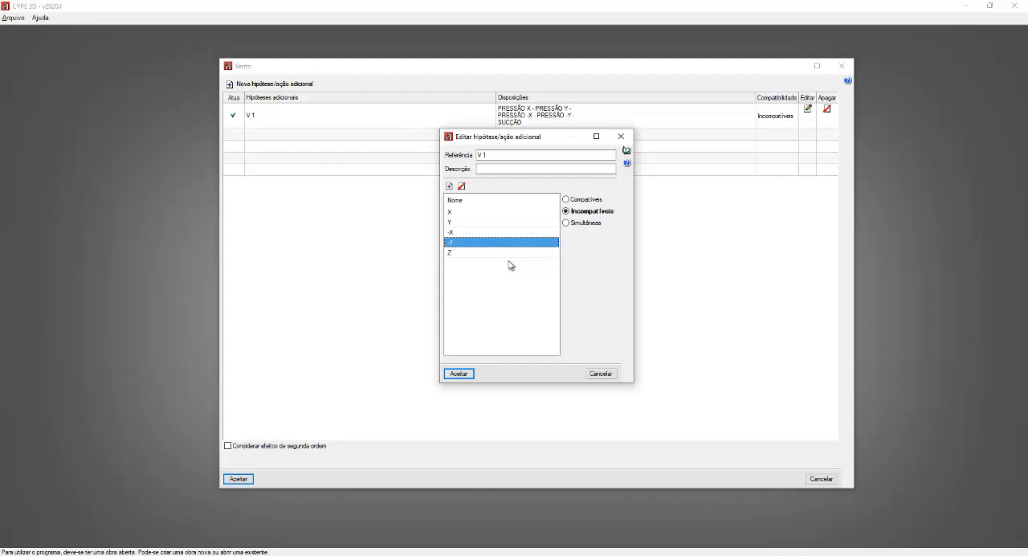
{"action": "left_click", "coordinate": [460, 374]}
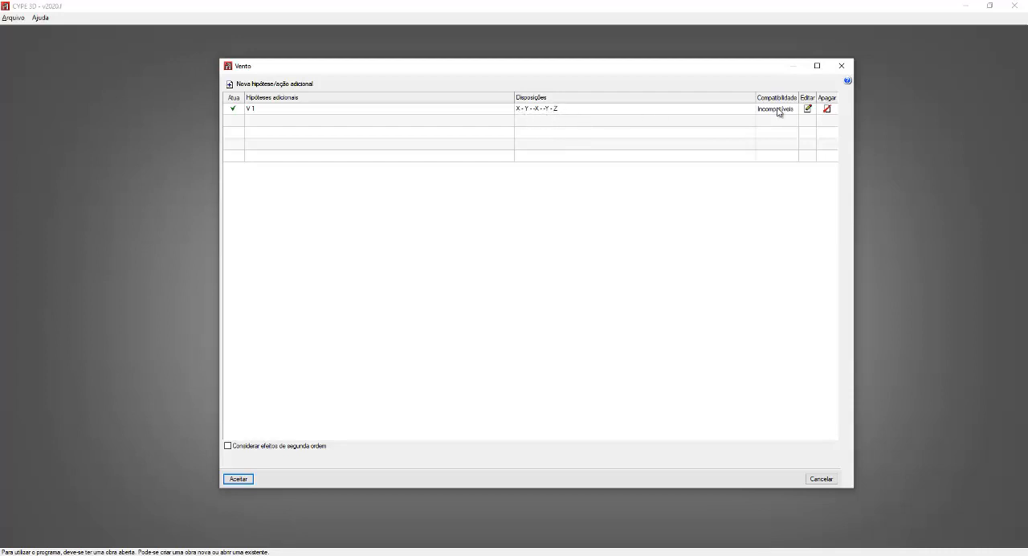
{"action": "left_click", "coordinate": [826, 110]}
{"action": "left_click", "coordinate": [826, 110]}
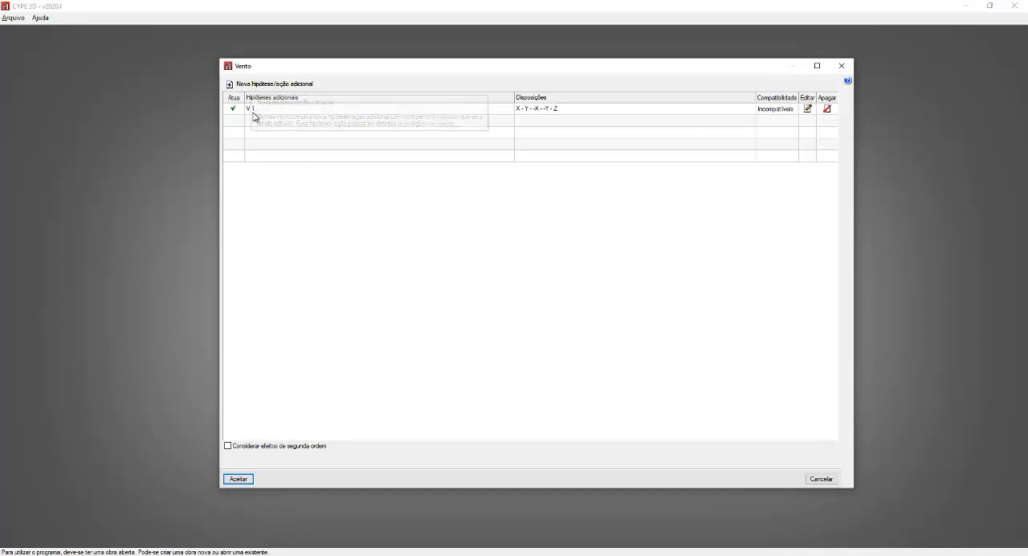
{"action": "left_click", "coordinate": [247, 70]}
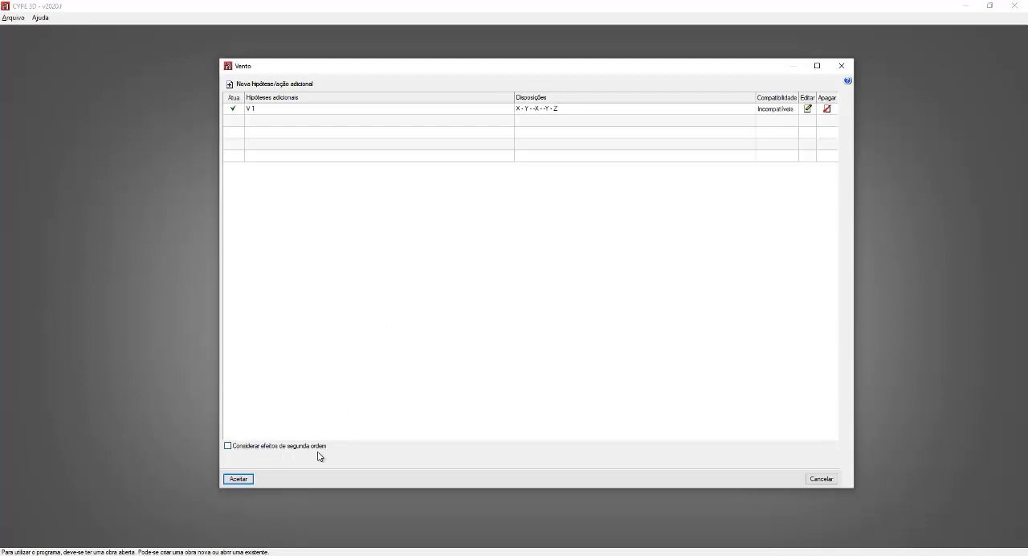
Step: Enable the consideration of second-order effects for the wind and read the dialog help on that option
{"action": "left_click", "coordinate": [229, 446]}
{"action": "left_click", "coordinate": [846, 81]}
{"action": "left_click", "coordinate": [310, 453]}
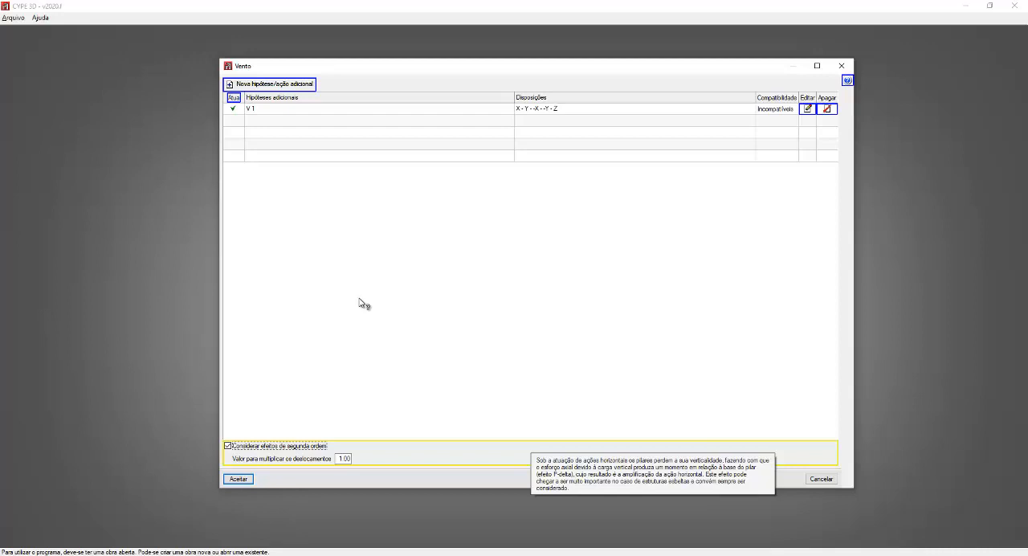
{"action": "right_click", "coordinate": [368, 296]}
Step: Switch to File Explorer and open the document Consideração de efeitos de 2ª ordem from C:\_ULTIP\_TREINAMENTO MULTIPLUS\METÁLICAS 3D
{"action": "left_click", "coordinate": [306, 555]}
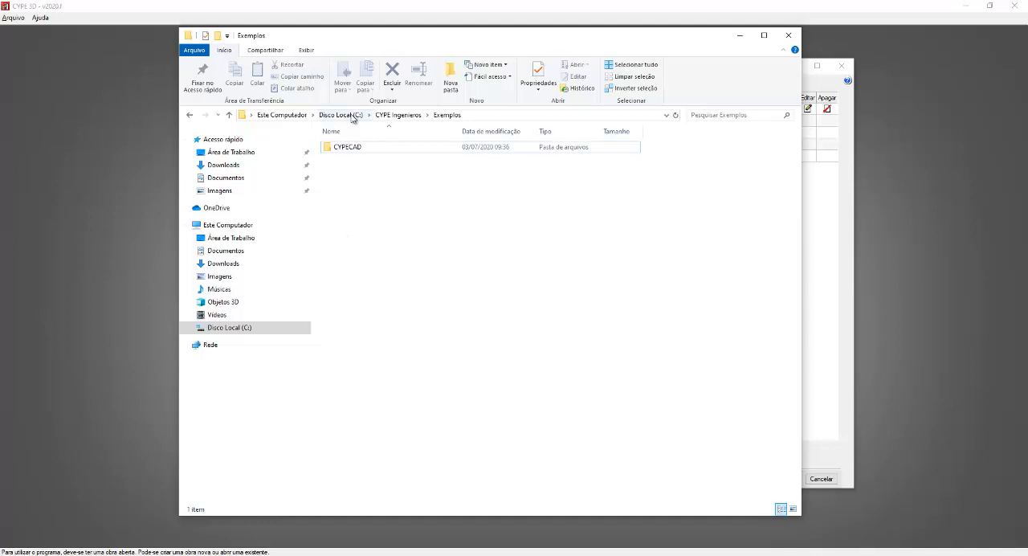
{"action": "left_click", "coordinate": [354, 114]}
{"action": "left_click", "coordinate": [351, 148]}
{"action": "double_click", "coordinate": [351, 149]}
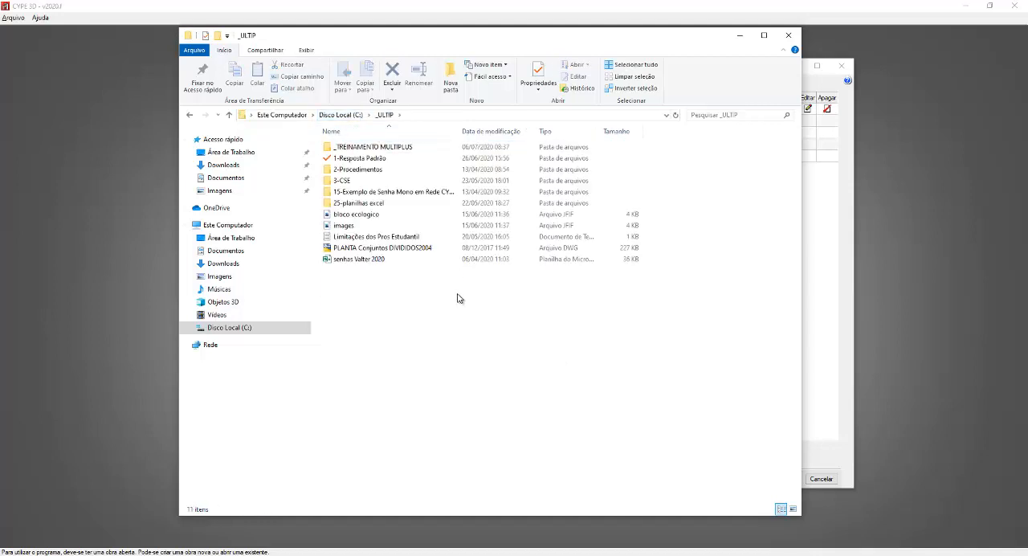
{"action": "double_click", "coordinate": [375, 147]}
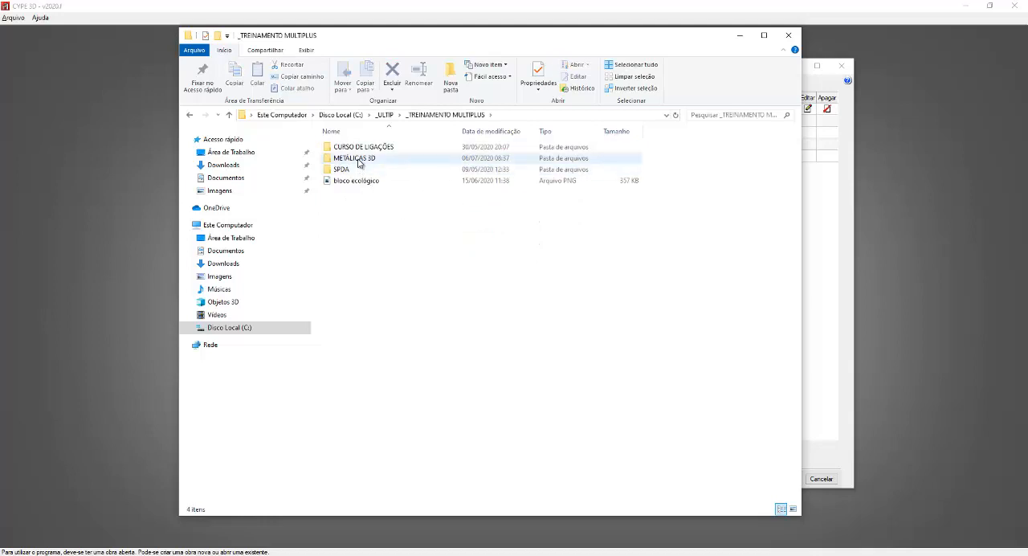
{"action": "double_click", "coordinate": [357, 159]}
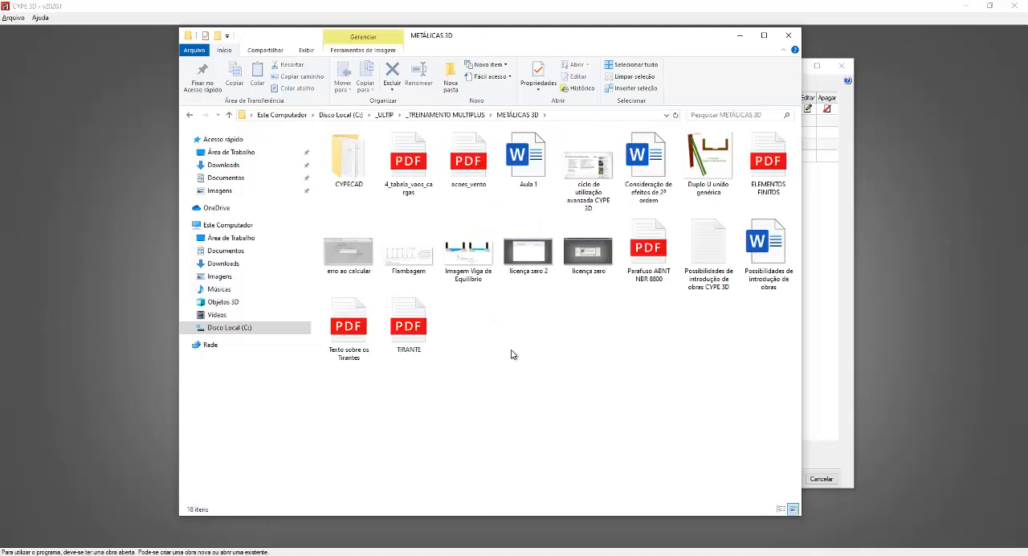
{"action": "double_click", "coordinate": [649, 165]}
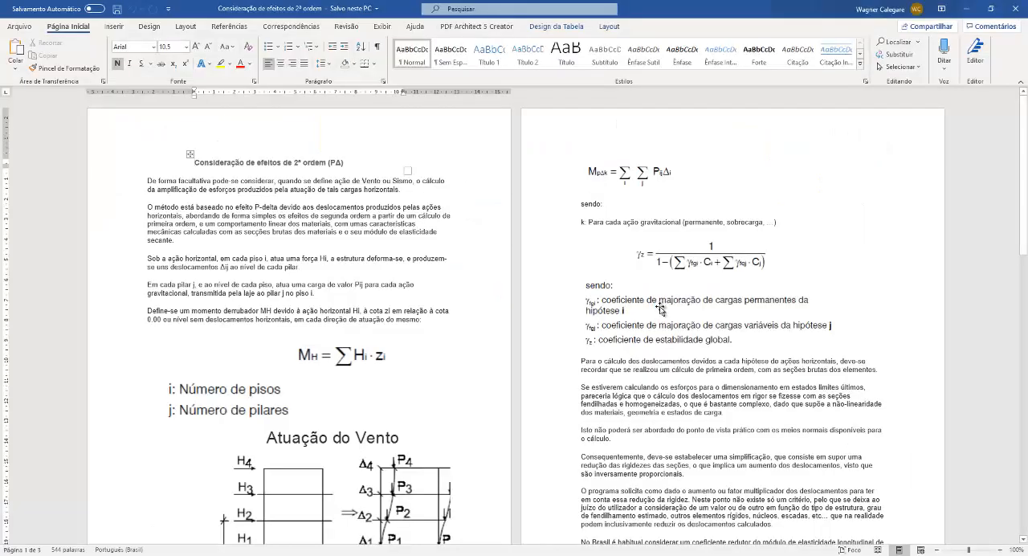
Step: Read the second-order effects document through to the displacement multiplier guidance on its last page, then close it
{"action": "scroll", "coordinate": [315, 397], "scroll_direction": "up", "scroll_amount": 2, "text": "ctrl"}
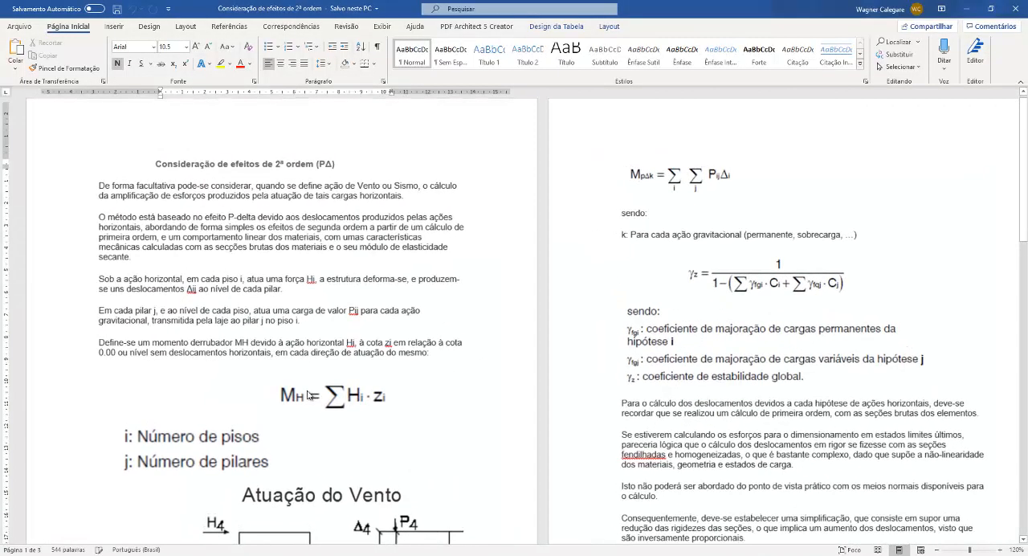
{"action": "scroll", "coordinate": [310, 395], "scroll_direction": "up", "scroll_amount": 3, "text": "ctrl"}
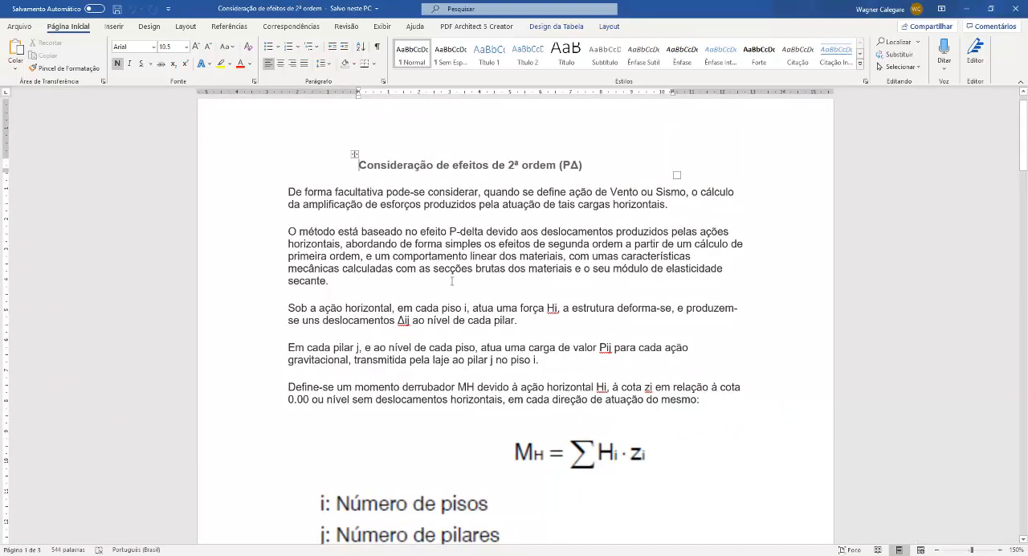
{"action": "scroll", "coordinate": [451, 284], "scroll_direction": "down", "scroll_amount": 3}
{"action": "scroll", "coordinate": [450, 285], "scroll_direction": "down", "scroll_amount": 2}
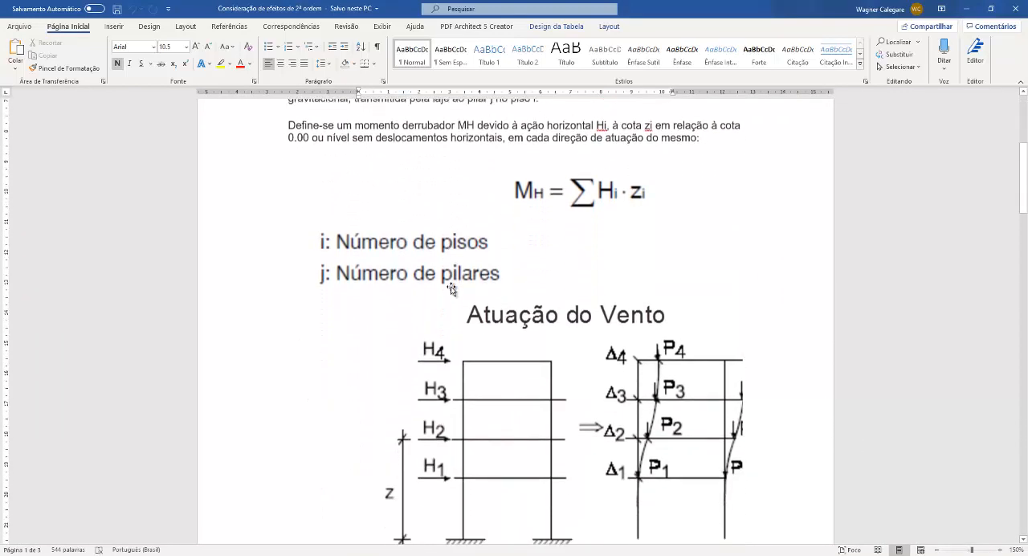
{"action": "scroll", "coordinate": [450, 287], "scroll_direction": "down", "scroll_amount": 1}
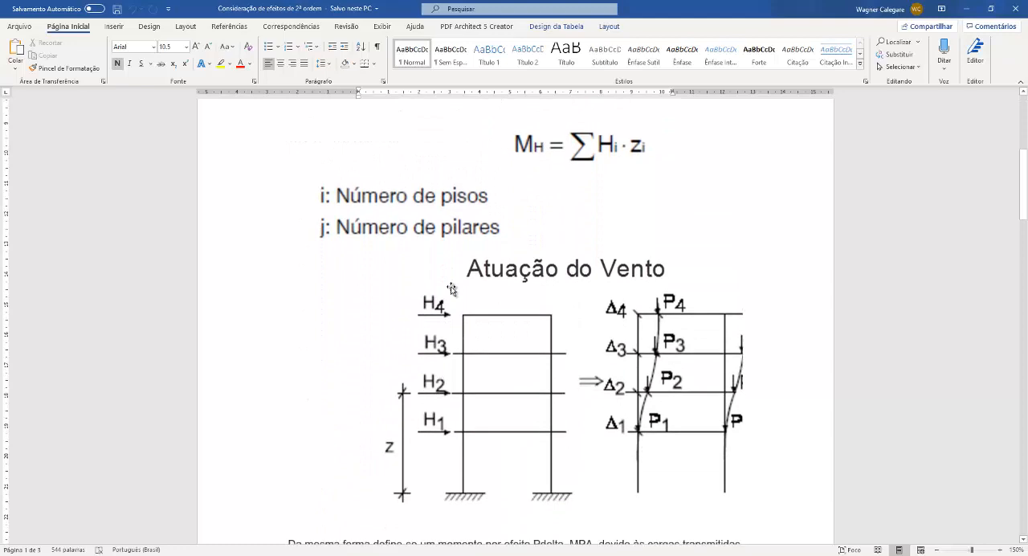
{"action": "scroll", "coordinate": [451, 288], "scroll_direction": "down", "scroll_amount": 7}
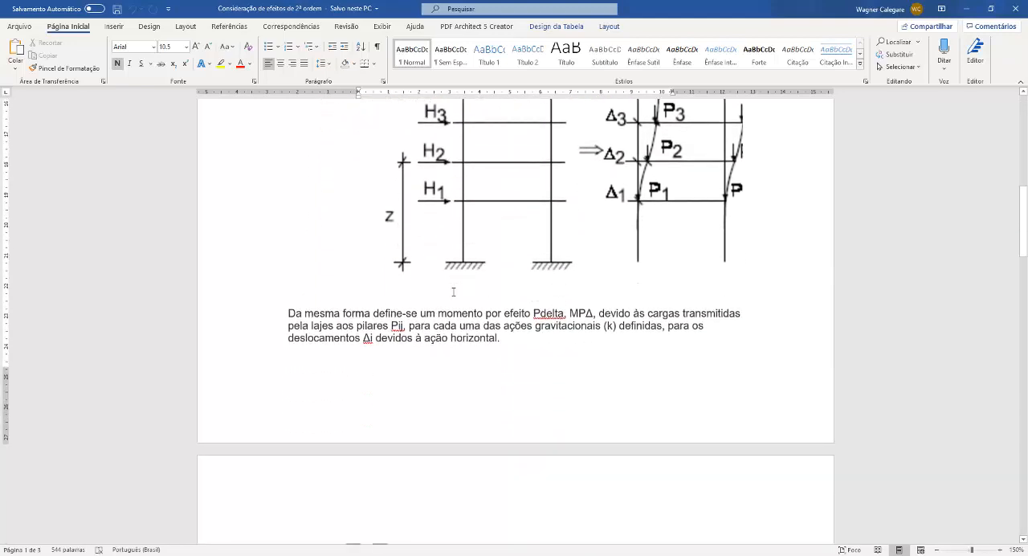
{"action": "scroll", "coordinate": [453, 289], "scroll_direction": "down", "scroll_amount": 5}
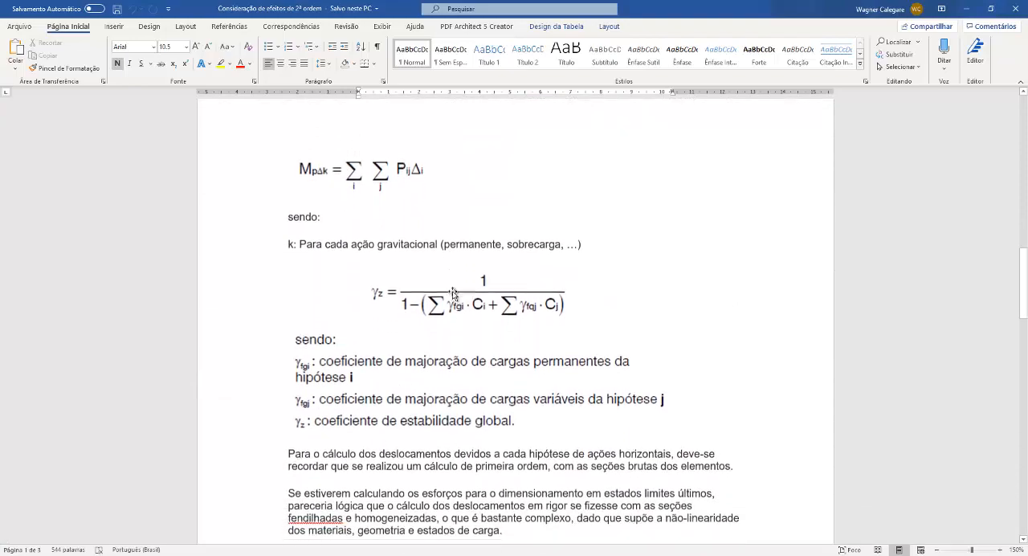
{"action": "scroll", "coordinate": [453, 293], "scroll_direction": "down", "scroll_amount": 6}
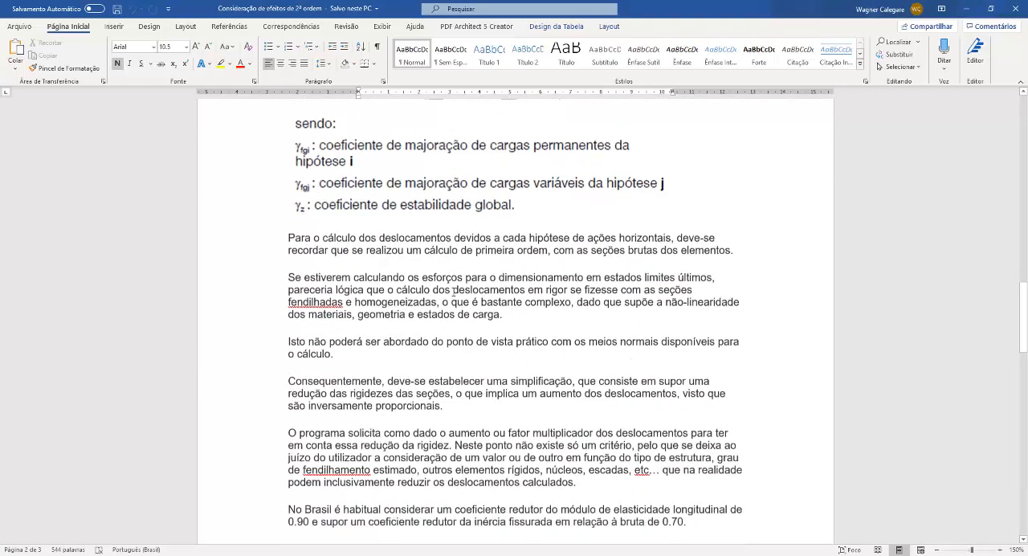
{"action": "scroll", "coordinate": [453, 294], "scroll_direction": "down", "scroll_amount": 8}
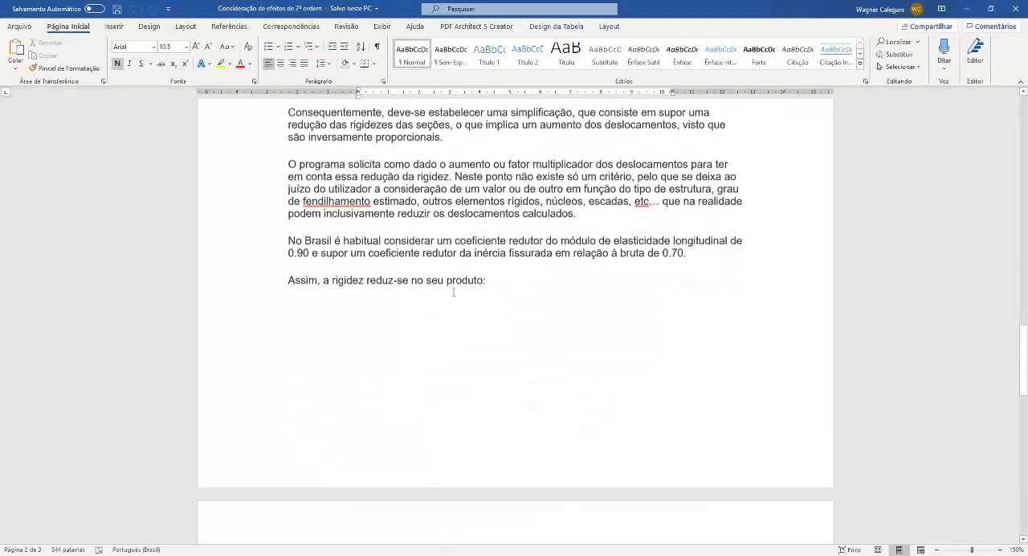
{"action": "scroll", "coordinate": [453, 290], "scroll_direction": "down", "scroll_amount": 4}
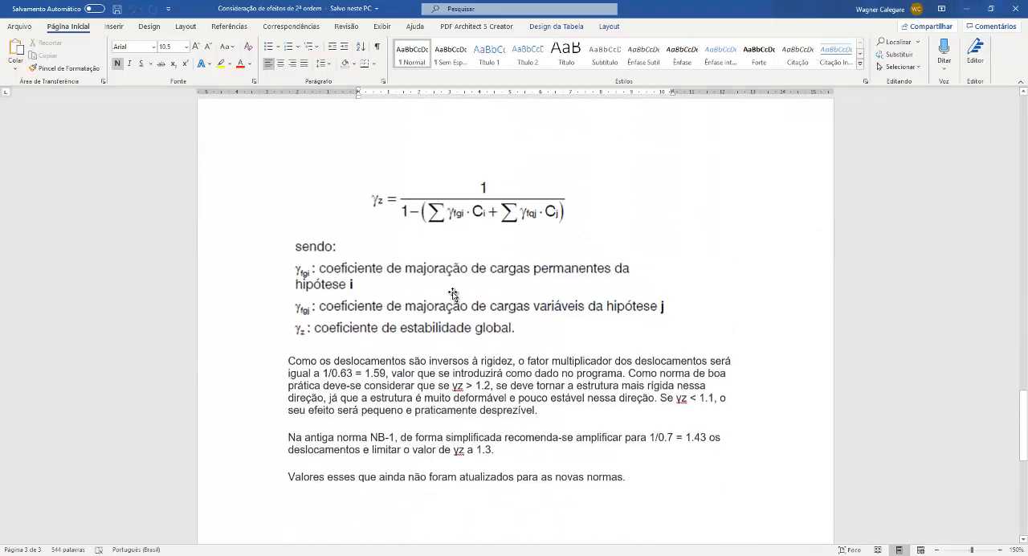
{"action": "scroll", "coordinate": [453, 294], "scroll_direction": "down", "scroll_amount": 1}
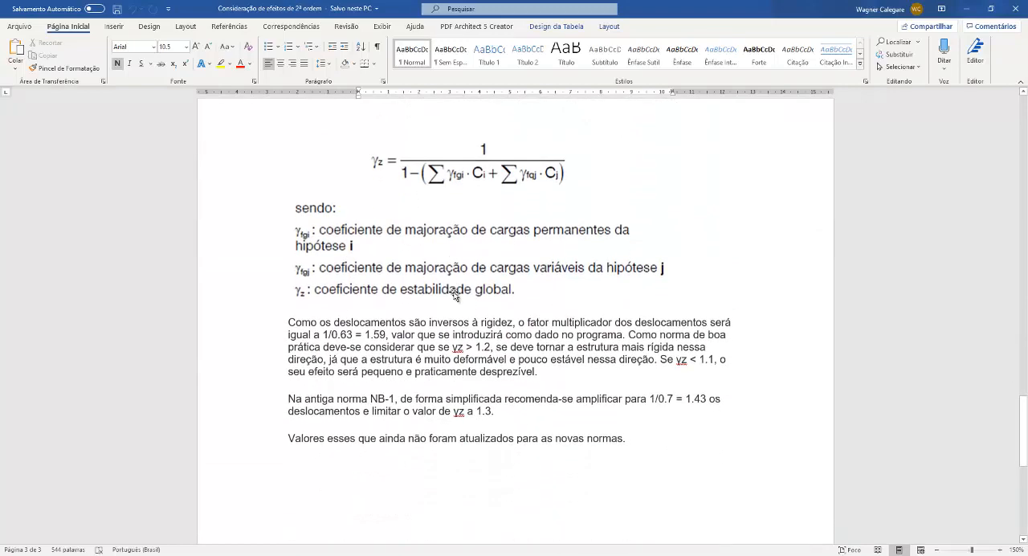
{"action": "left_click", "coordinate": [1013, 8]}
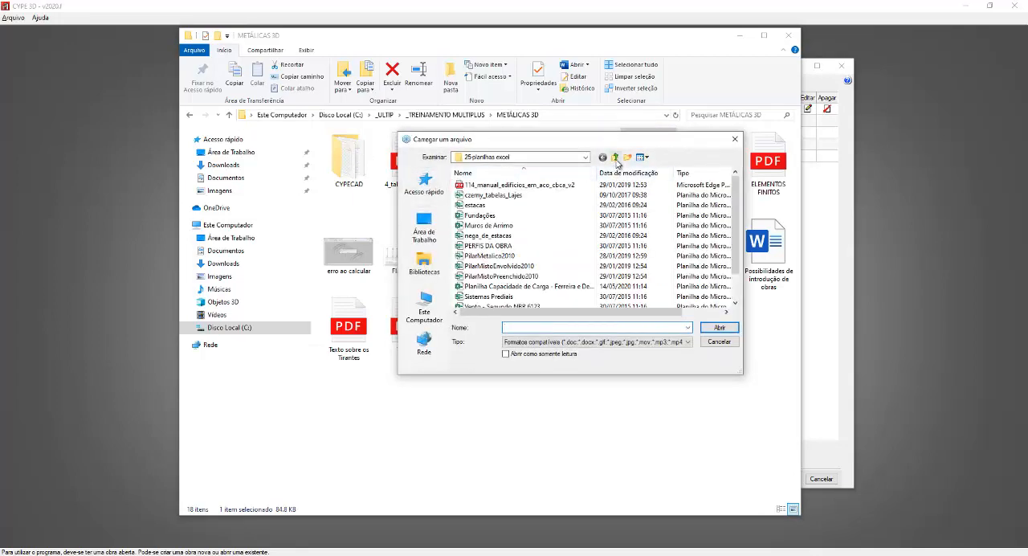
Step: Load the file Consideração de efeitos de 2ª ordem from the METÁLICAS 3D folder for sharing
{"action": "left_click", "coordinate": [614, 156]}
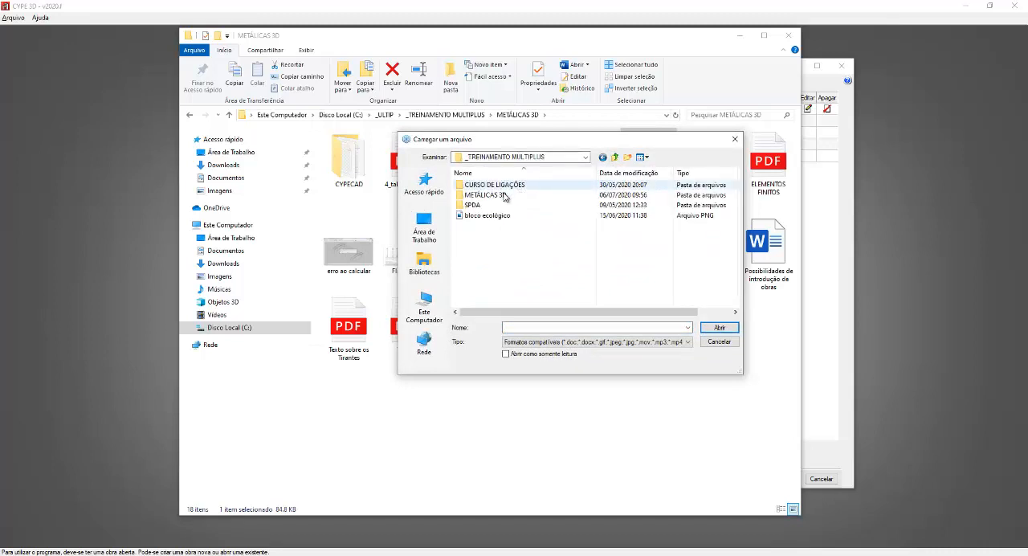
{"action": "double_click", "coordinate": [500, 195]}
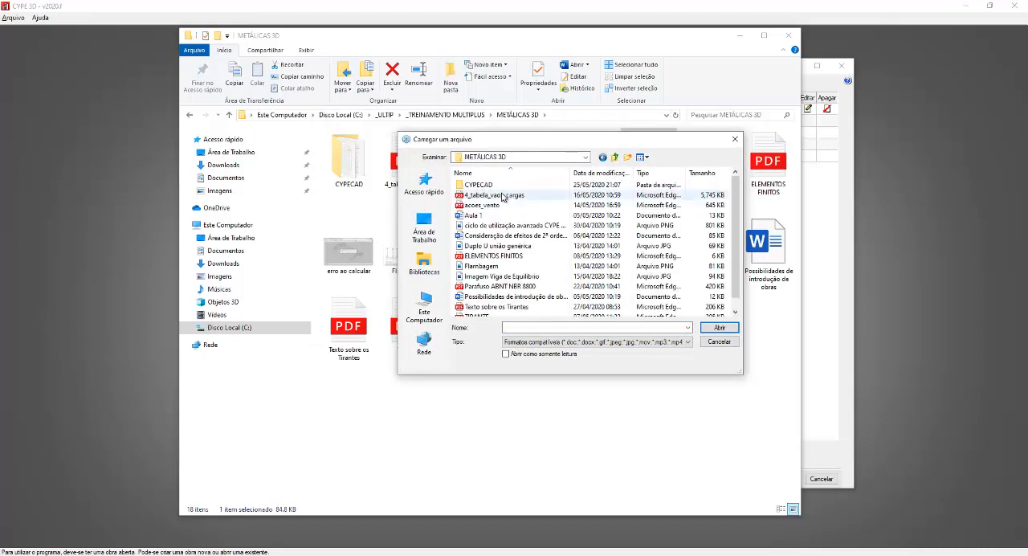
{"action": "left_click", "coordinate": [516, 235]}
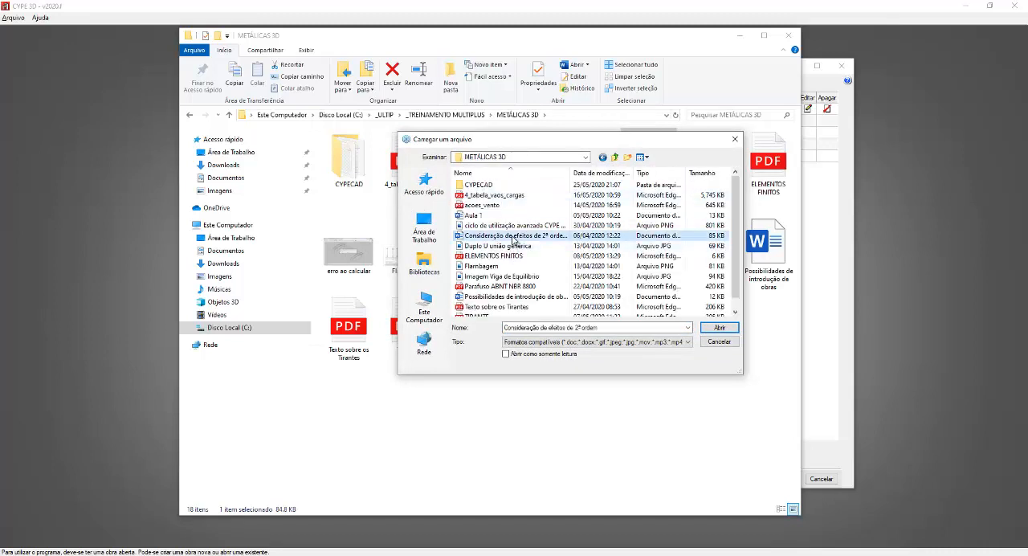
{"action": "left_click", "coordinate": [719, 328]}
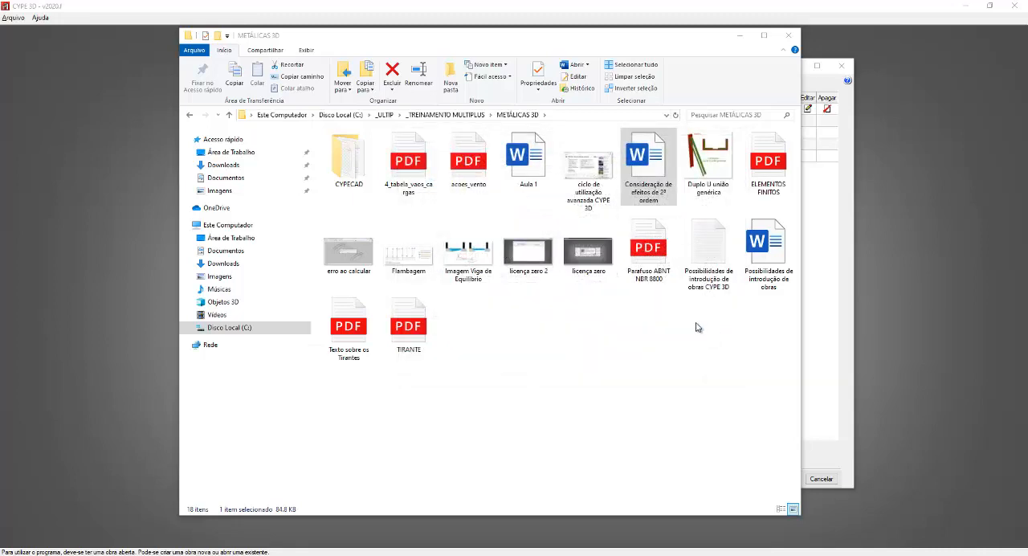
Step: Close the METÁLICAS 3D folder window, turn off the wind's second-order effects and accept the wind hypotheses
{"action": "left_click", "coordinate": [787, 36]}
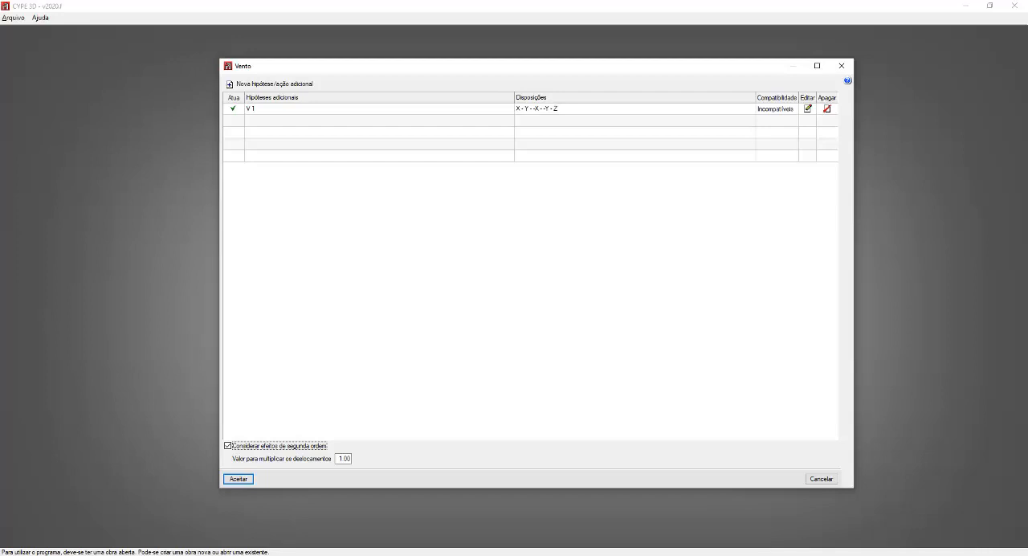
{"action": "left_click", "coordinate": [227, 445]}
{"action": "left_click", "coordinate": [240, 479]}
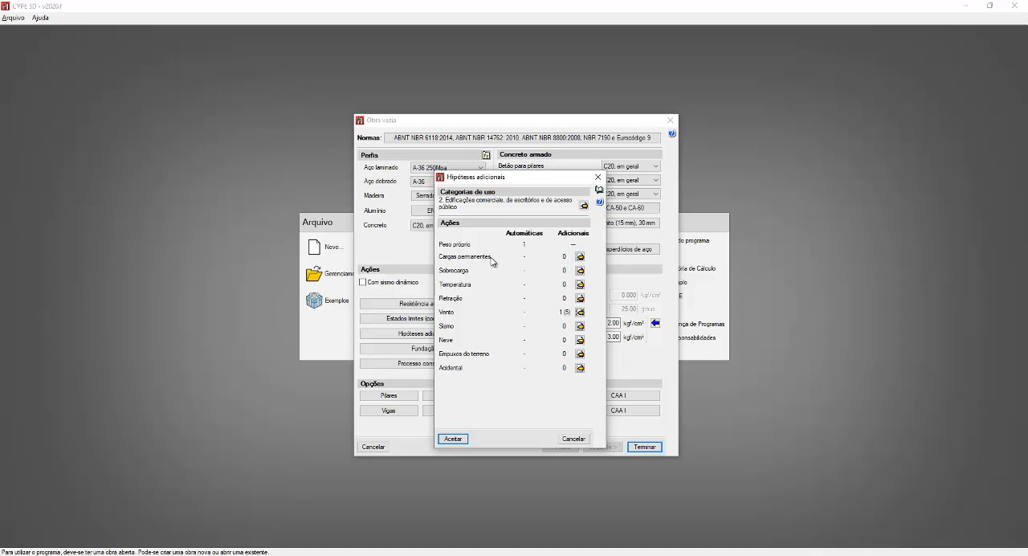
Step: Add permanent load hypothesis CP 1 with the description COBERTURA
{"action": "left_click", "coordinate": [580, 257]}
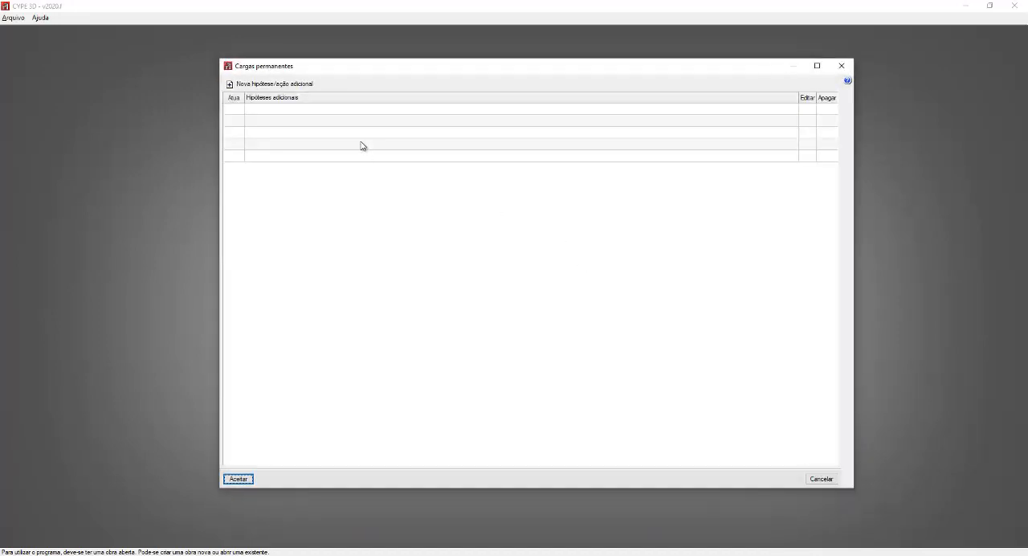
{"action": "left_click", "coordinate": [282, 84]}
{"action": "key", "text": "Tab"}
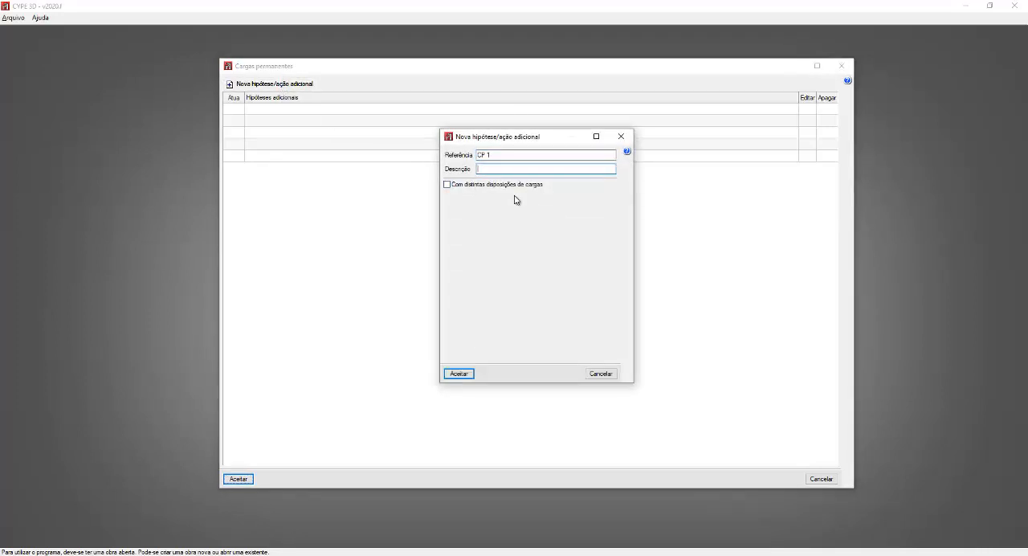
{"action": "type", "text": "COBERTURA"}
{"action": "left_click", "coordinate": [471, 375]}
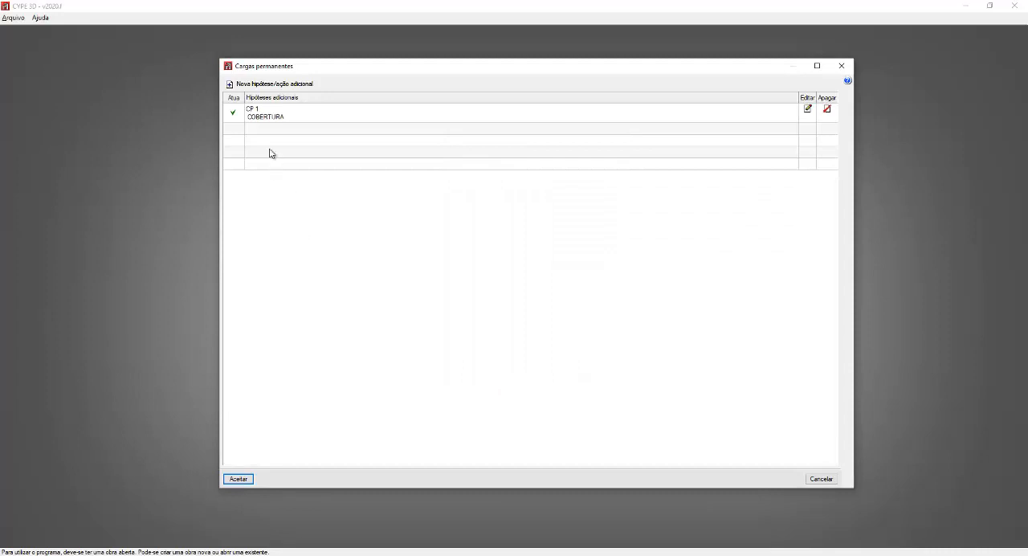
Step: Add a second permanent load hypothesis, CP 2, with the description LATERAL
{"action": "left_click", "coordinate": [277, 85]}
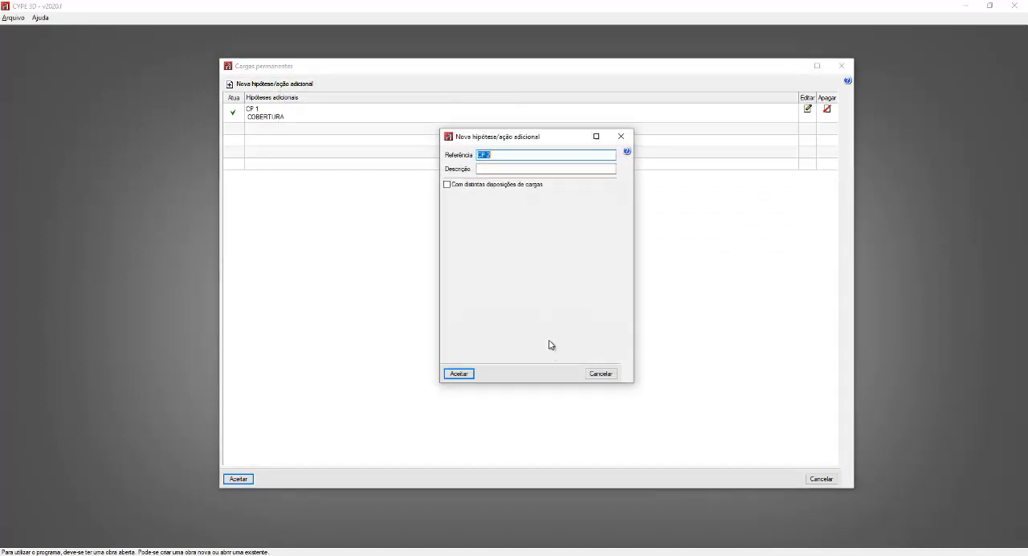
{"action": "left_click", "coordinate": [503, 170]}
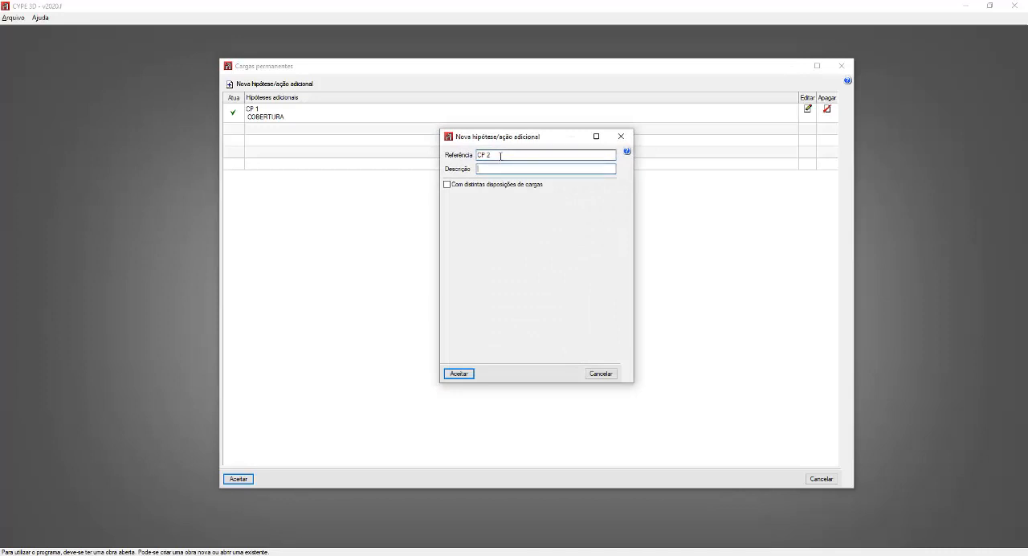
{"action": "left_click_drag", "start_coordinate": [501, 156], "coordinate": [423, 155]}
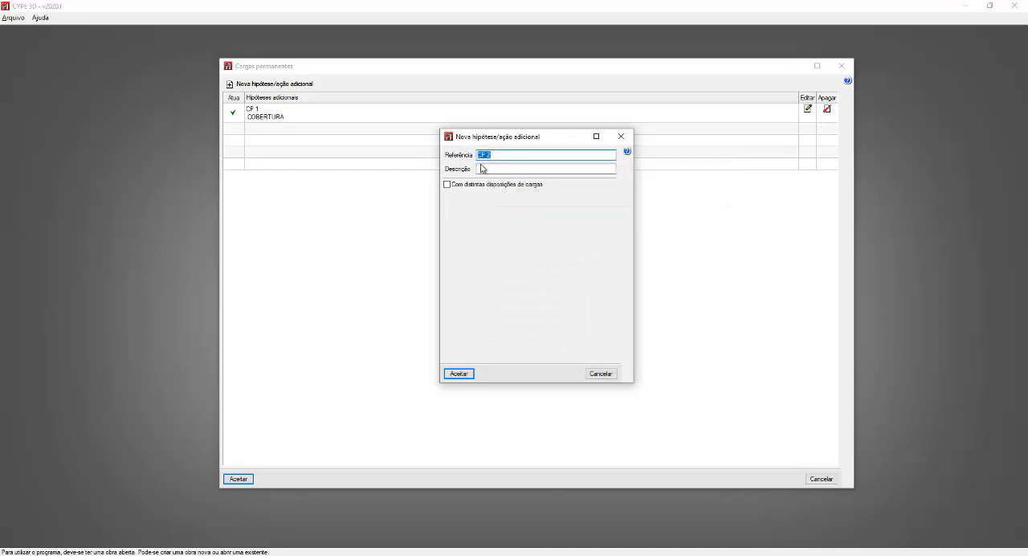
{"action": "left_click", "coordinate": [480, 168]}
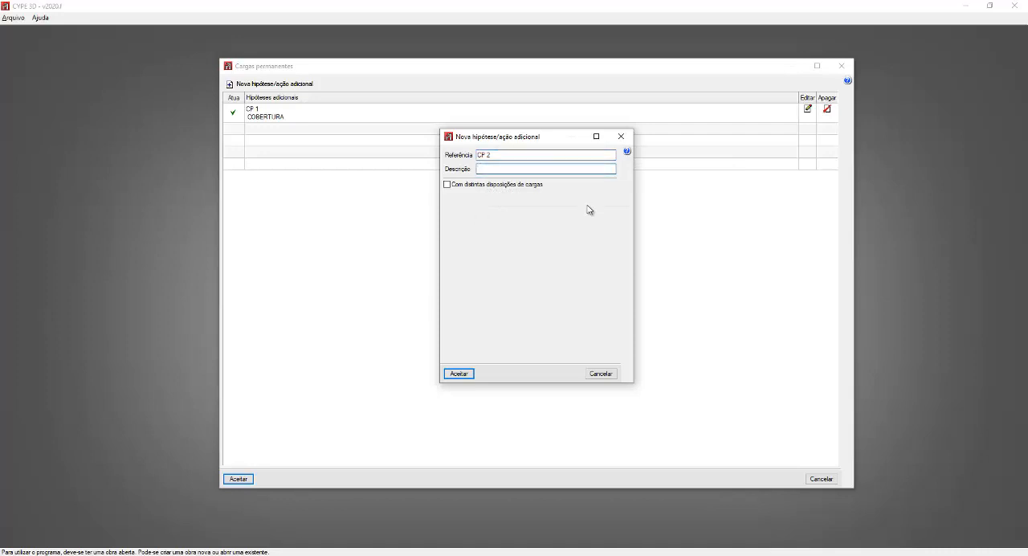
{"action": "type", "text": "LATERAL"}
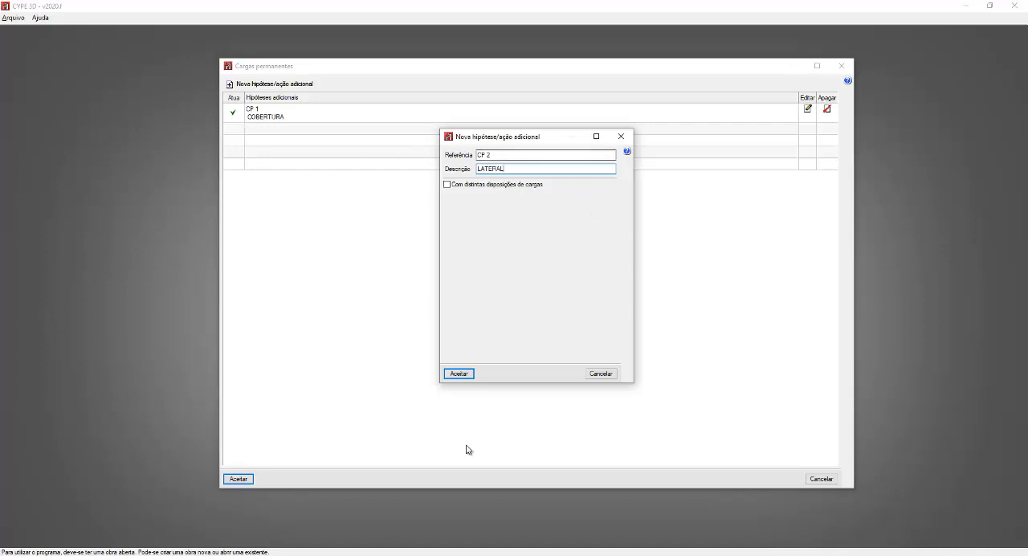
{"action": "left_click", "coordinate": [471, 374]}
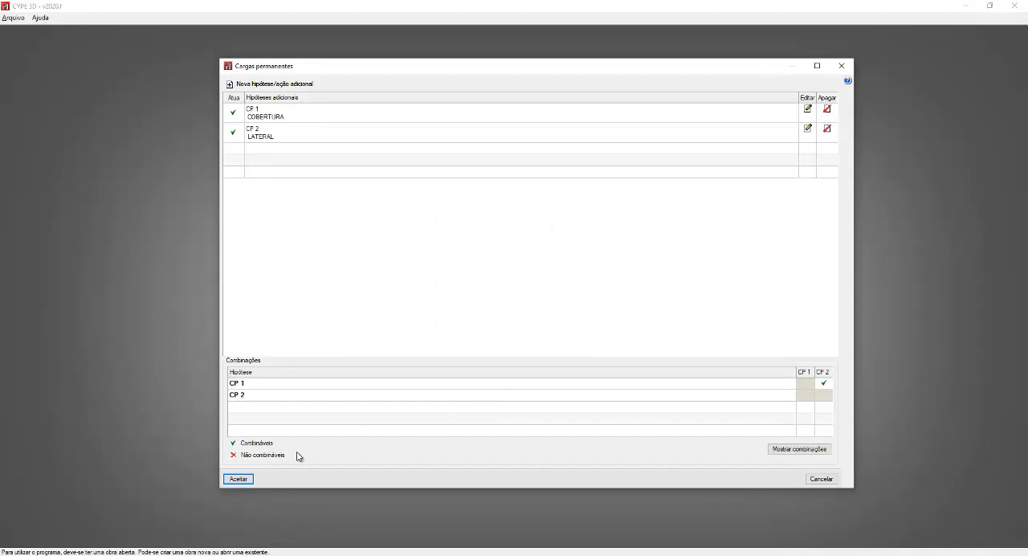
Step: View the listing of combinations between the two permanent load hypotheses, then close it
{"action": "mouse_move", "coordinate": [456, 456]}
{"action": "mouse_move", "coordinate": [809, 455]}
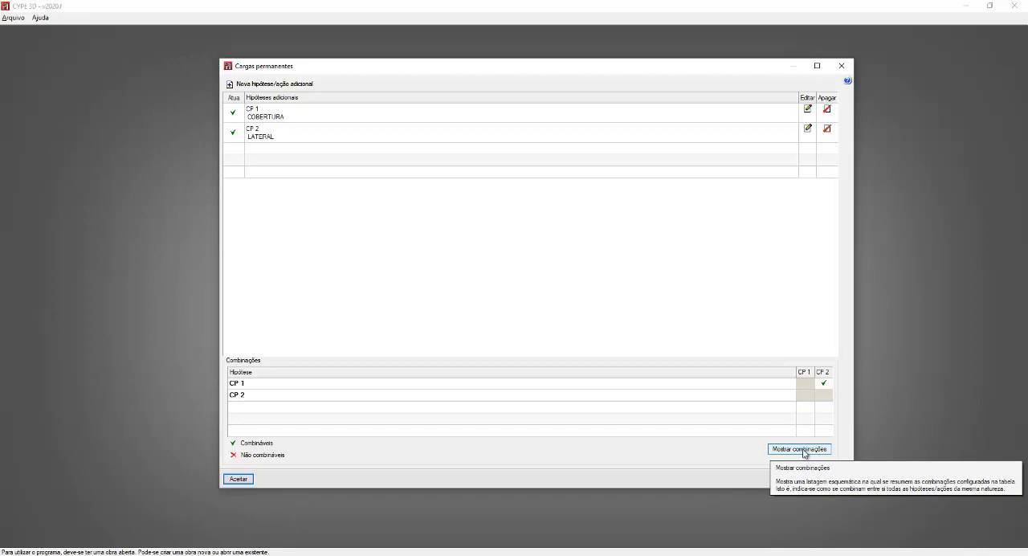
{"action": "left_click", "coordinate": [803, 449]}
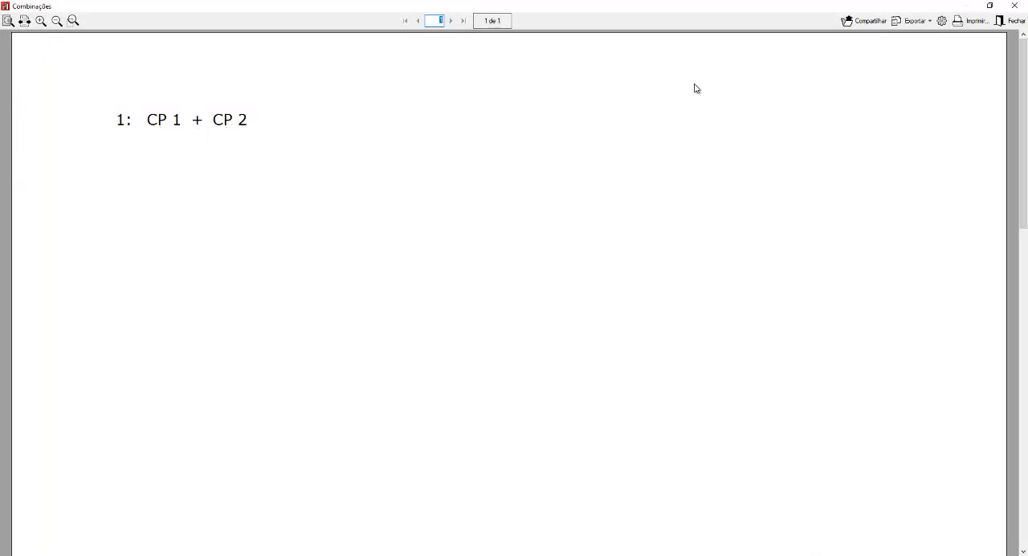
{"action": "left_click", "coordinate": [1014, 6]}
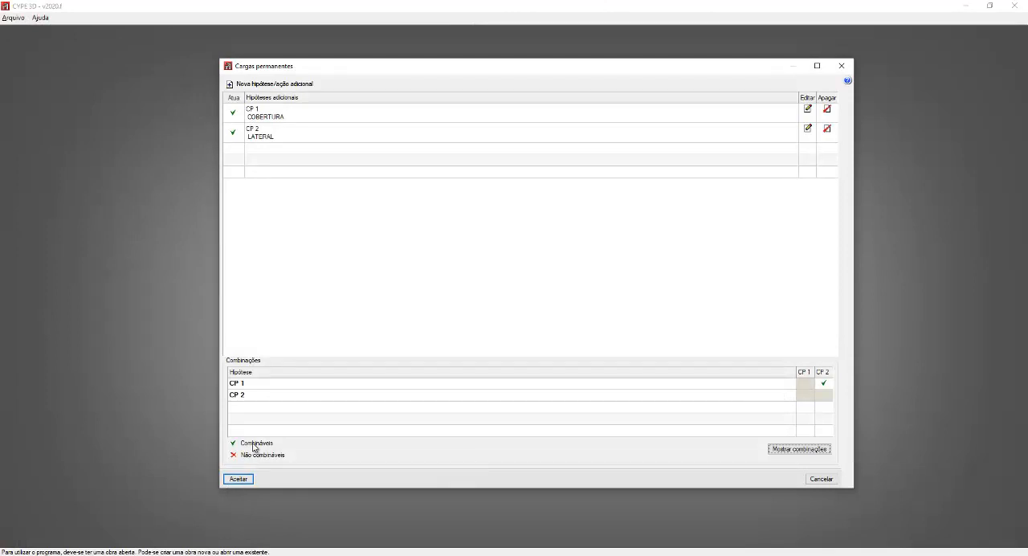
Step: Mark CP 1 and CP 2 as non-combinable and review the combinations listing for that setting
{"action": "mouse_move", "coordinate": [254, 448]}
{"action": "left_click", "coordinate": [823, 385]}
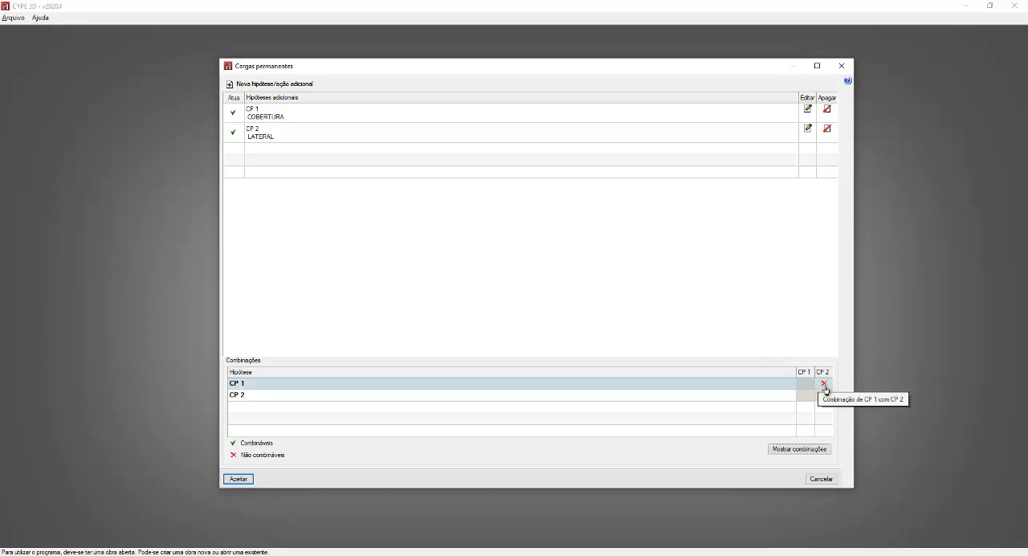
{"action": "left_click", "coordinate": [827, 453]}
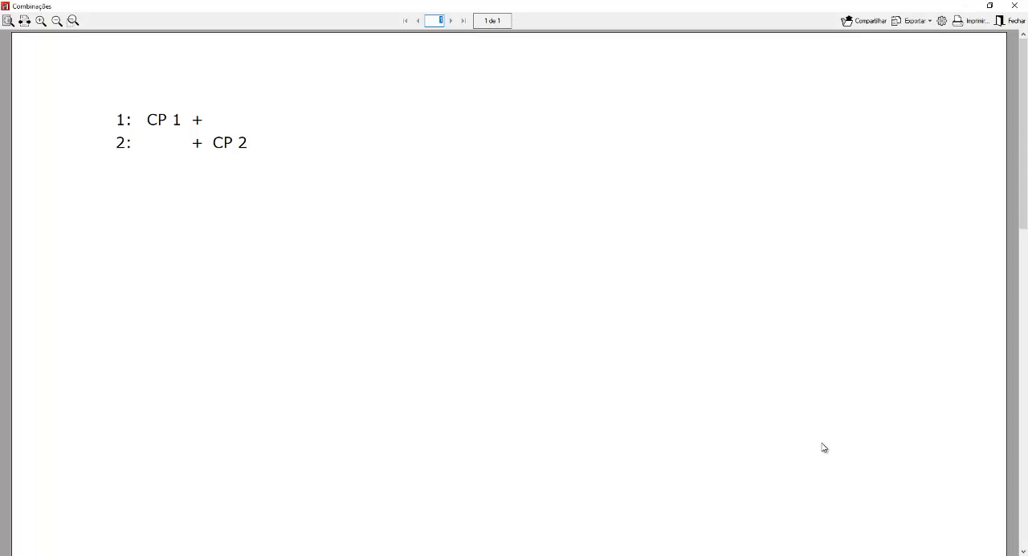
{"action": "left_click", "coordinate": [1000, 21]}
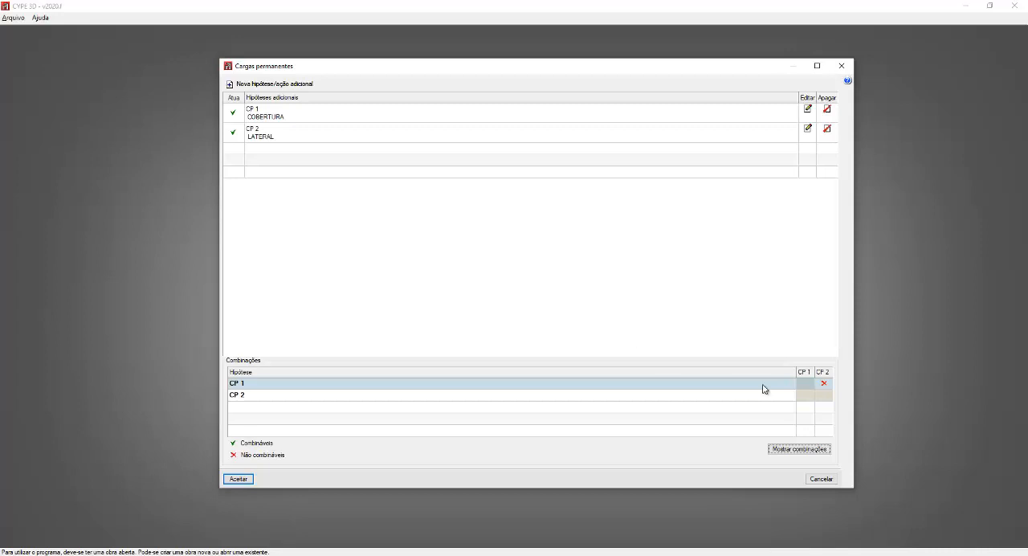
Step: Set CP 1 and CP 2 back to combinable and accept the permanent load hypotheses
{"action": "left_click", "coordinate": [823, 385]}
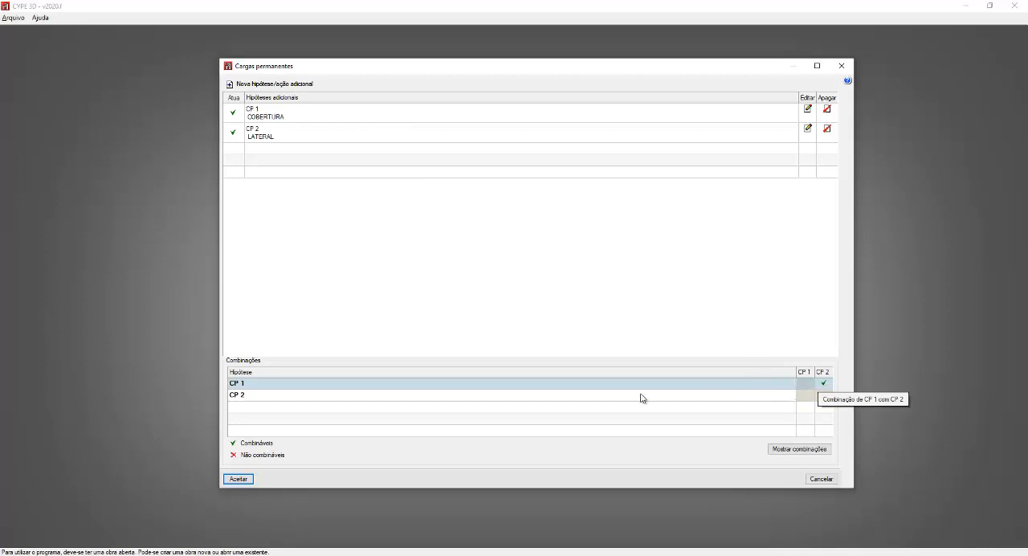
{"action": "left_click", "coordinate": [251, 479]}
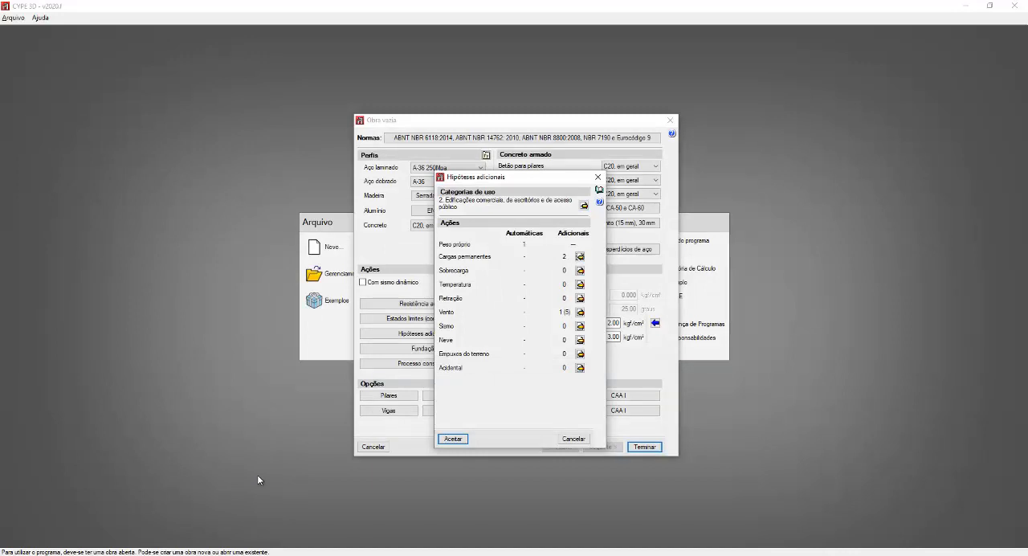
Step: Add live load (Sobrecarga) hypothesis SCU 1 with the description MONTAGEM
{"action": "left_click", "coordinate": [581, 274]}
{"action": "left_click", "coordinate": [580, 272]}
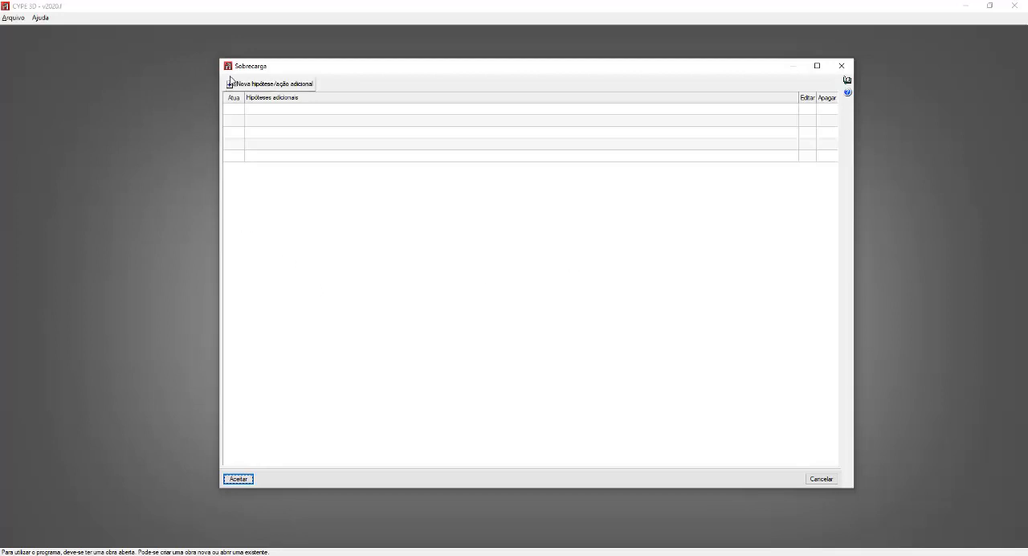
{"action": "left_click", "coordinate": [274, 85]}
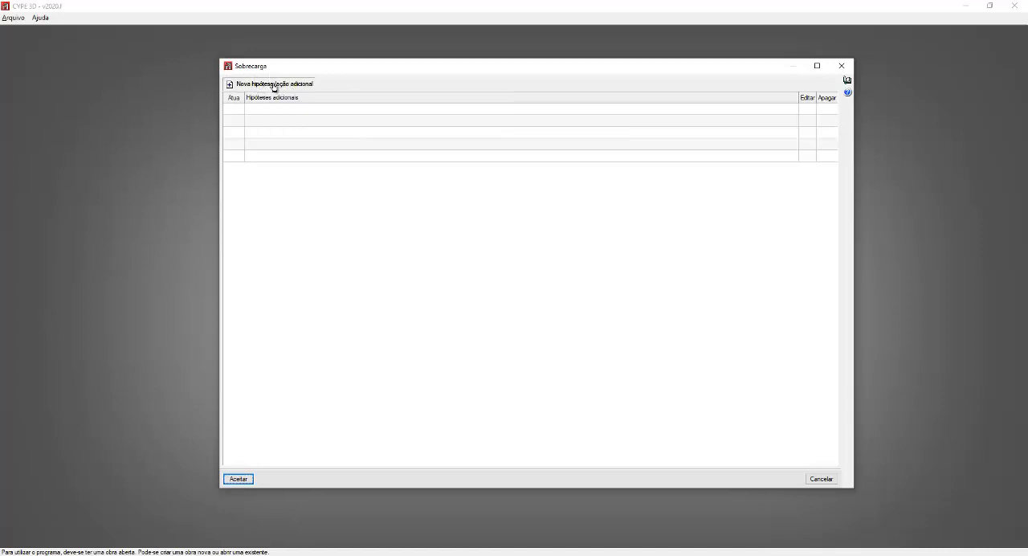
{"action": "left_click", "coordinate": [480, 170]}
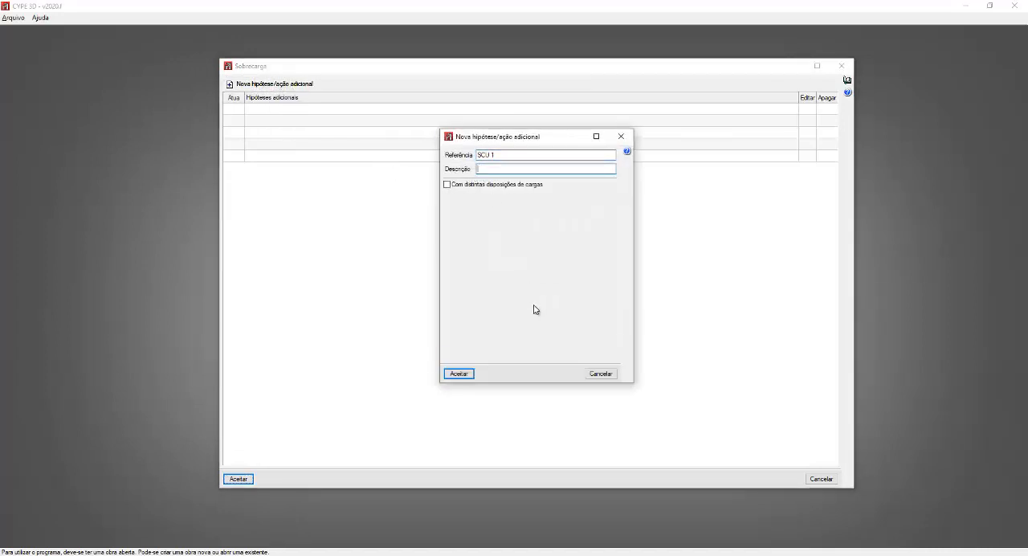
{"action": "type", "text": "NORMA"}
{"action": "key", "text": "BackSpace"}
{"action": "key", "text": "BackSpace"}
{"action": "key", "text": "BackSpace"}
{"action": "key", "text": "BackSpace"}
{"action": "type", "text": "MONTAGEM"}
{"action": "left_click", "coordinate": [469, 375]}
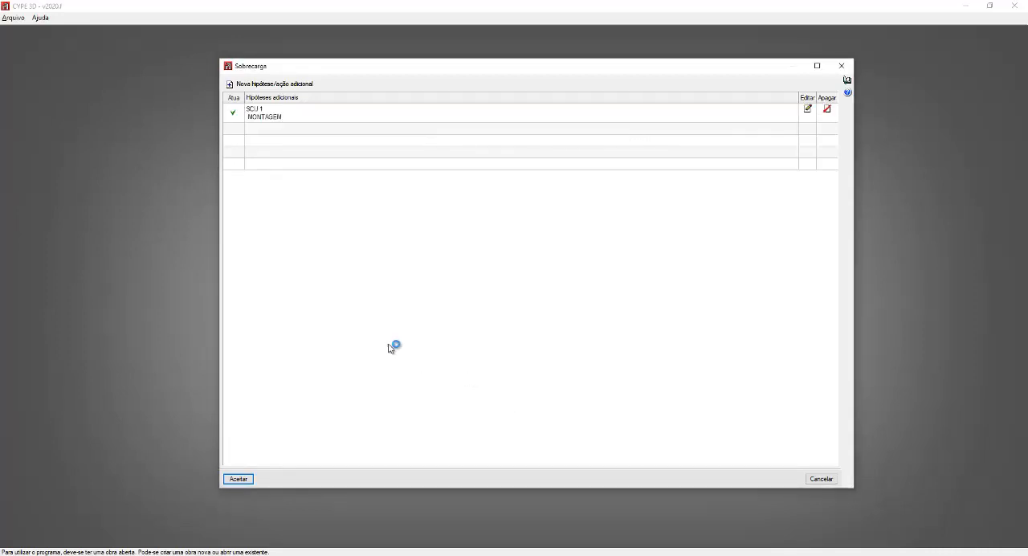
Step: Add a second live load hypothesis, SCU 2, with the description EQUIPAMENTO
{"action": "left_click", "coordinate": [291, 85]}
{"action": "left_click", "coordinate": [501, 169]}
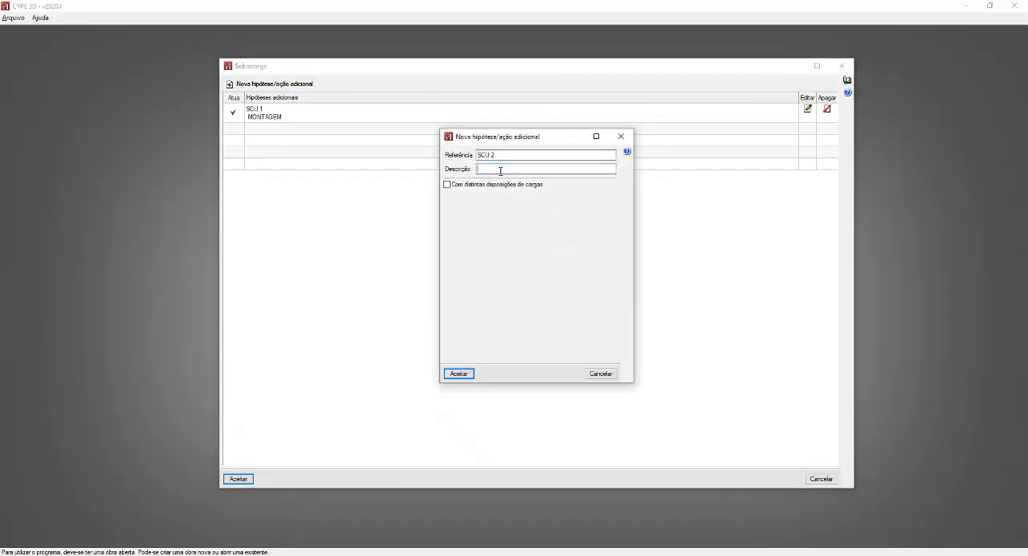
{"action": "type", "text": "EQUIPAMENTO"}
{"action": "left_click", "coordinate": [468, 374]}
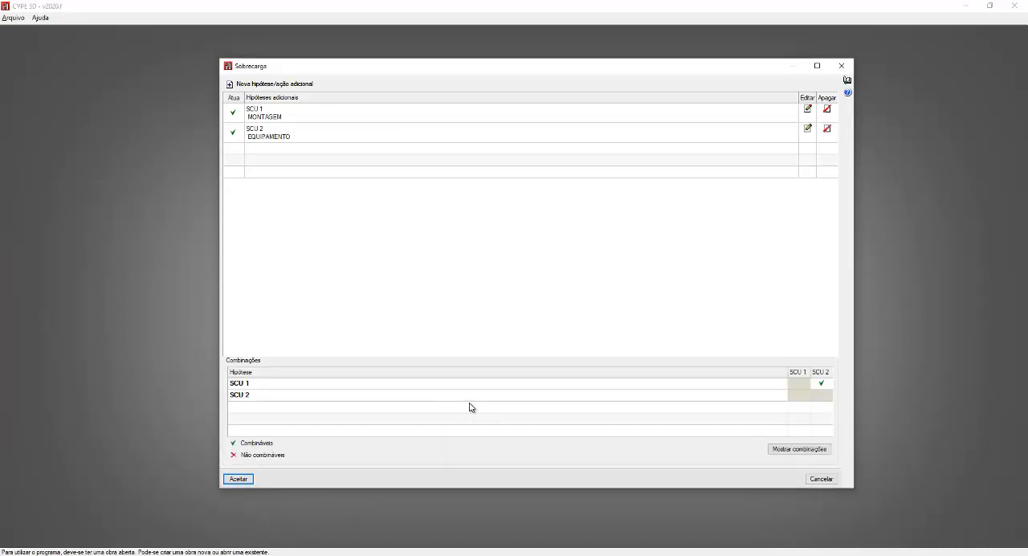
Step: Check the live load combinations, then accept the live loads and the additional hypotheses
{"action": "left_click", "coordinate": [813, 450]}
{"action": "left_click", "coordinate": [243, 479]}
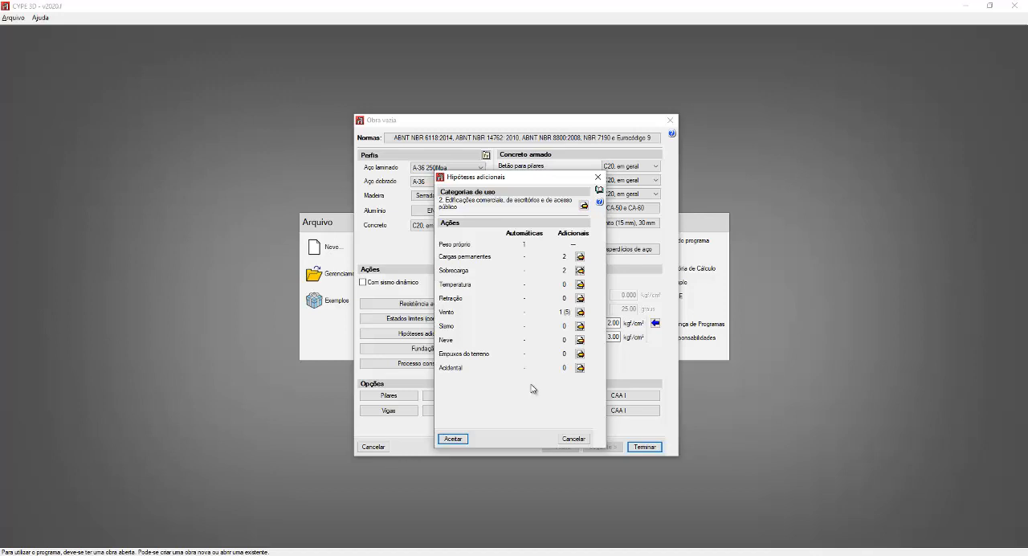
{"action": "left_click", "coordinate": [453, 438]}
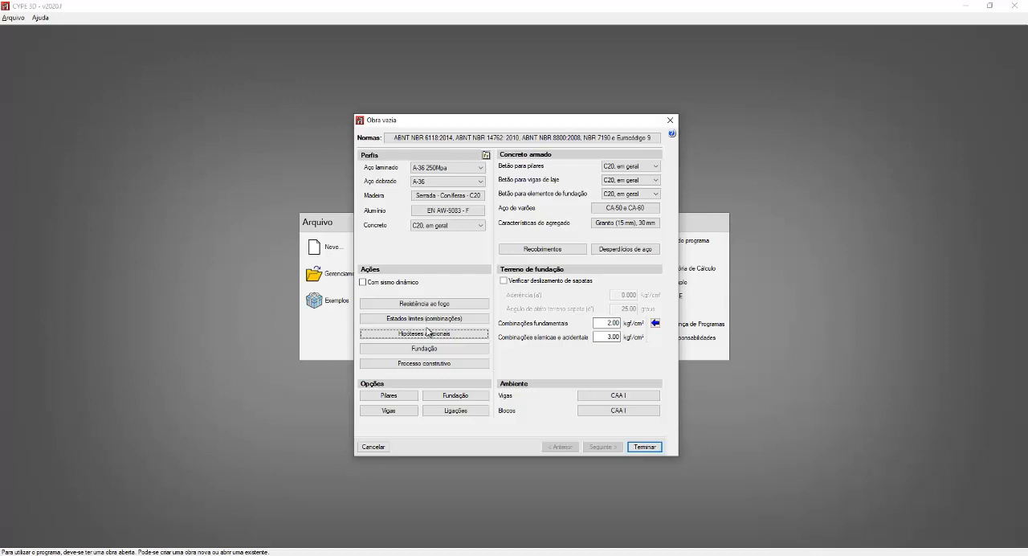
Step: Finish the new work's general data and accept the limit states as proposed
{"action": "left_click", "coordinate": [649, 450]}
{"action": "left_click", "coordinate": [647, 447]}
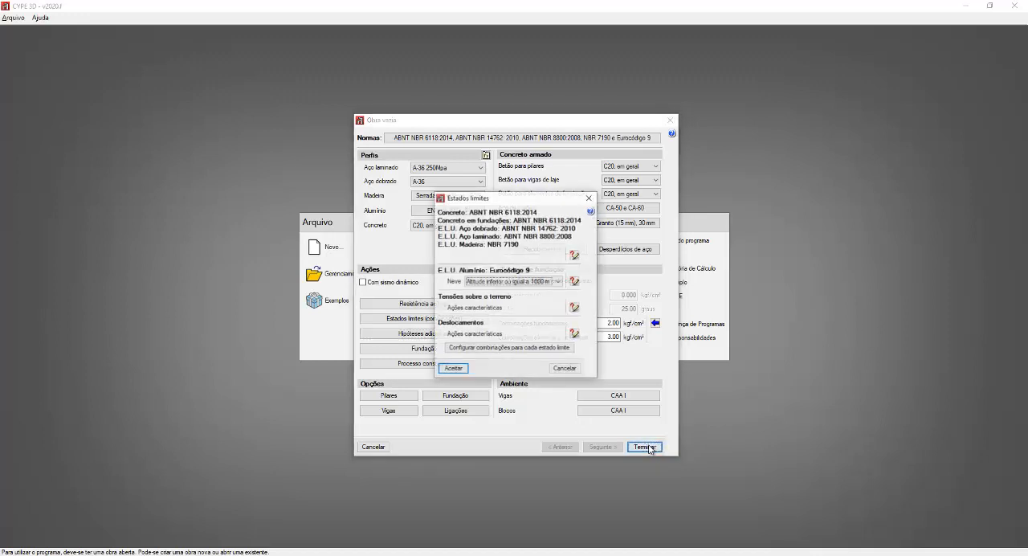
{"action": "left_click", "coordinate": [453, 368]}
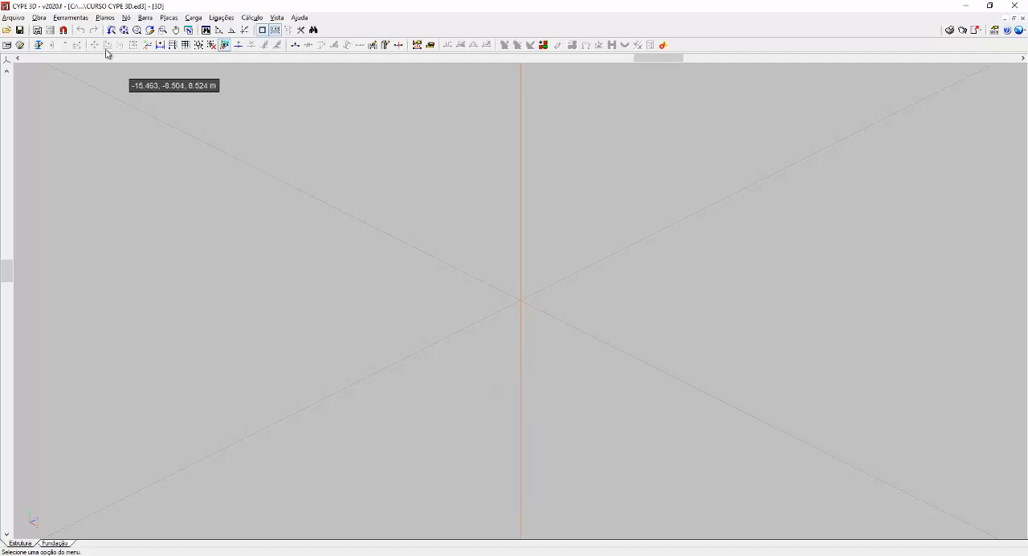
Step: Reopen the work's general data to review the settings, then close them
{"action": "left_click", "coordinate": [40, 17]}
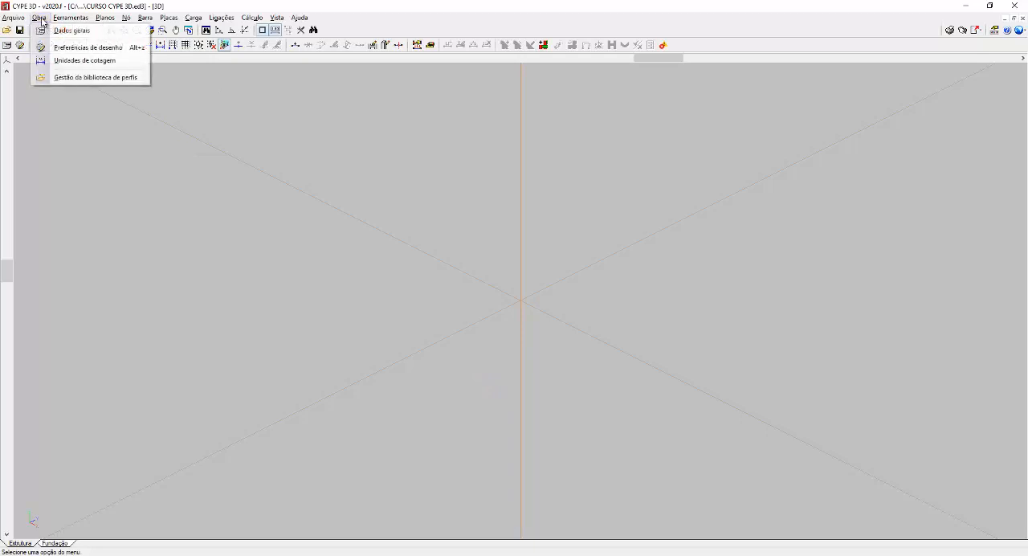
{"action": "left_click", "coordinate": [71, 31]}
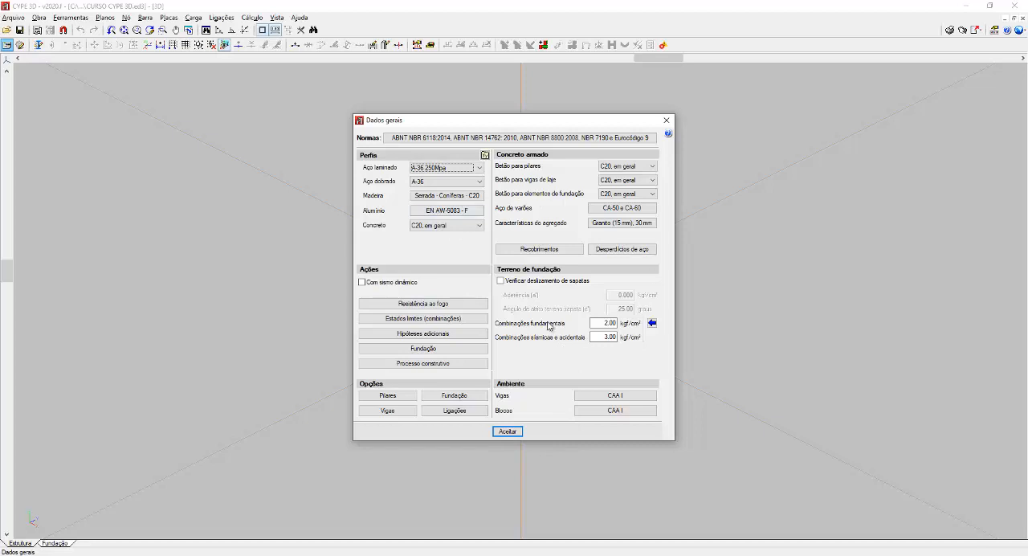
{"action": "left_click", "coordinate": [508, 431]}
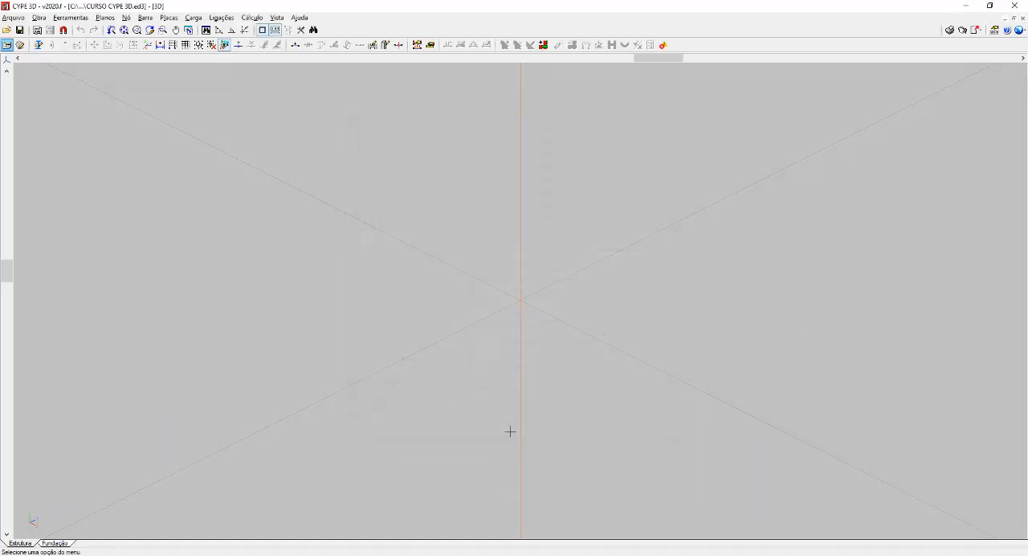